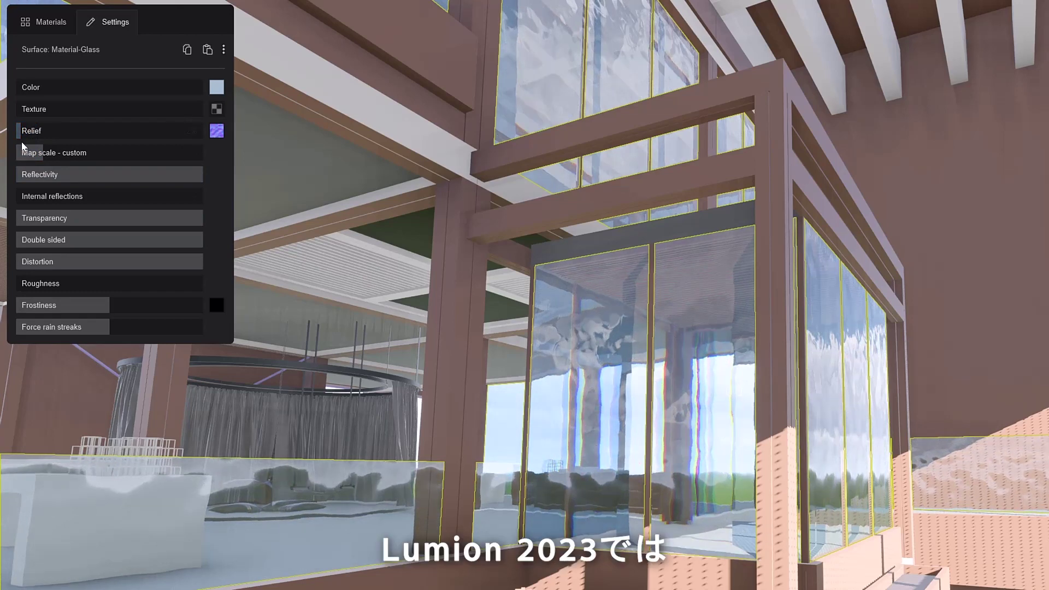
# Search the material library for "concrete" and apply a displacement-mapped concrete to the lobby floor surface.
pyautogui.moveTo(217, 136)
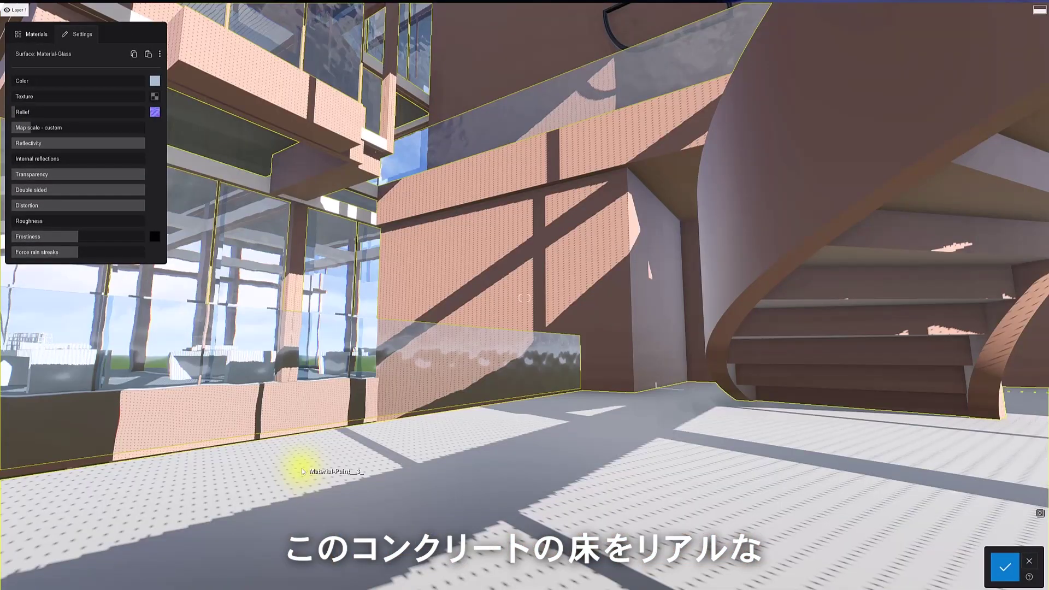
pyautogui.click(302, 471)
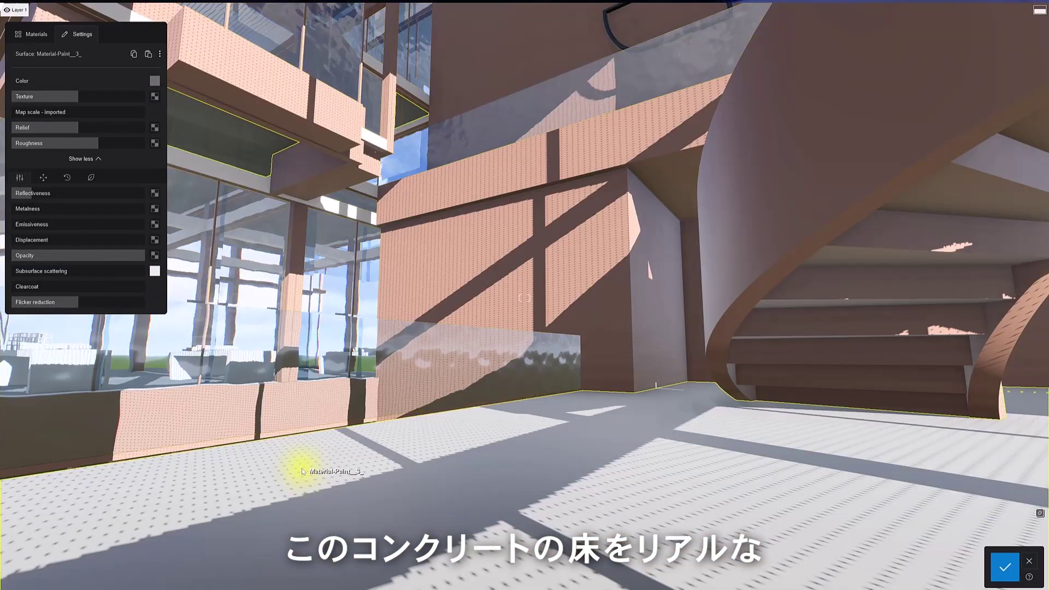
pyautogui.click(35, 34)
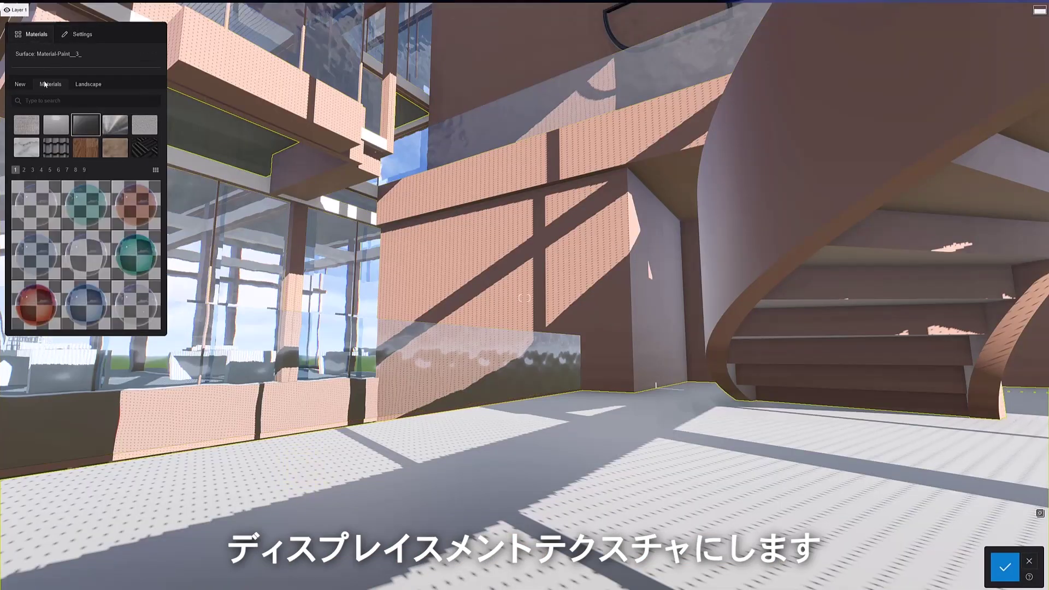
pyautogui.write('concret')
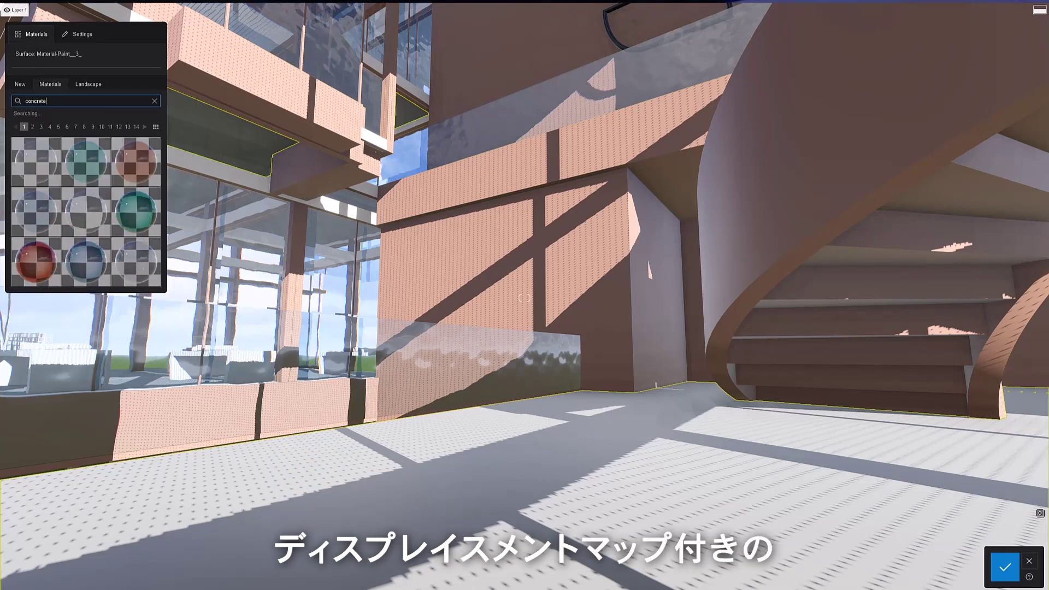
pyautogui.write('e')
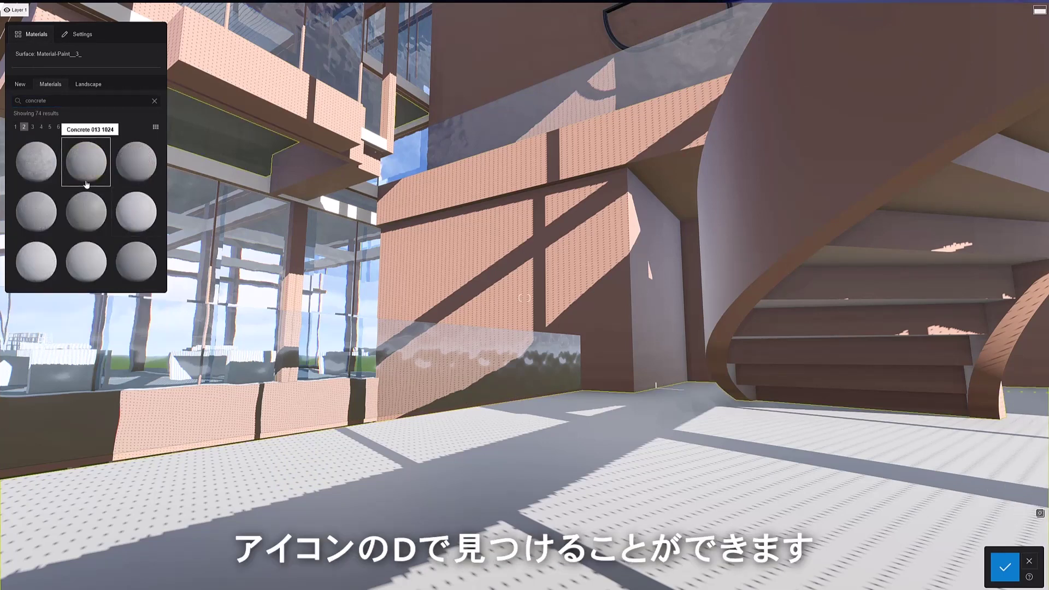
pyautogui.scroll(-3, 86, 184)
pyautogui.click(36, 214)
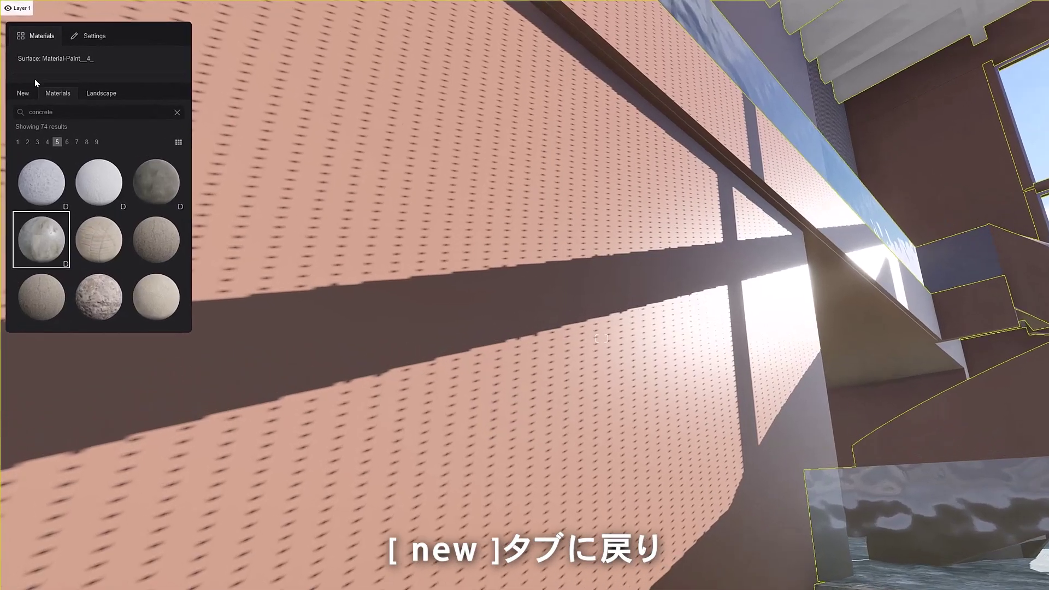
# Assign a new standard material to the perforated wall surface Material-Paint__4_ and open its properties.
pyautogui.click(21, 81)
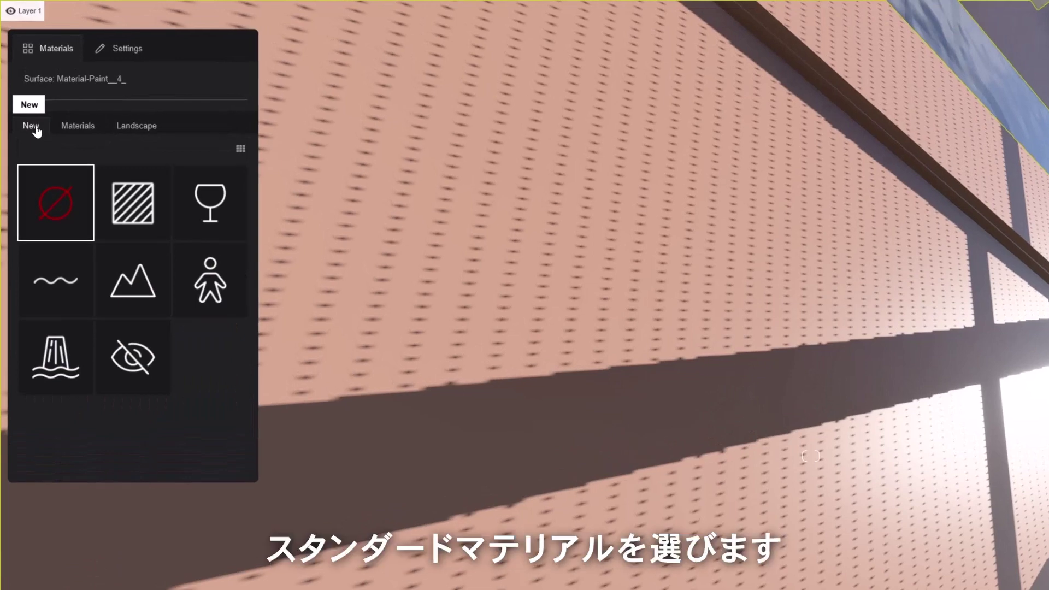
pyautogui.click(142, 203)
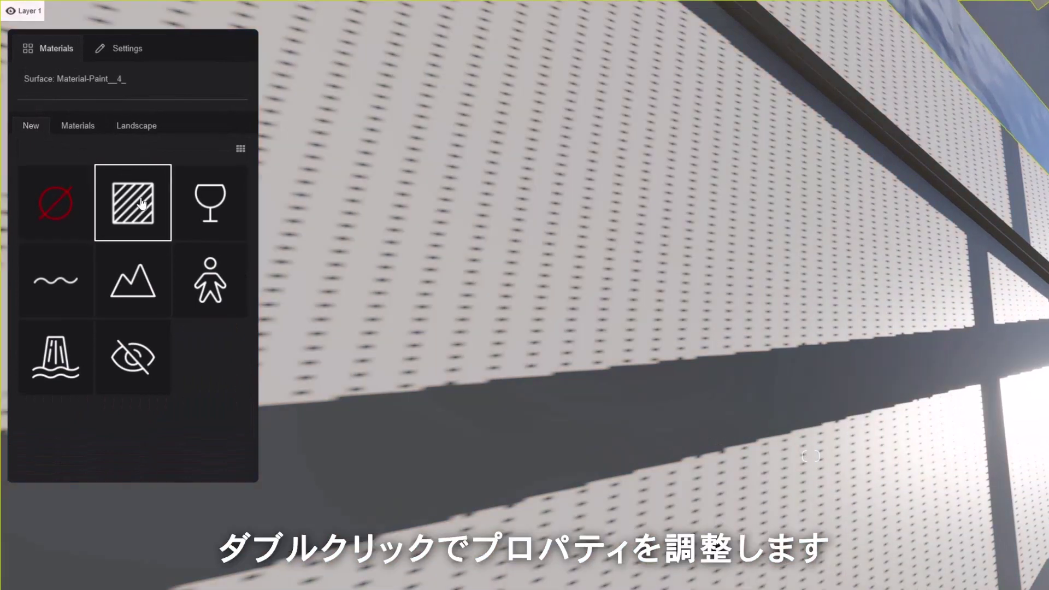
pyautogui.doubleClick(141, 203)
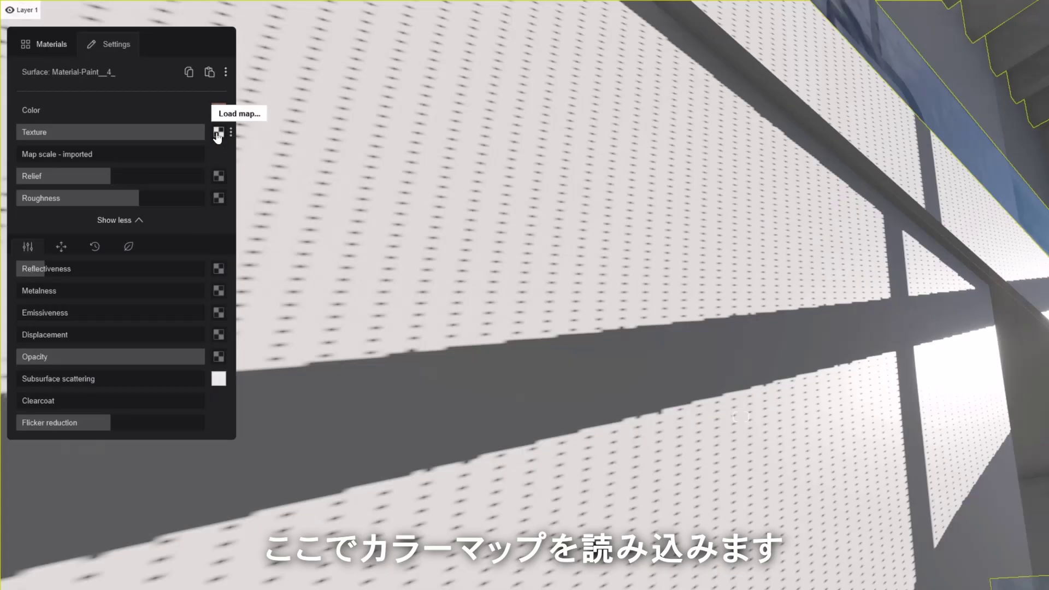
# Load a wood-coloured texture map and a displacement map into the wall's standard material.
pyautogui.click(217, 133)
pyautogui.doubleClick(561, 126)
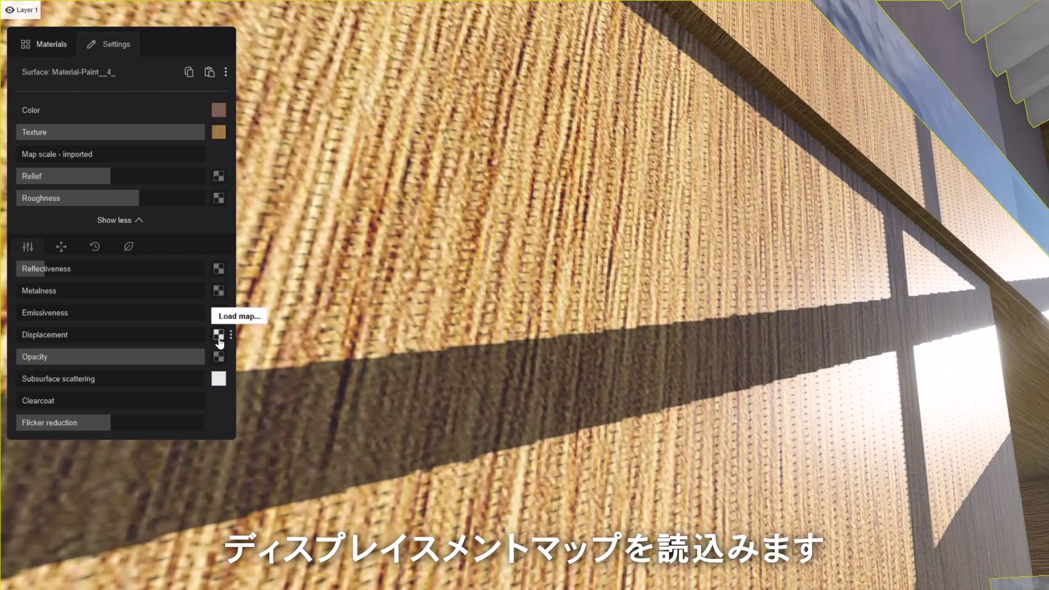
pyautogui.click(218, 334)
pyautogui.doubleClick(622, 130)
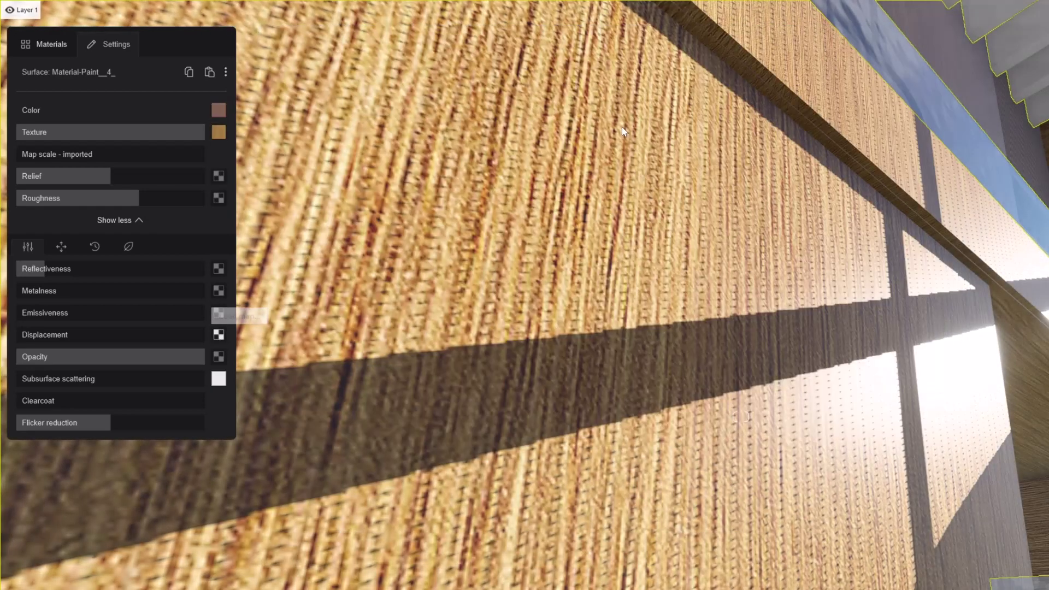
# Generate a normal map for the wall material, and load image maps for its relief and roughness.
pyautogui.click(231, 177)
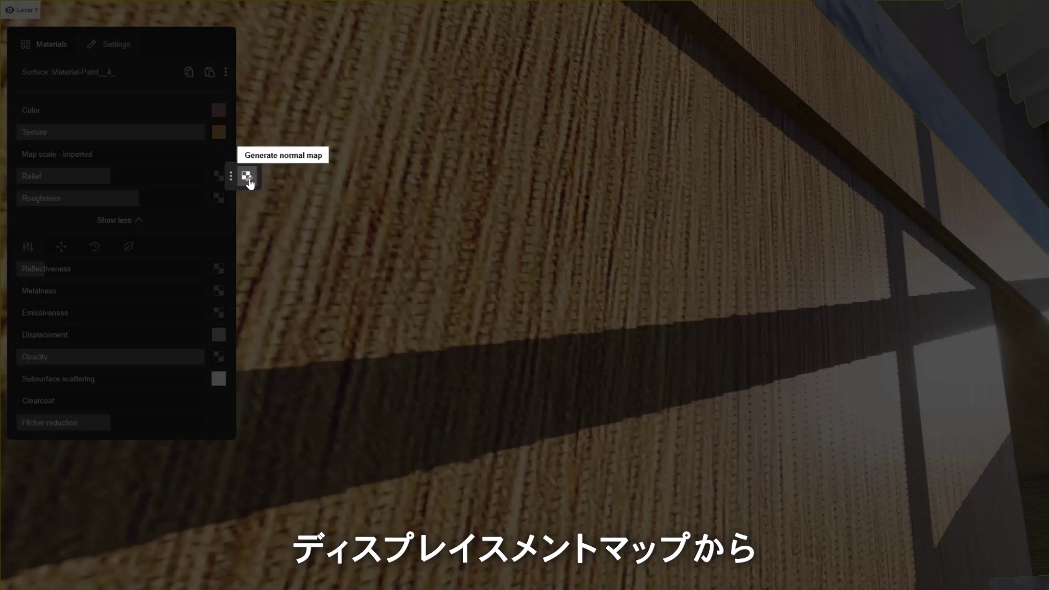
pyautogui.click(247, 178)
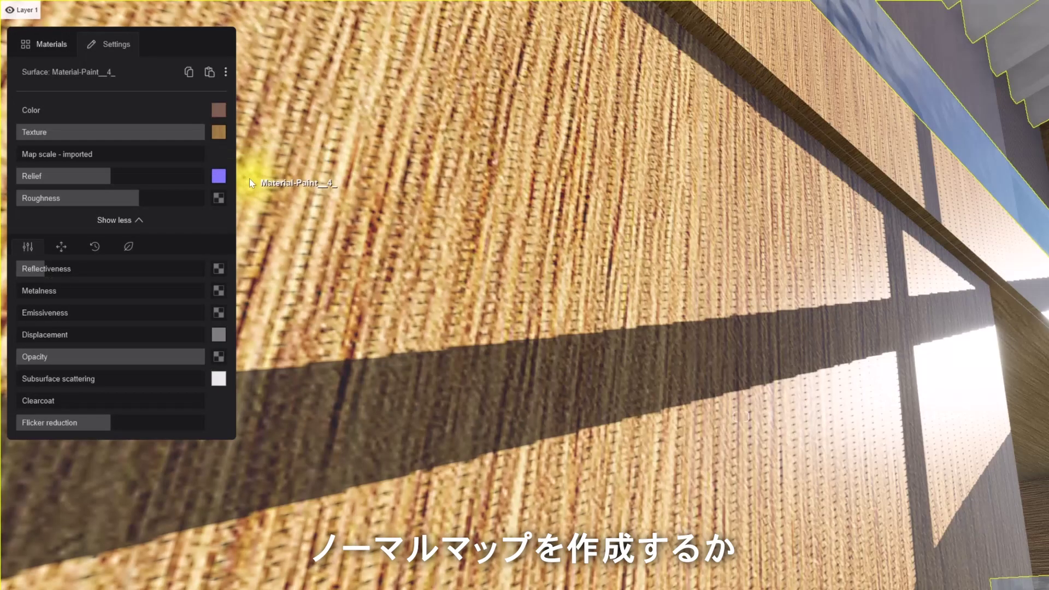
pyautogui.click(219, 179)
pyautogui.doubleClick(735, 129)
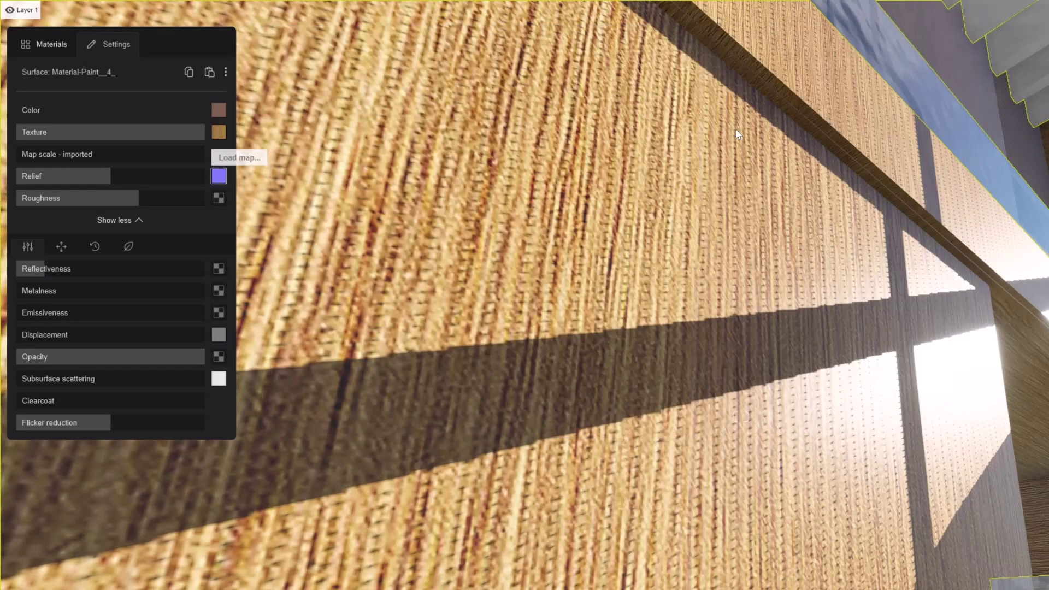
pyautogui.click(219, 198)
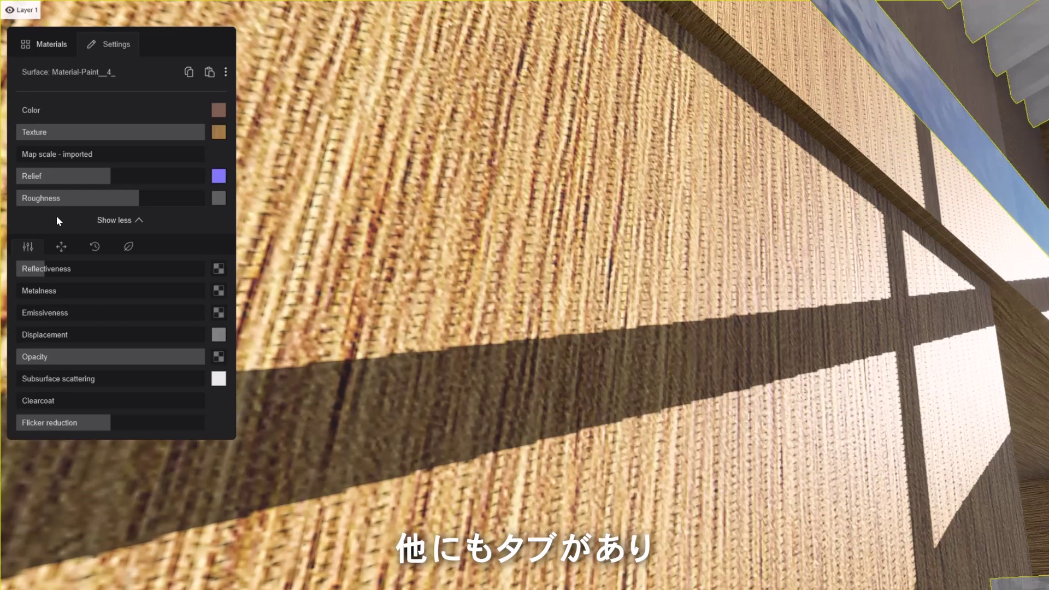
# Review the wall material's UV coordinates and its remaining groups of extended settings.
pyautogui.click(75, 253)
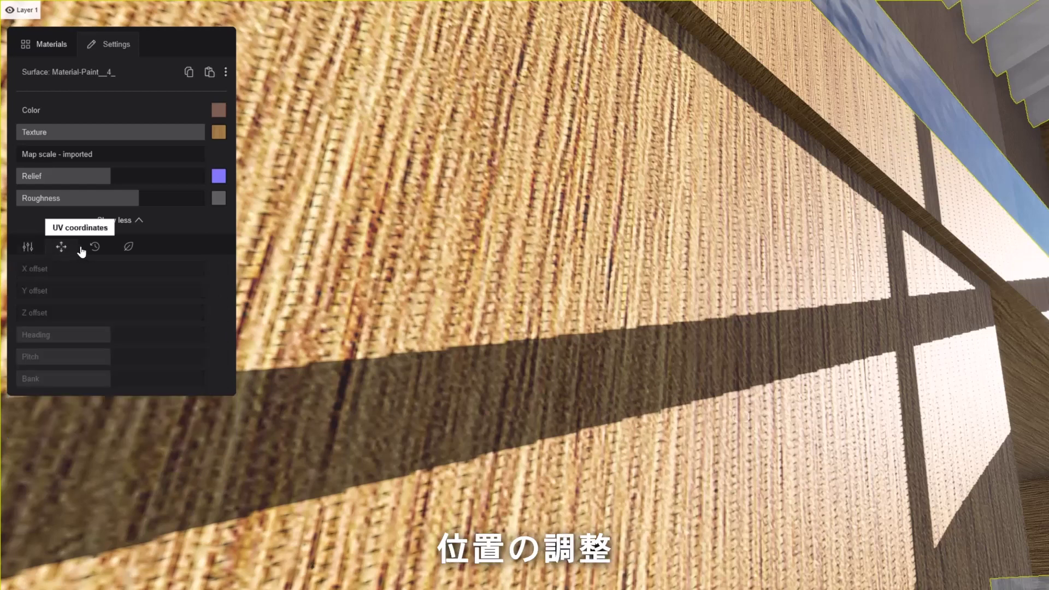
pyautogui.click(108, 253)
pyautogui.click(137, 253)
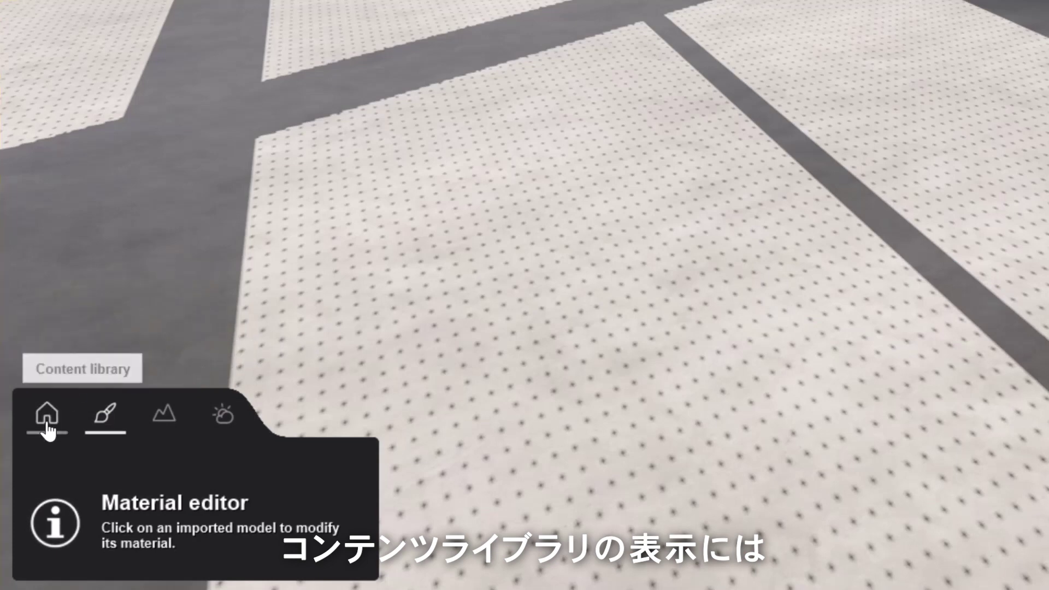
# Switch from the material editor to the content library and start placing models from the furniture category.
pyautogui.click(48, 430)
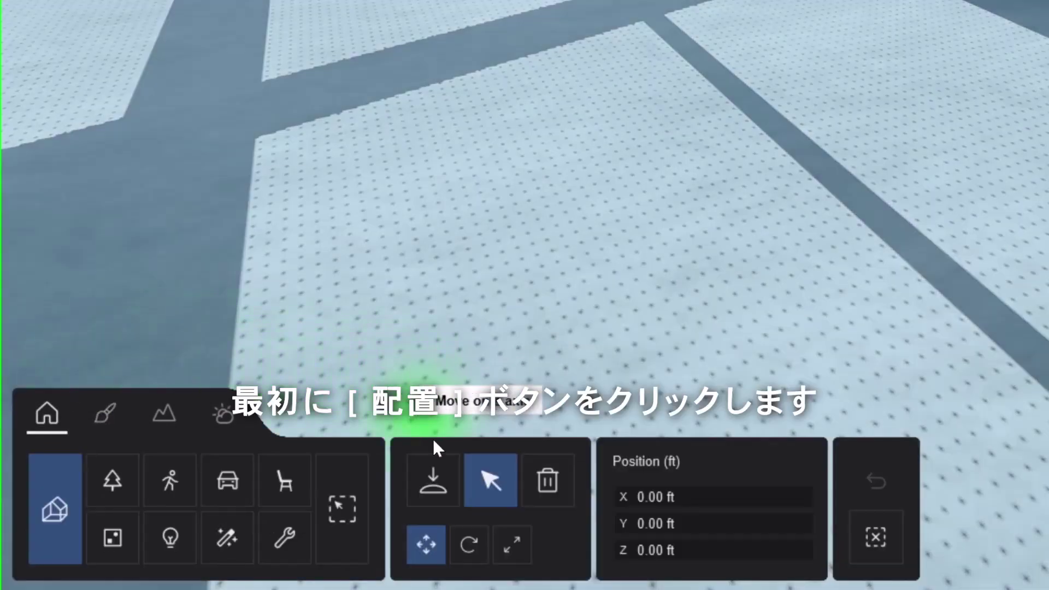
pyautogui.click(444, 493)
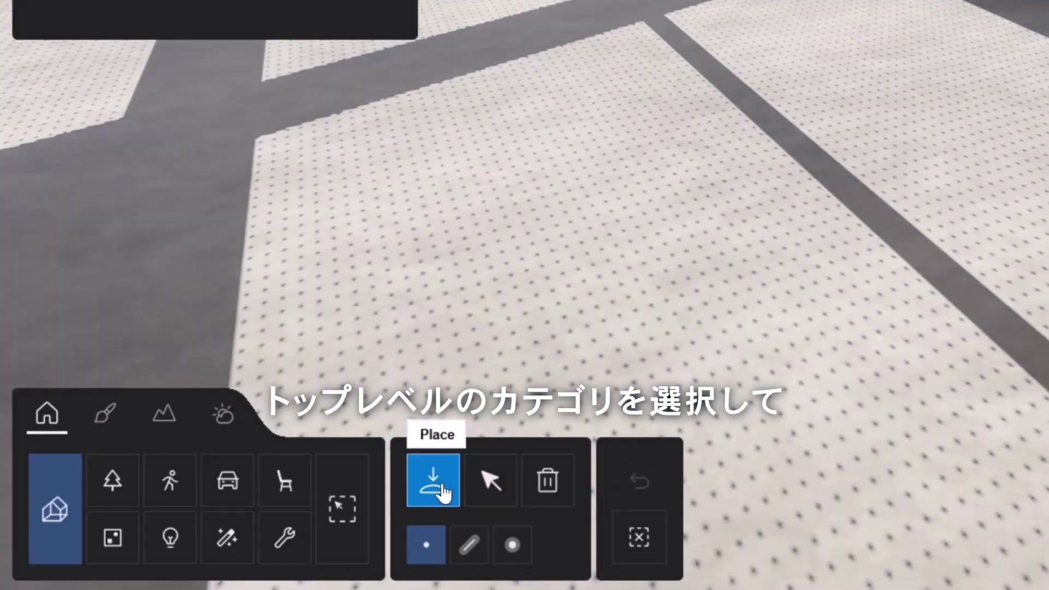
pyautogui.click(285, 494)
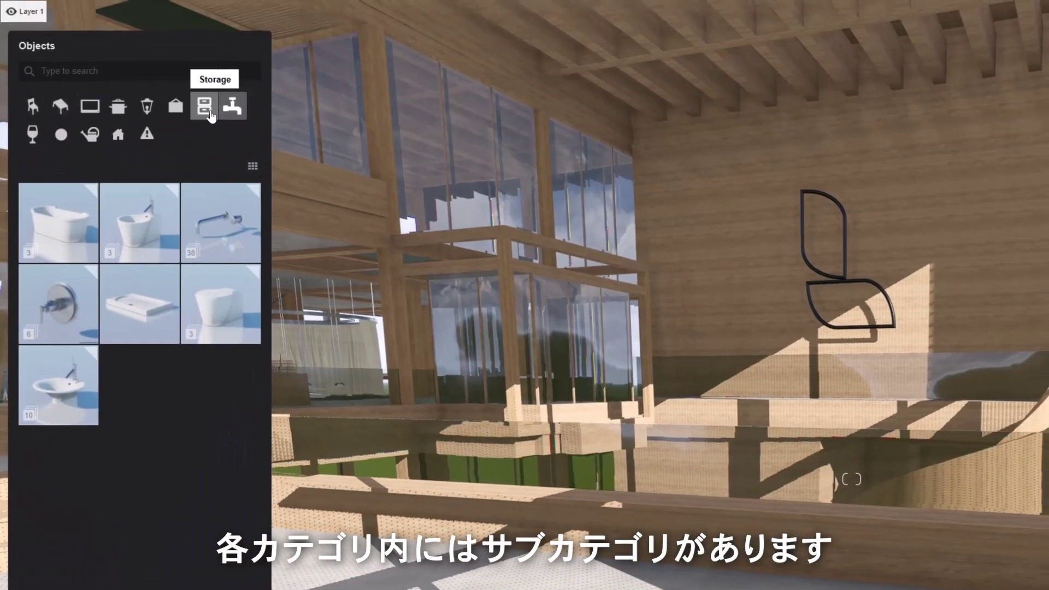
# Browse the furniture subcategories from Storage to Seating, and look through all pages of the sofa collection.
pyautogui.click(205, 105)
pyautogui.click(146, 111)
pyautogui.click(118, 110)
pyautogui.click(90, 110)
pyautogui.click(51, 115)
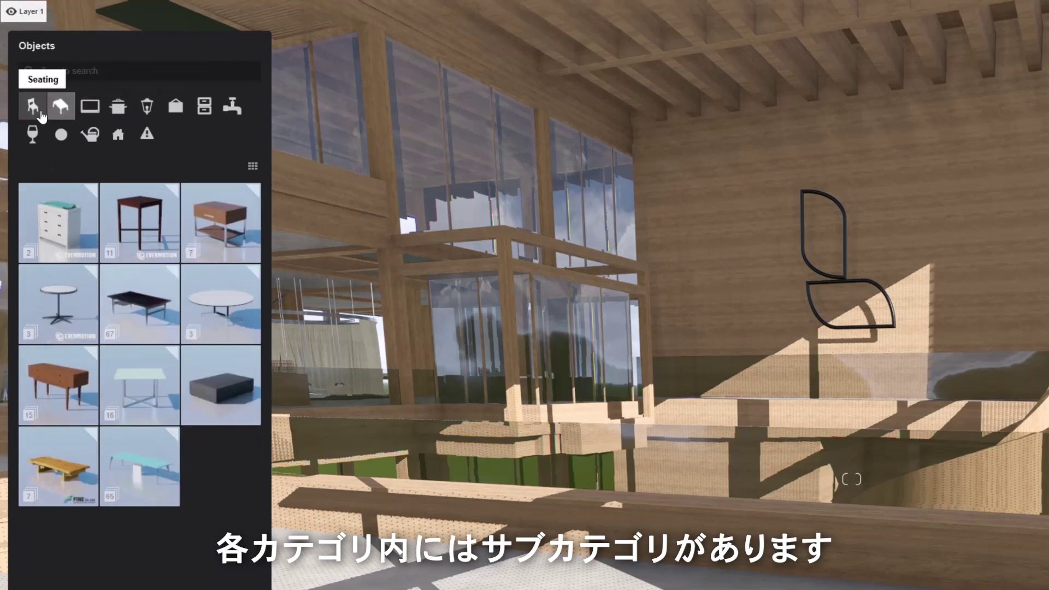
pyautogui.click(33, 109)
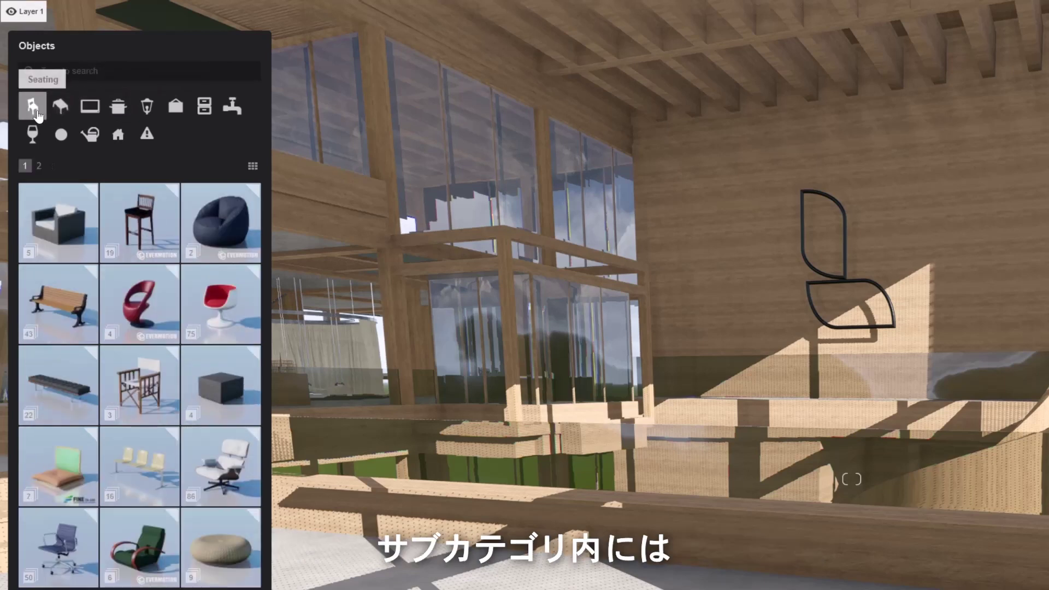
pyautogui.scroll(-2, 81, 232)
pyautogui.click(81, 232)
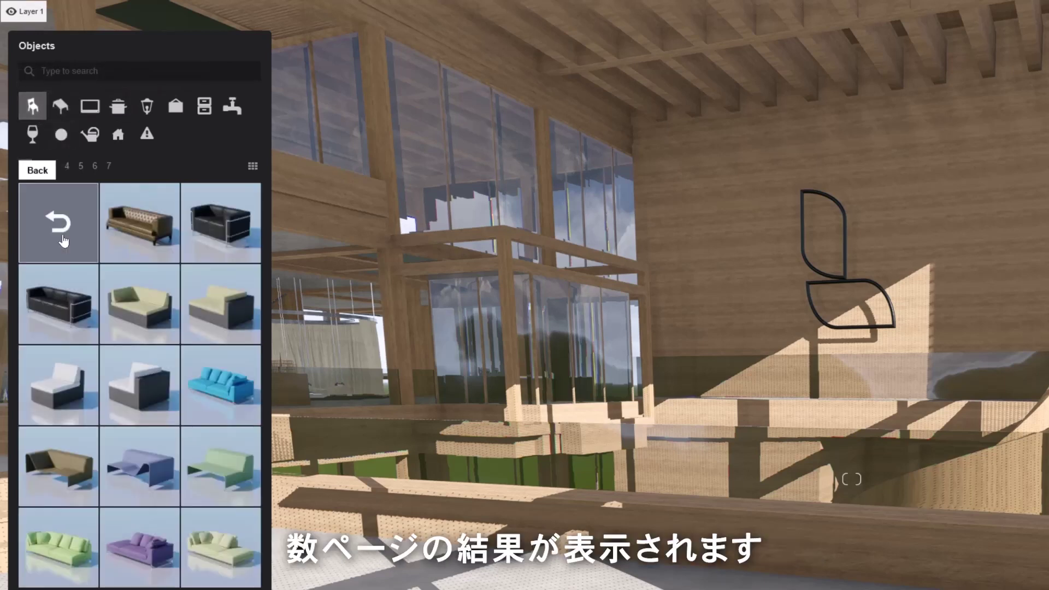
pyautogui.scroll(-3, 64, 240)
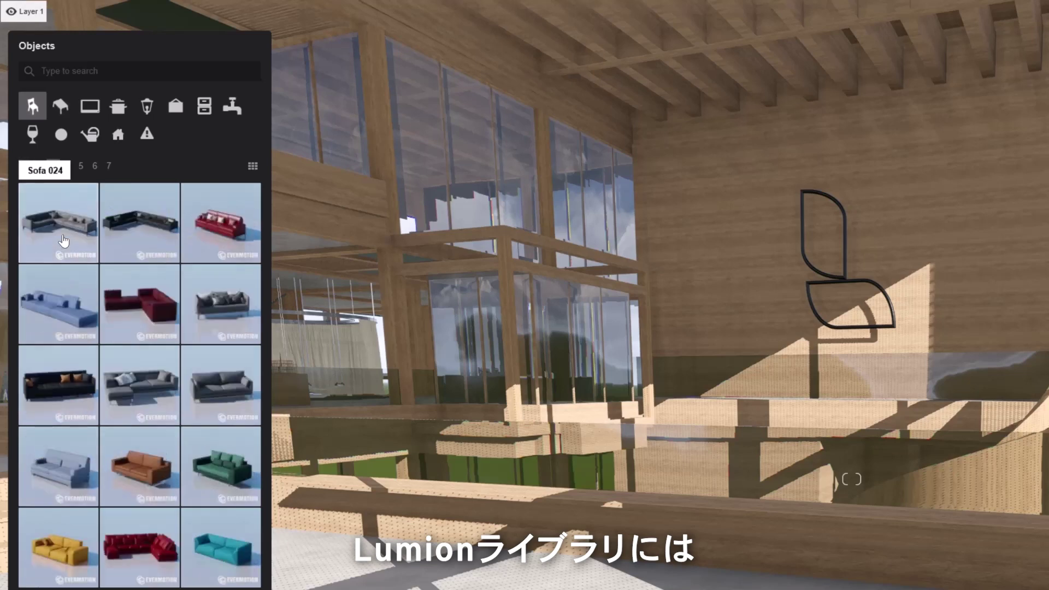
pyautogui.scroll(-3, 64, 240)
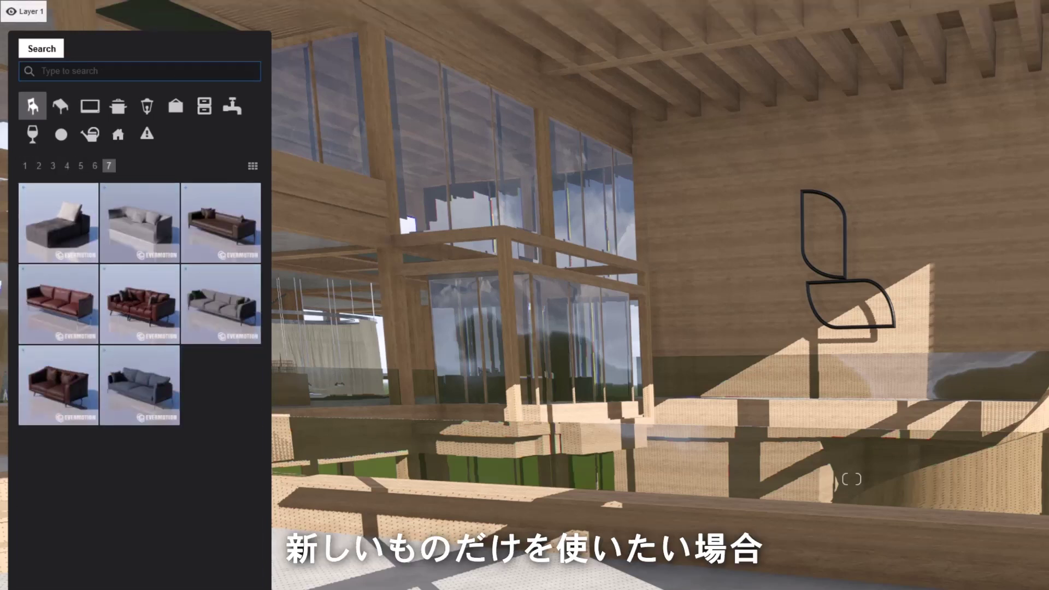
# Search the object library for "L23" and look through the resulting models.
pyautogui.write('1')
pyautogui.write('23')
pyautogui.press('BackSpace')
pyautogui.press('BackSpace')
pyautogui.press('BackSpace')
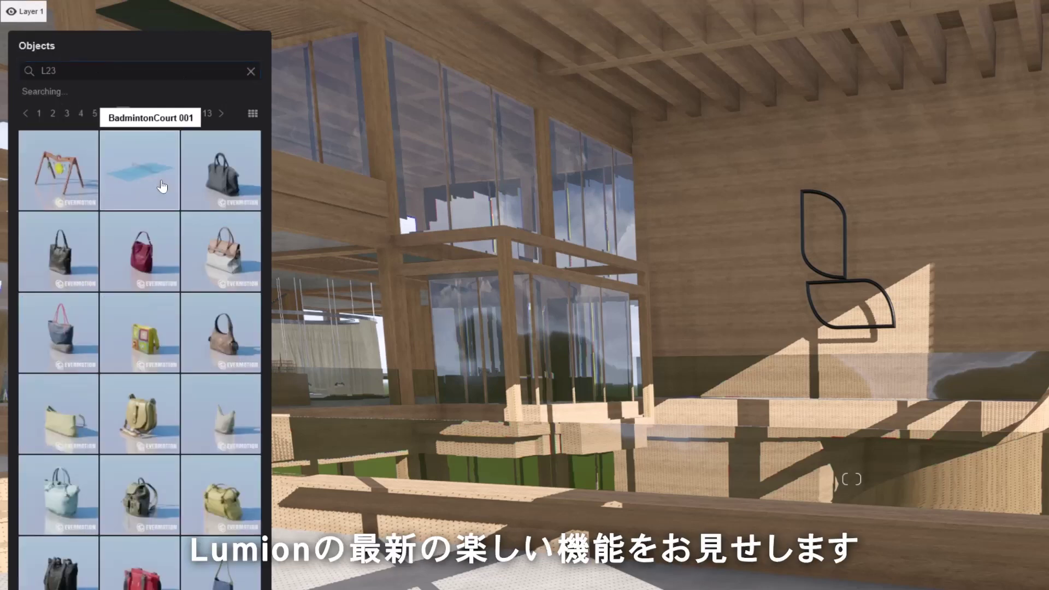
pyautogui.scroll(-3, 162, 187)
pyautogui.scroll(-2, 162, 186)
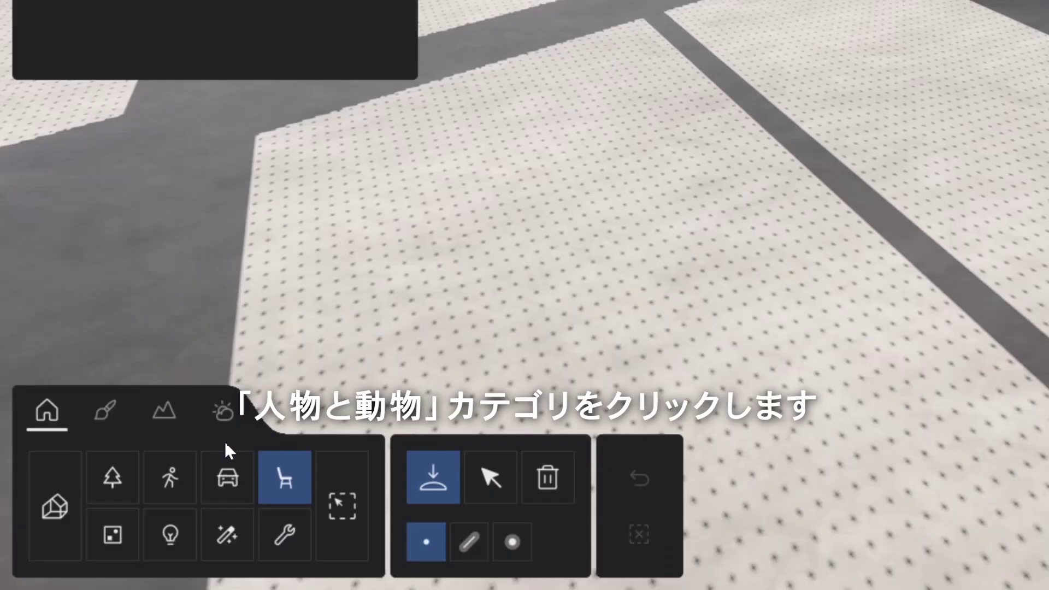
# Place the model Man Caucasian 0029 Idle from People and Animals on the sunlit part of the floor.
pyautogui.click(183, 495)
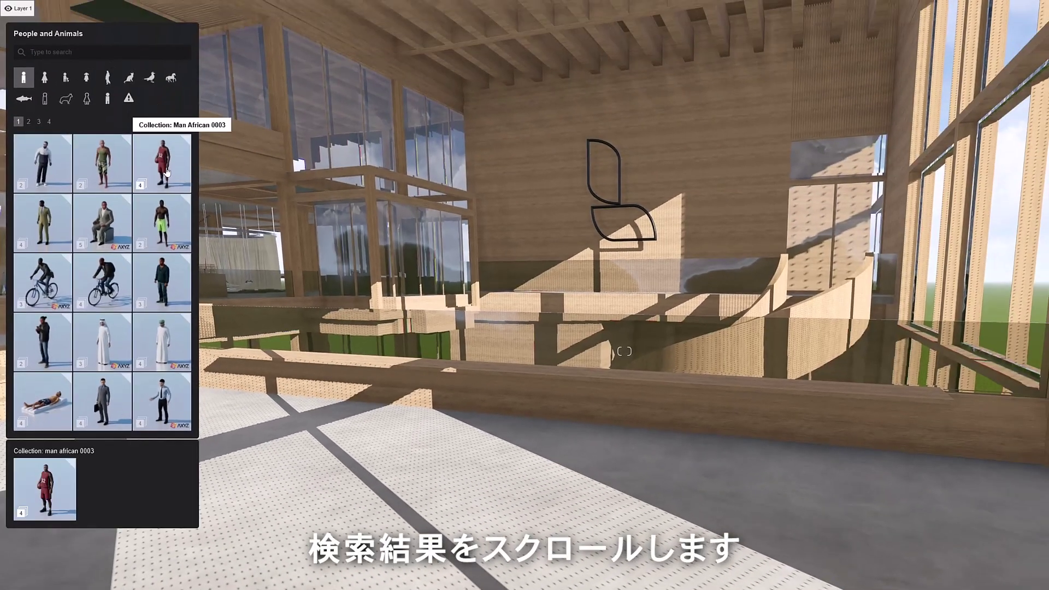
pyautogui.scroll(-3, 166, 173)
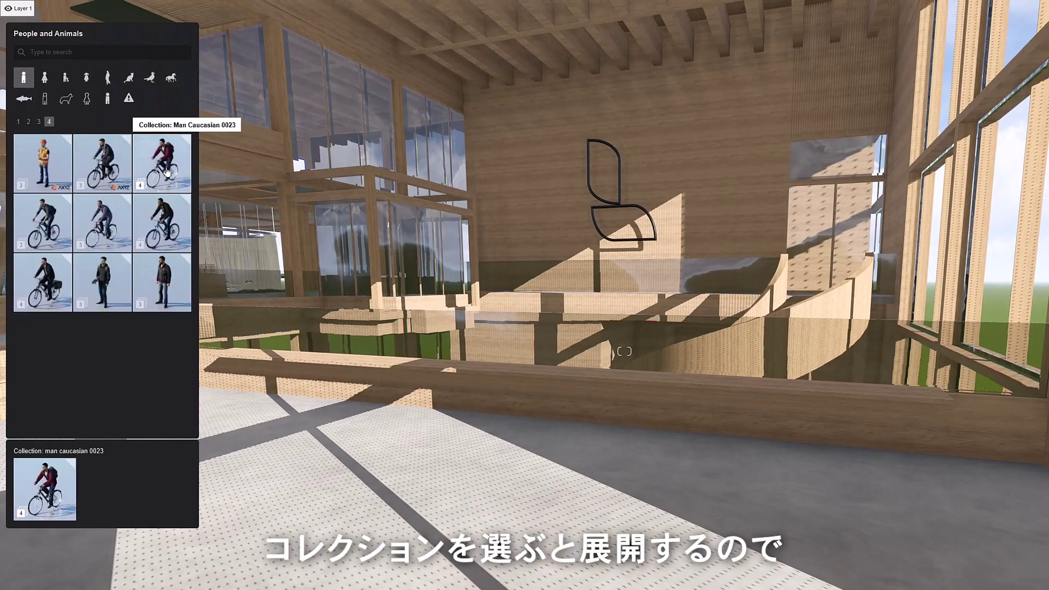
pyautogui.click(164, 289)
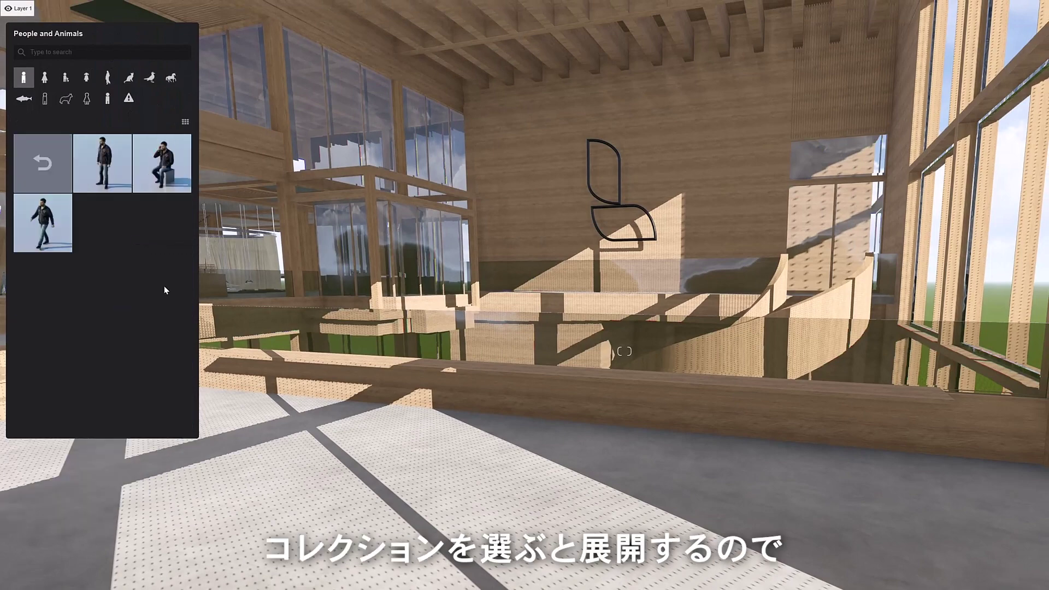
pyautogui.click(106, 182)
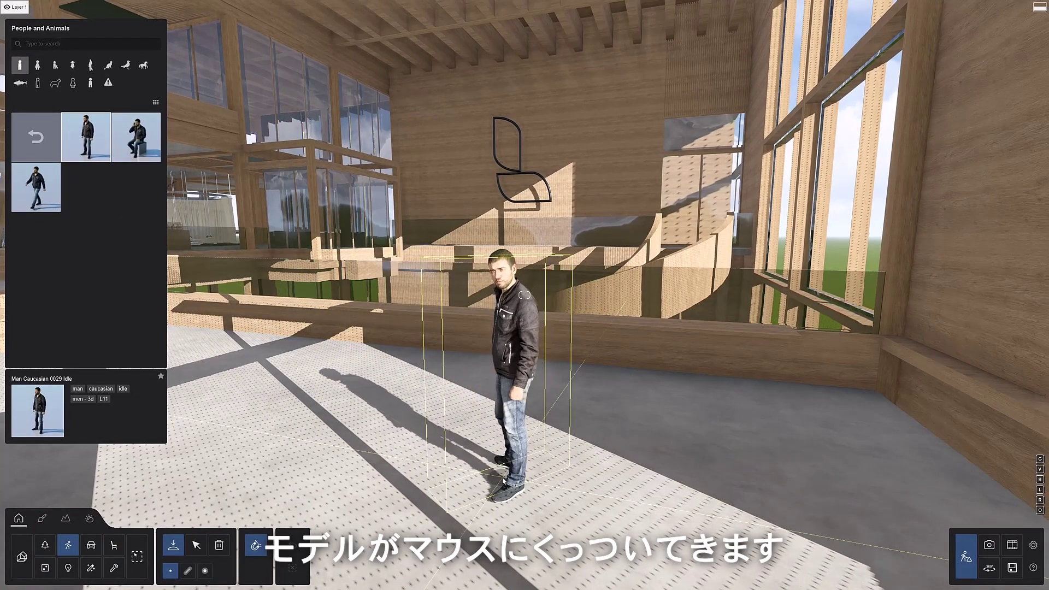
pyautogui.click(503, 480)
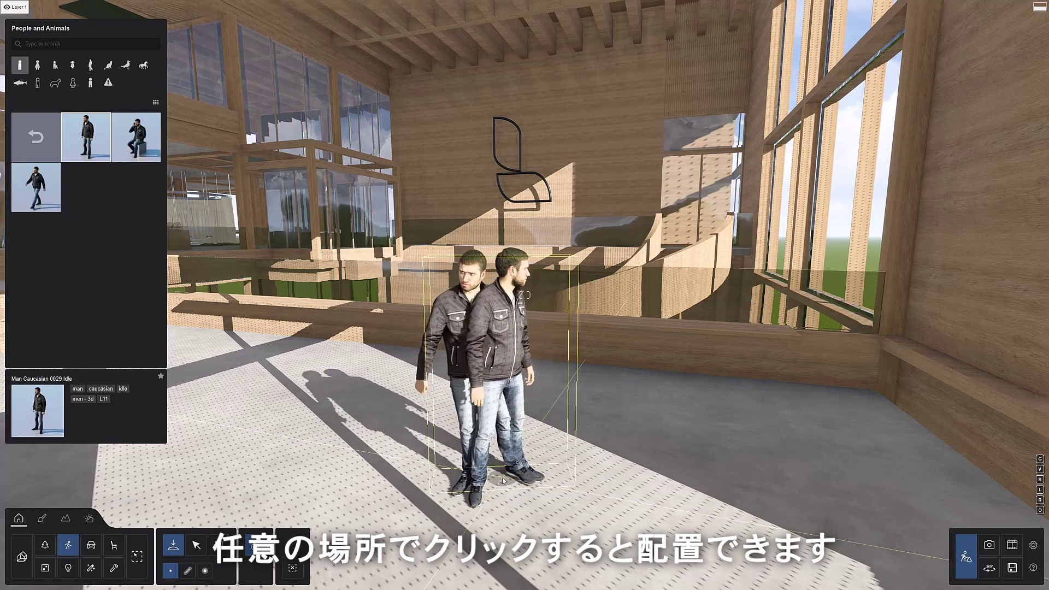
# Place a second man, Man Caucasian 0007 Idle, on the floor behind and to one side of the first.
pyautogui.click(35, 137)
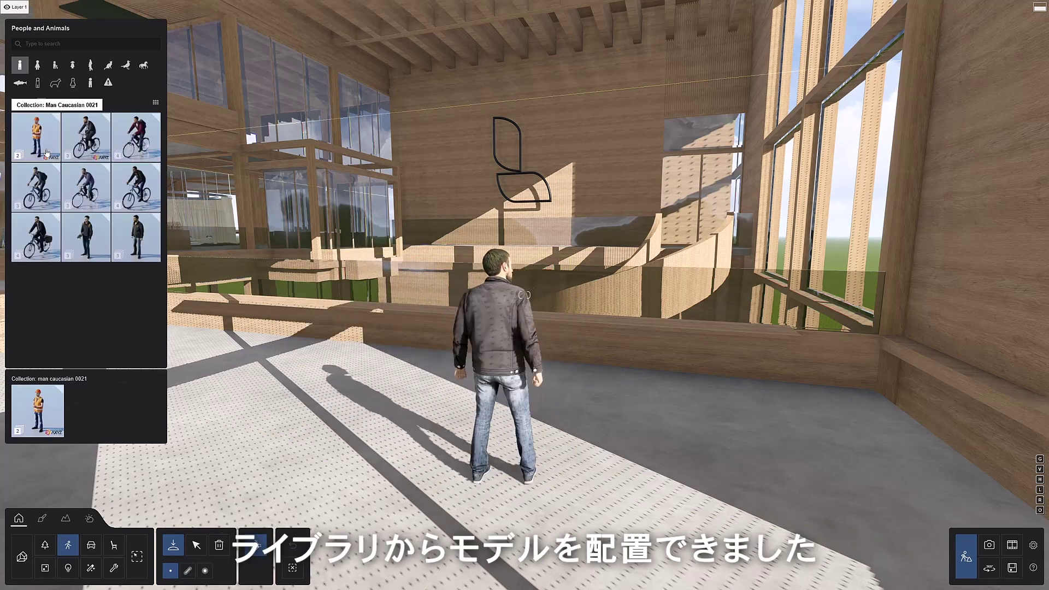
pyautogui.click(70, 154)
pyautogui.click(269, 422)
# Place a woman in a dark suit from the Women - 3D category on the shaded floor near the railing.
pyautogui.click(37, 65)
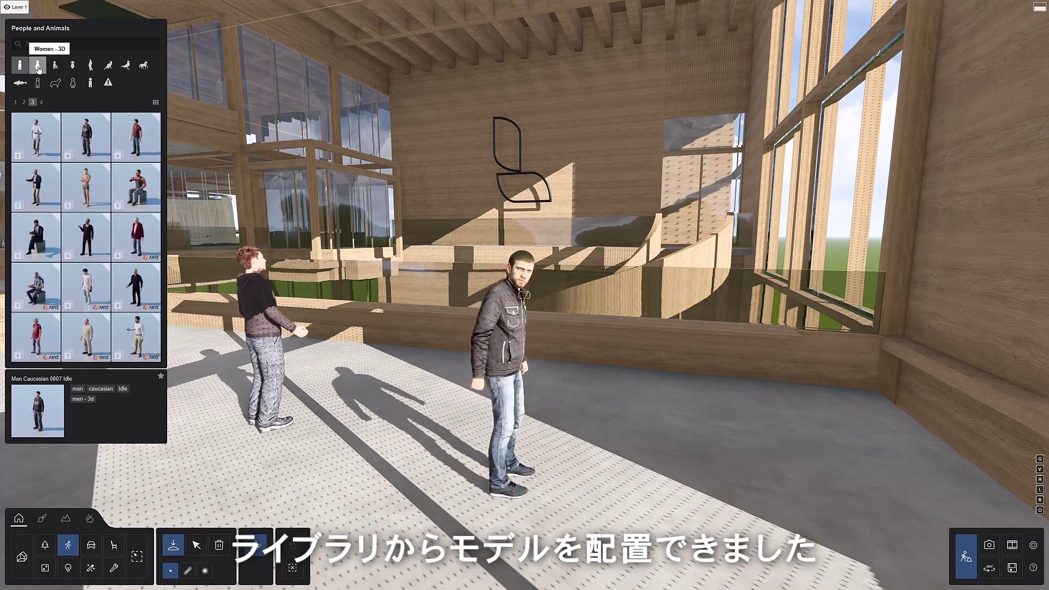
pyautogui.click(140, 148)
pyautogui.click(657, 416)
pyautogui.click(35, 136)
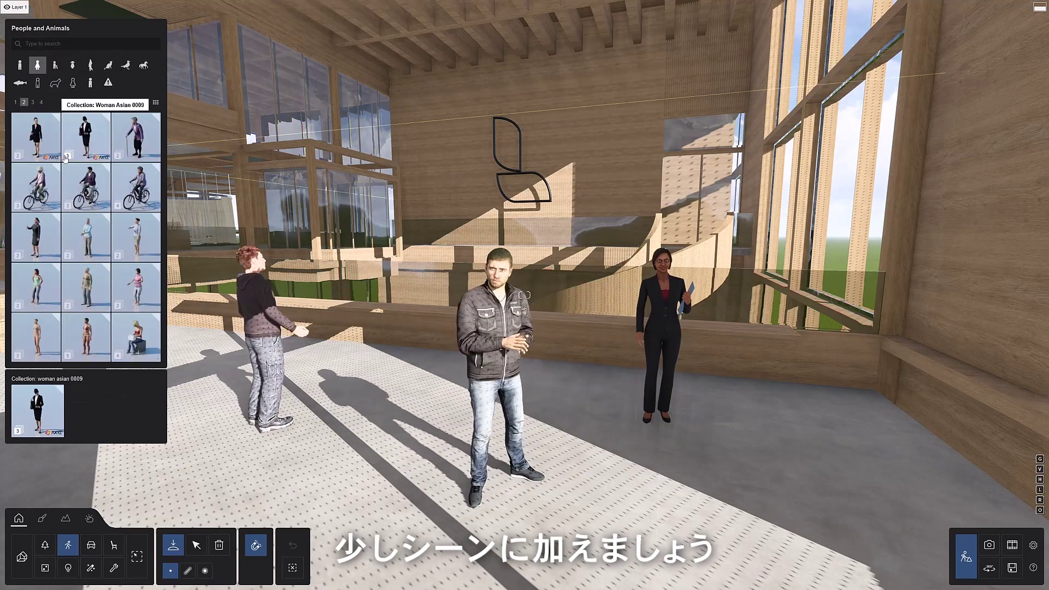
# Place the model Woman Caucasian 0017 Walk on the shaded floor beside the woman in the dark suit.
pyautogui.click(139, 195)
pyautogui.click(805, 436)
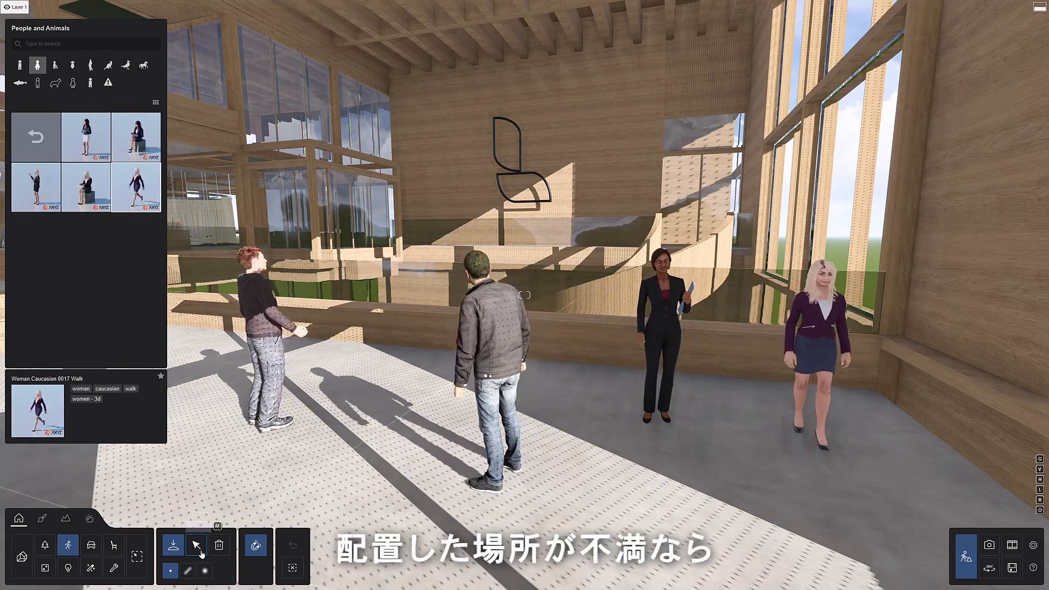
# Reposition the placed men and women on the floor, moving Man Caucasian 0007 Idle farther back toward the railing.
pyautogui.click(196, 545)
pyautogui.moveTo(271, 425); pyautogui.dragTo(316, 385)
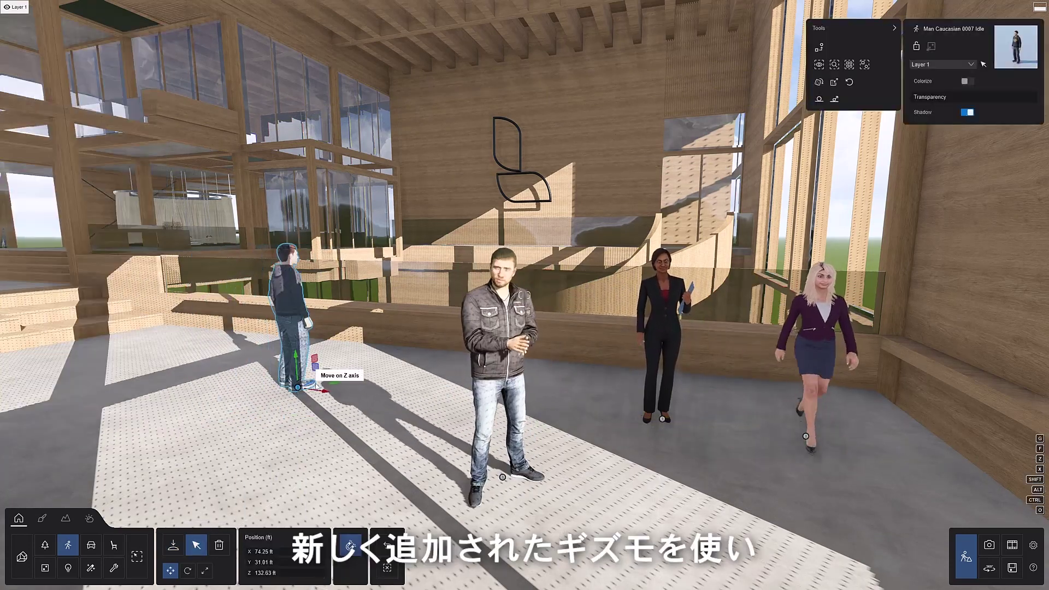
pyautogui.moveTo(530, 437); pyautogui.dragTo(471, 407)
pyautogui.click(637, 418)
pyautogui.moveTo(637, 418); pyautogui.dragTo(623, 391)
pyautogui.moveTo(796, 433); pyautogui.dragTo(761, 446)
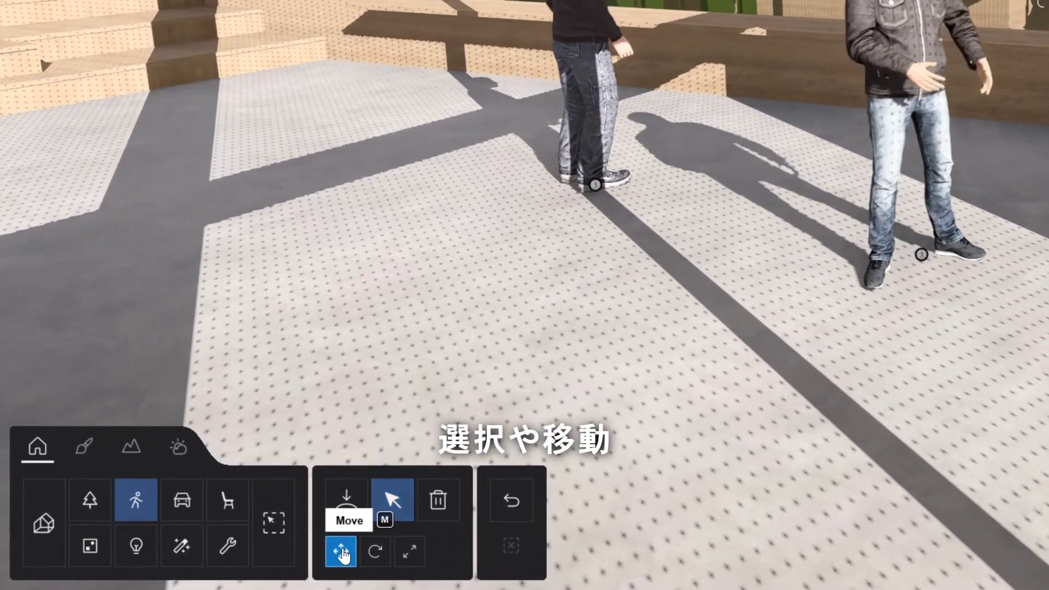
pyautogui.click(385, 559)
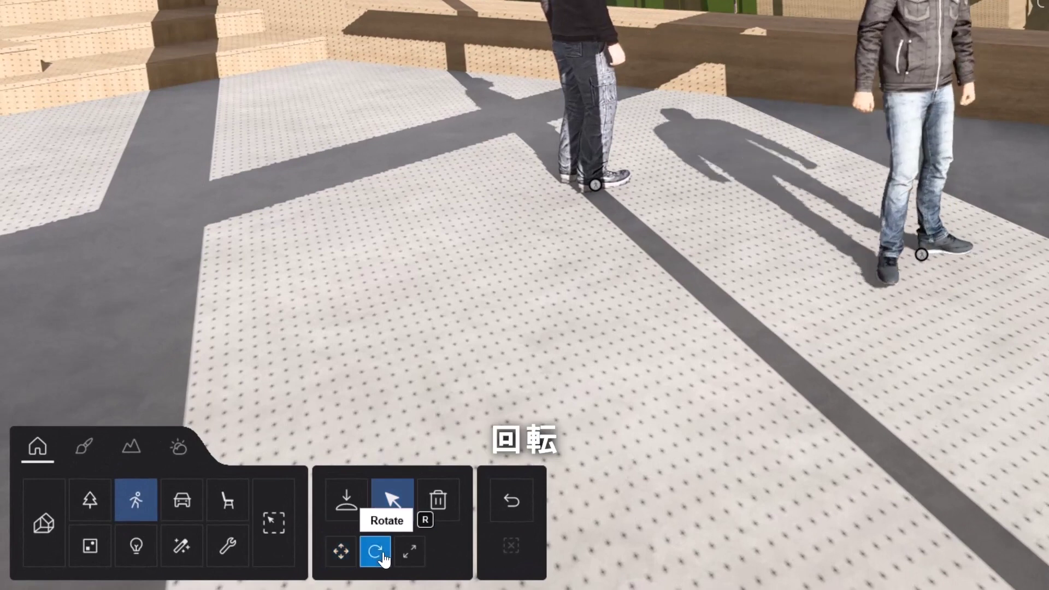
pyautogui.click(421, 560)
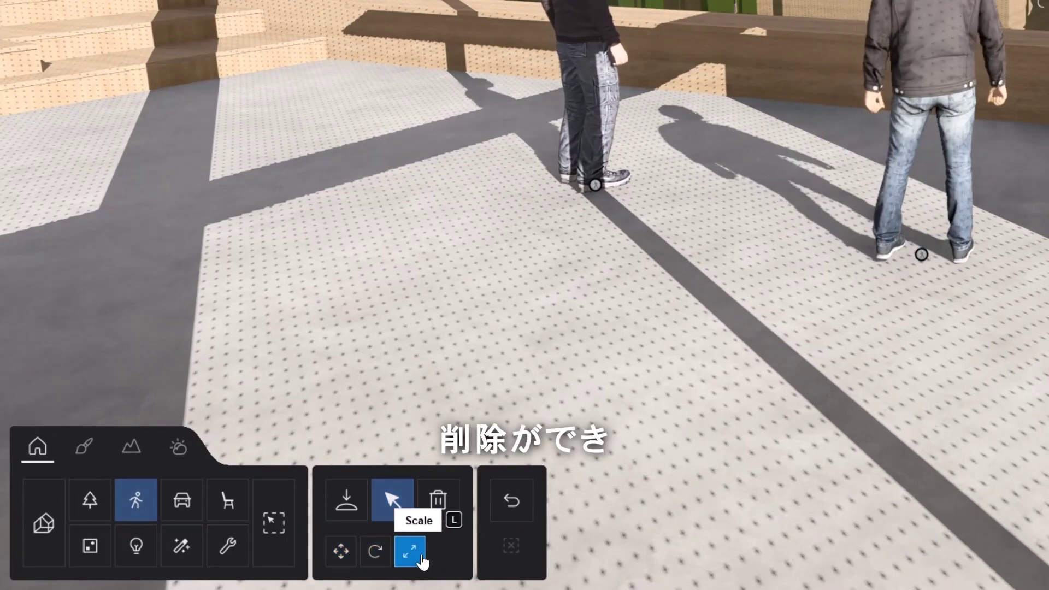
pyautogui.click(450, 511)
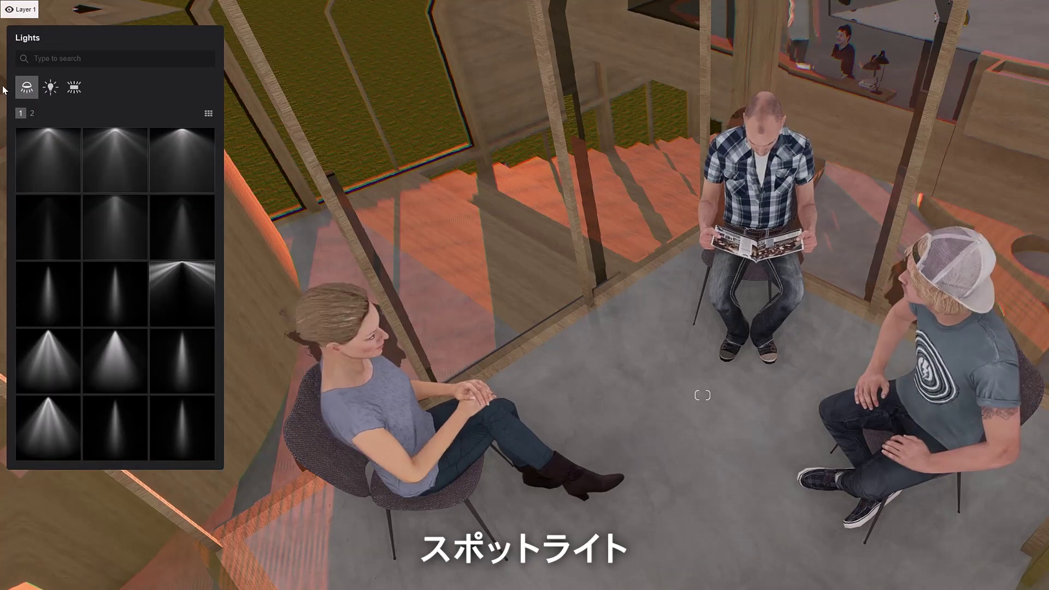
# Place a white Omni Light about 3.2 ft above the floor between the seated people and increase its brightness.
pyautogui.click(50, 89)
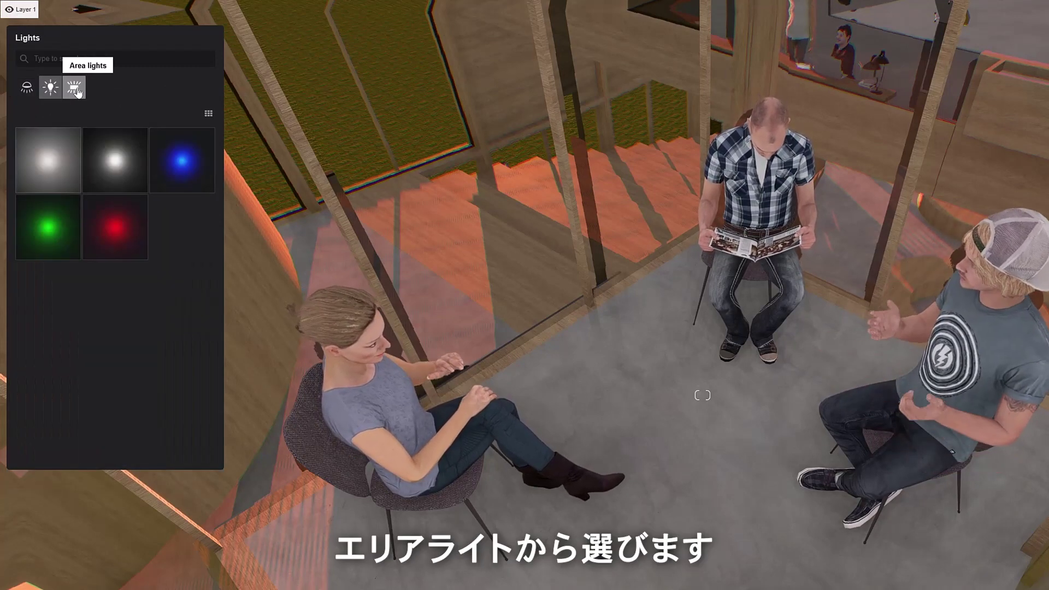
pyautogui.click(75, 89)
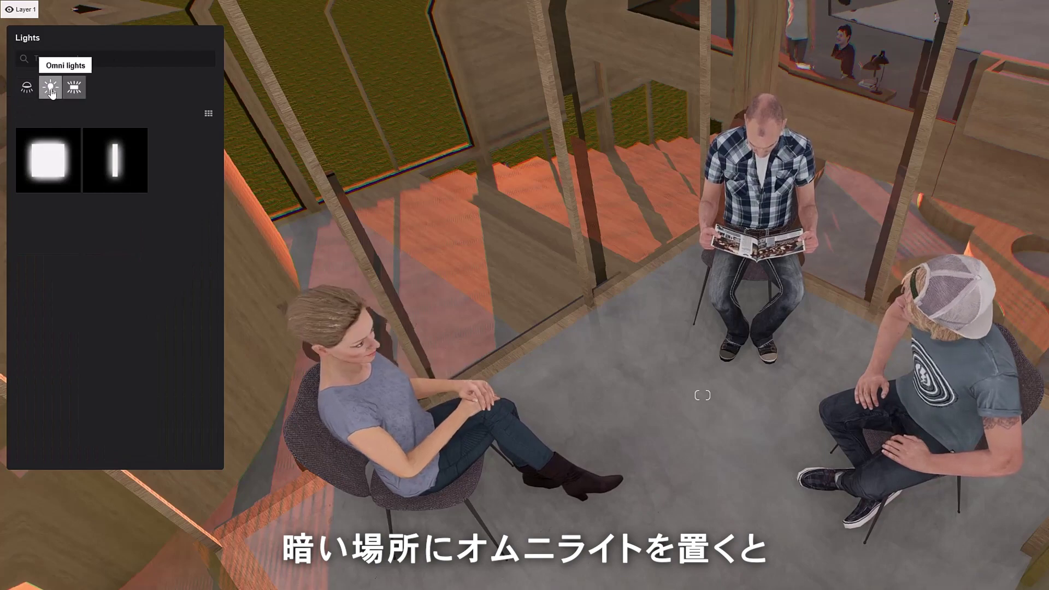
pyautogui.click(50, 87)
pyautogui.click(118, 167)
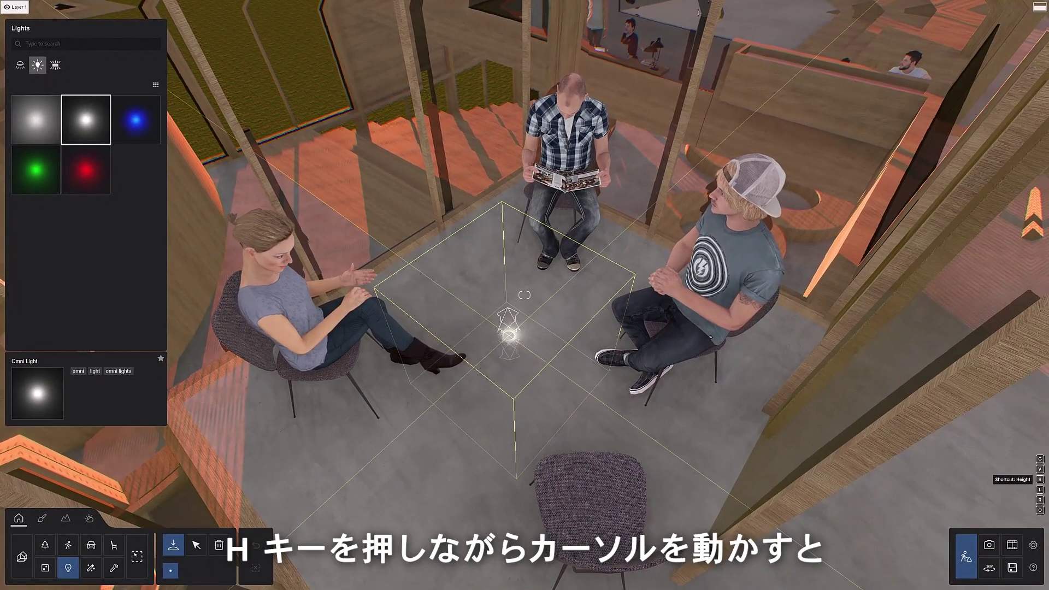
pyautogui.press('h')
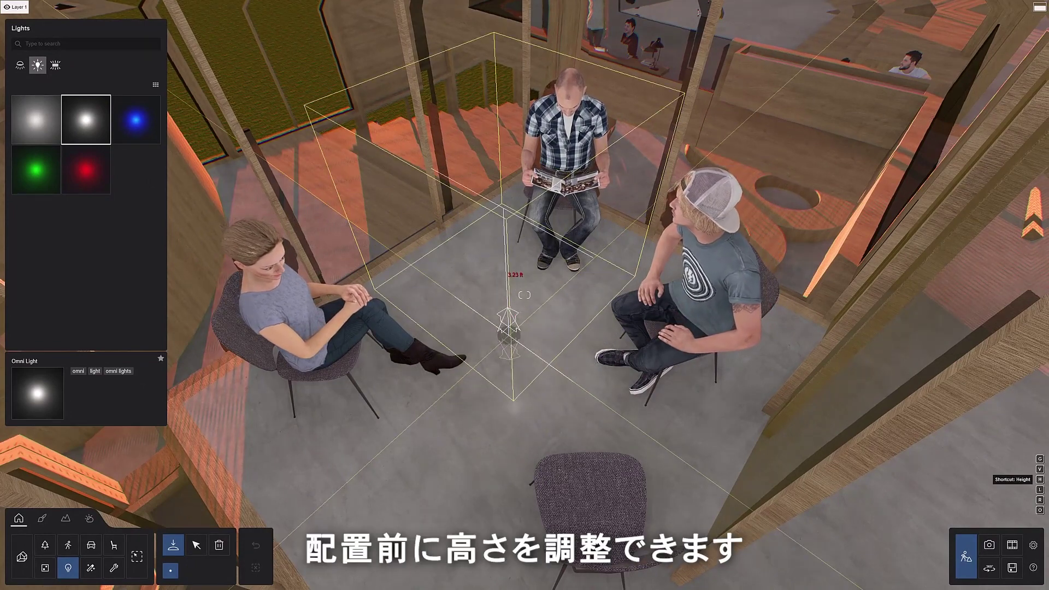
pyautogui.click(509, 339)
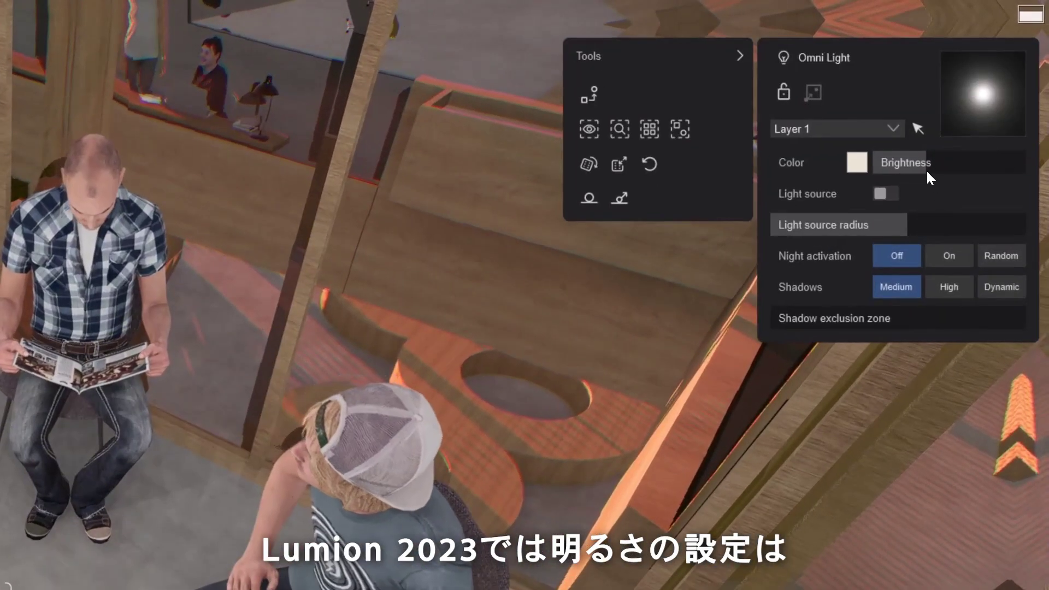
pyautogui.moveTo(929, 176); pyautogui.dragTo(961, 171)
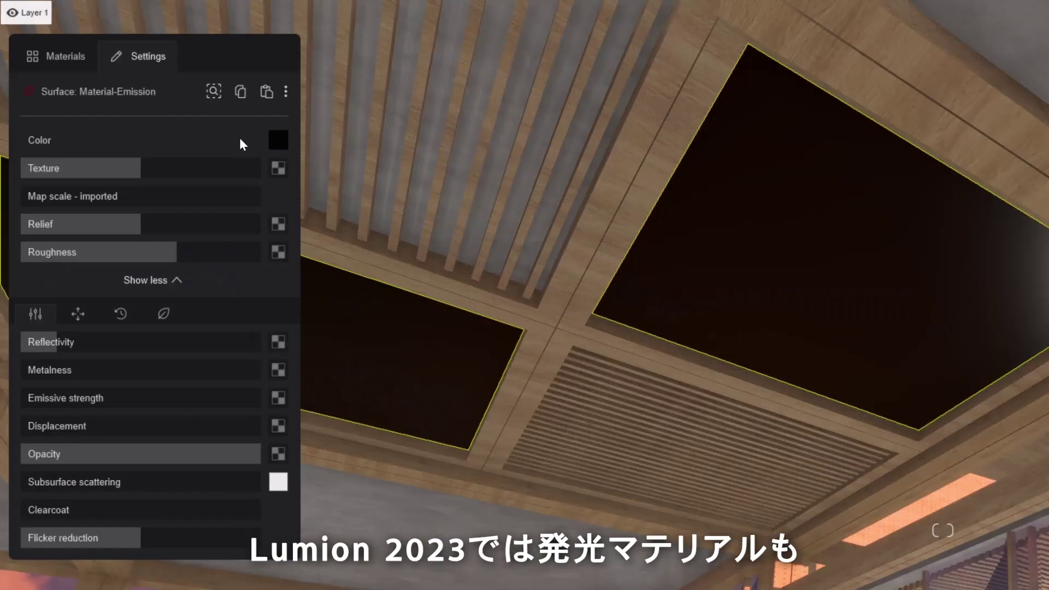
# Make the ceiling panels' Material-Emission surface white and increase its emissive strength.
pyautogui.click(279, 143)
pyautogui.moveTo(329, 148); pyautogui.dragTo(318, 132)
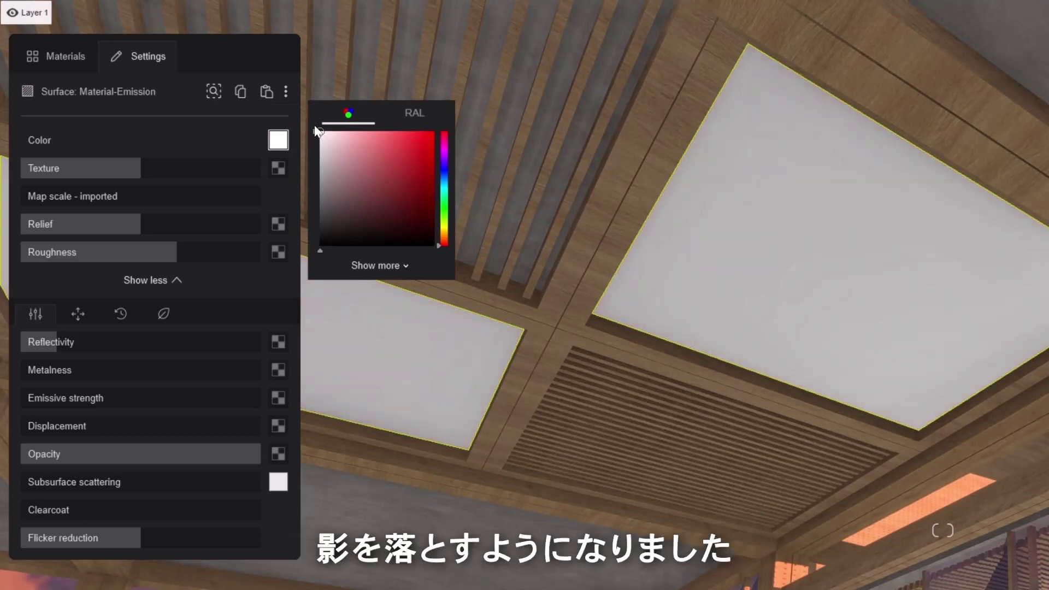
pyautogui.moveTo(47, 399); pyautogui.dragTo(152, 411)
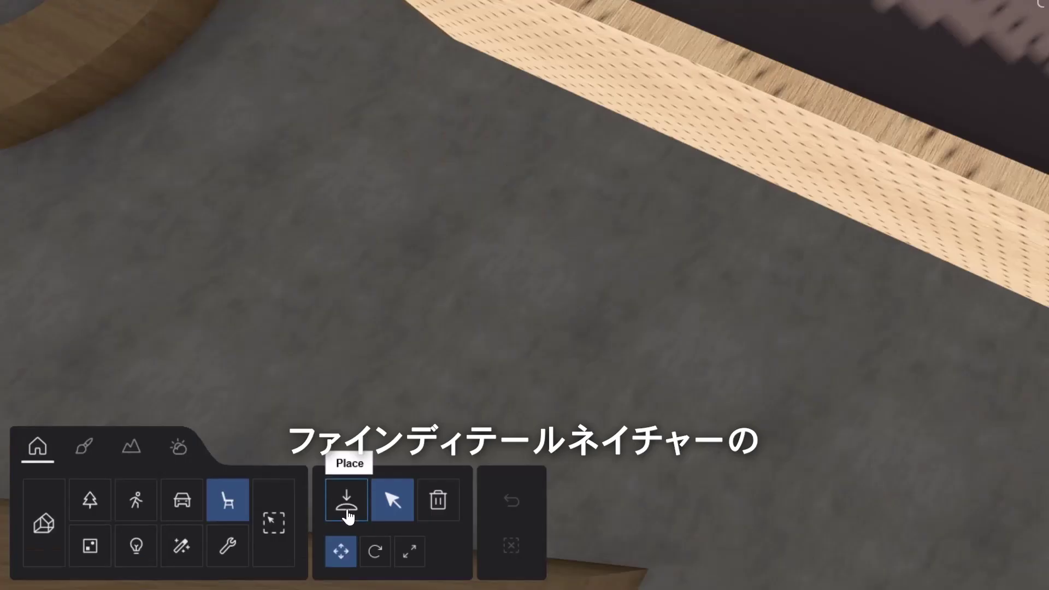
# Place rotated and rescaled Button Fern 001 models from the fine-detail plants along the wooden planter.
pyautogui.click(346, 500)
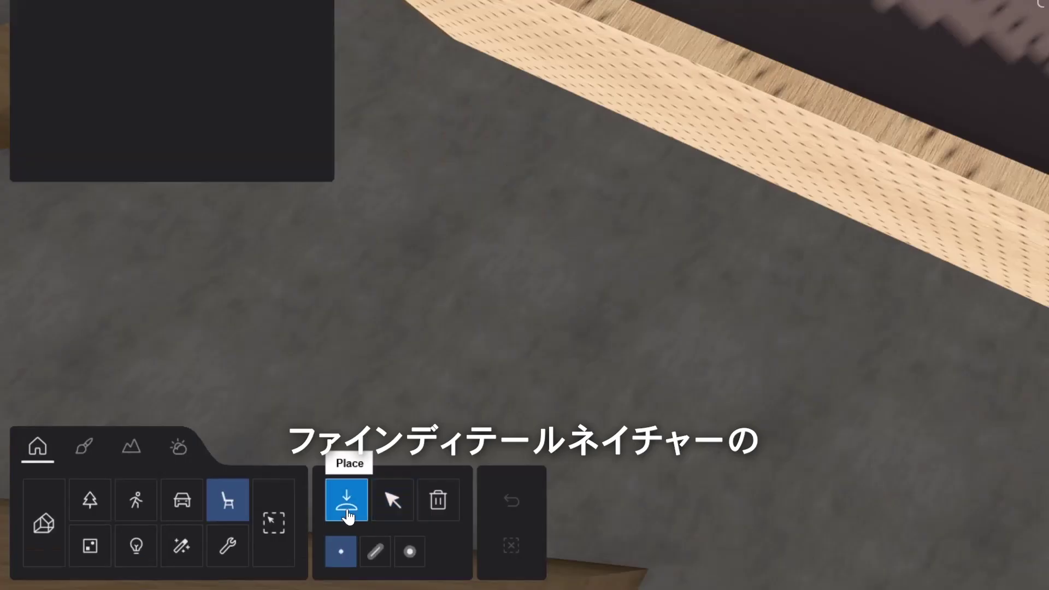
pyautogui.click(91, 500)
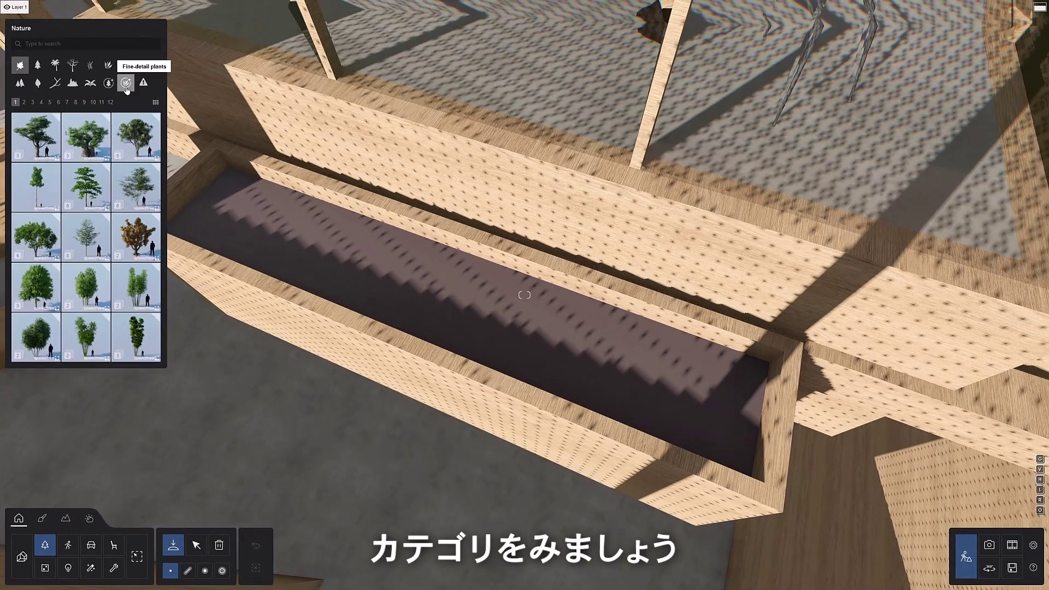
pyautogui.click(126, 83)
pyautogui.click(147, 147)
pyautogui.click(146, 146)
pyautogui.click(85, 137)
pyautogui.press('r')
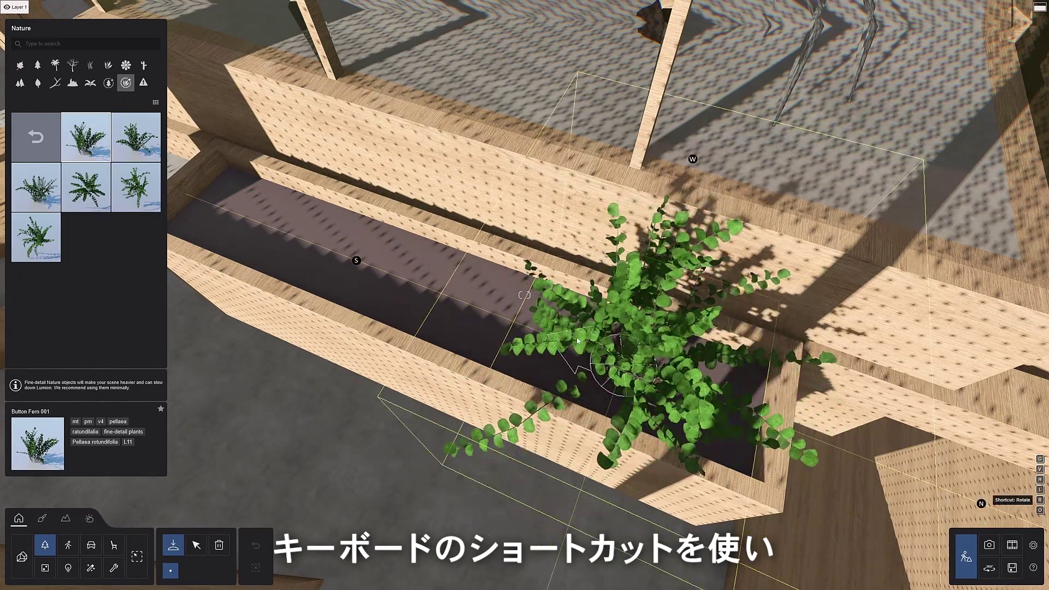
pyautogui.press('l')
pyautogui.press('l')
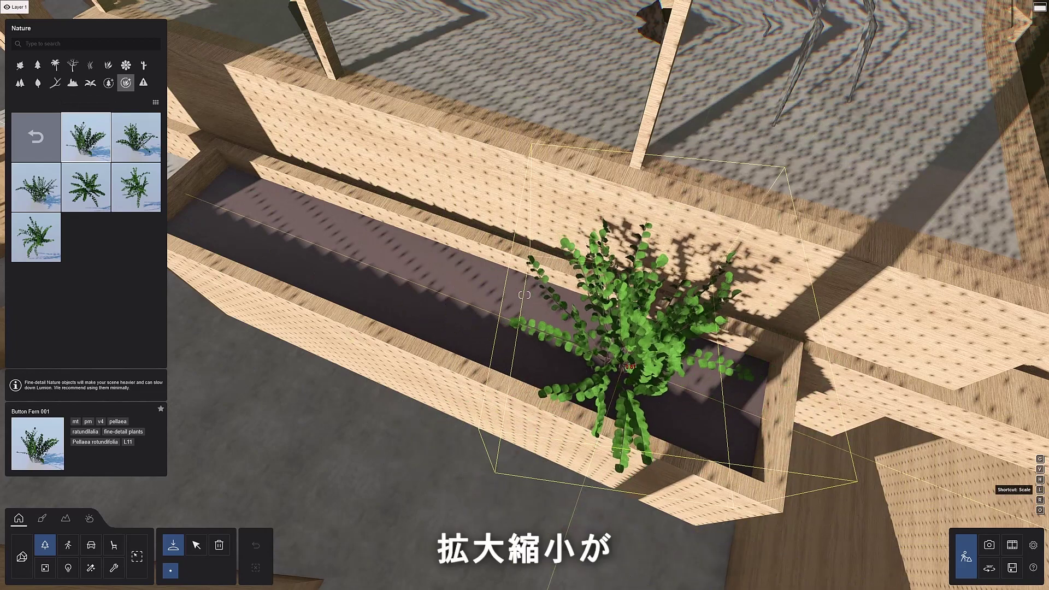
pyautogui.press('l')
pyautogui.click(729, 375)
pyautogui.click(538, 306)
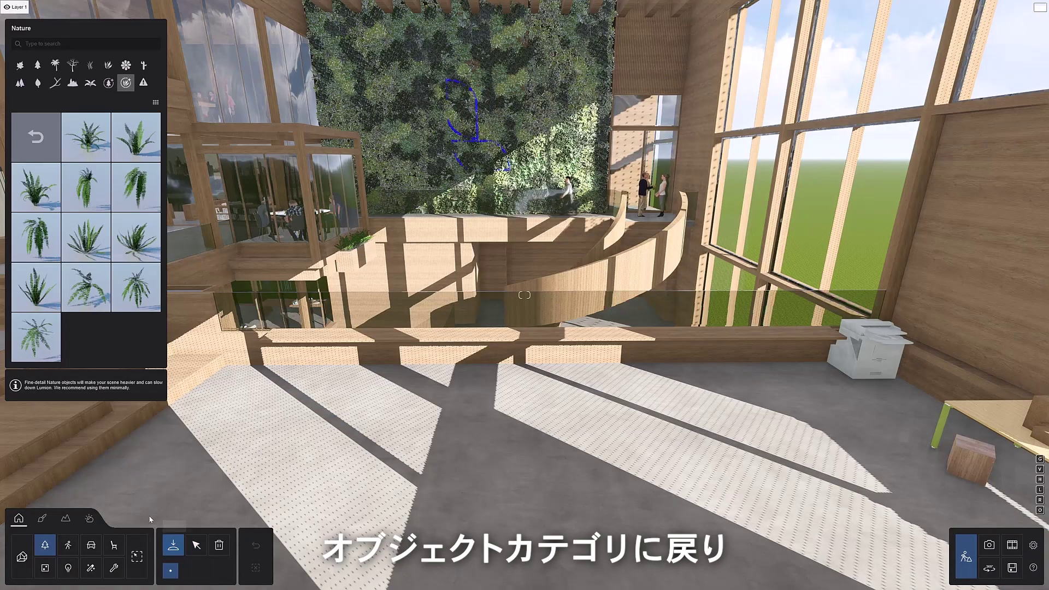
# Mass-place OfficeChair 012 along the full length of the counter, adding points to extend the line to the copier.
pyautogui.click(114, 544)
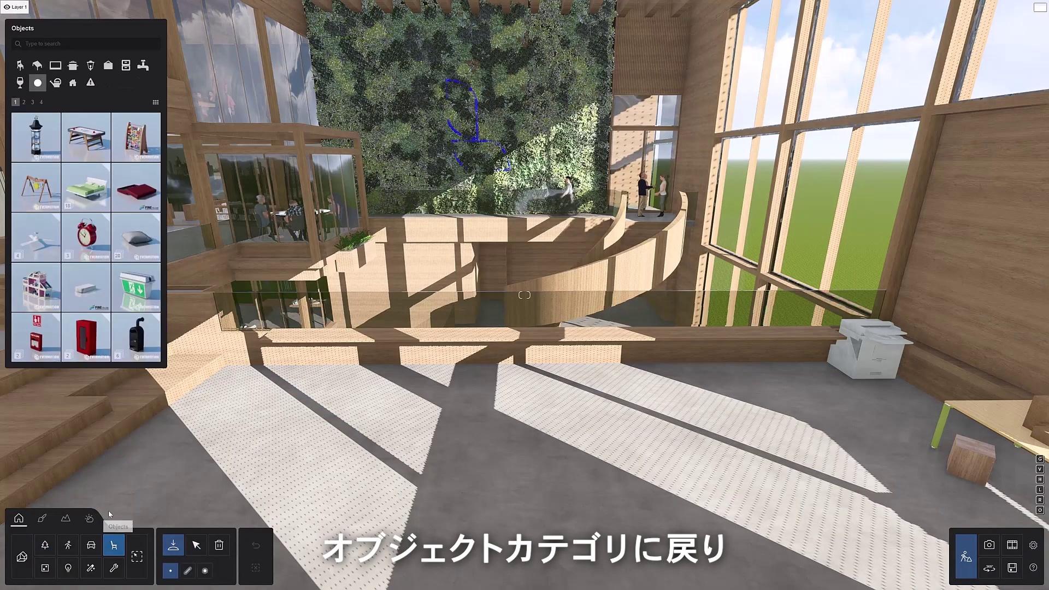
pyautogui.click(20, 65)
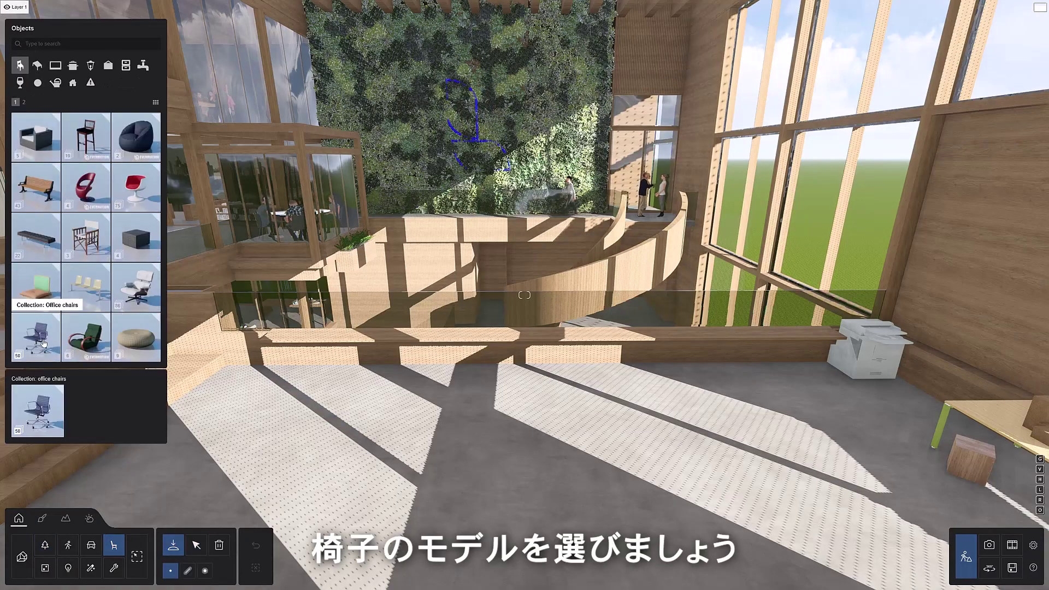
pyautogui.click(42, 341)
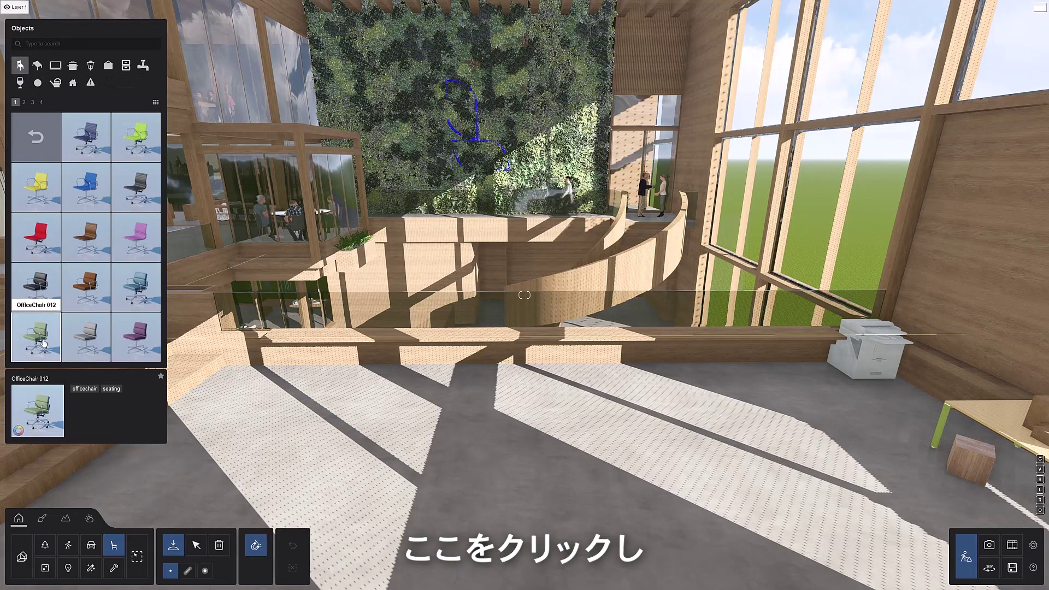
pyautogui.click(188, 574)
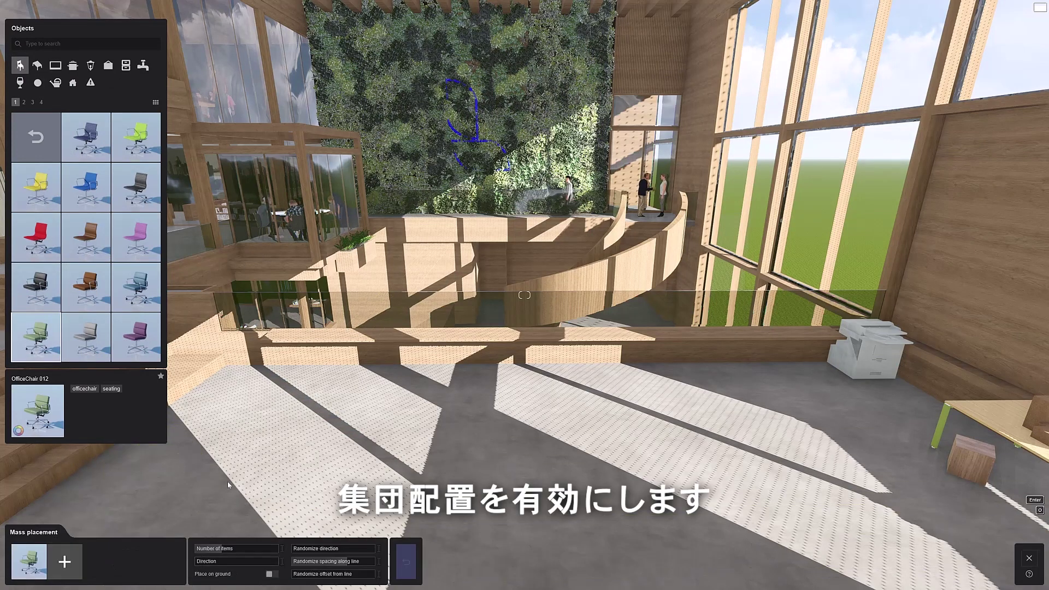
pyautogui.click(259, 373)
pyautogui.keyDown('ctrl'); pyautogui.click(595, 373); pyautogui.keyUp('ctrl')
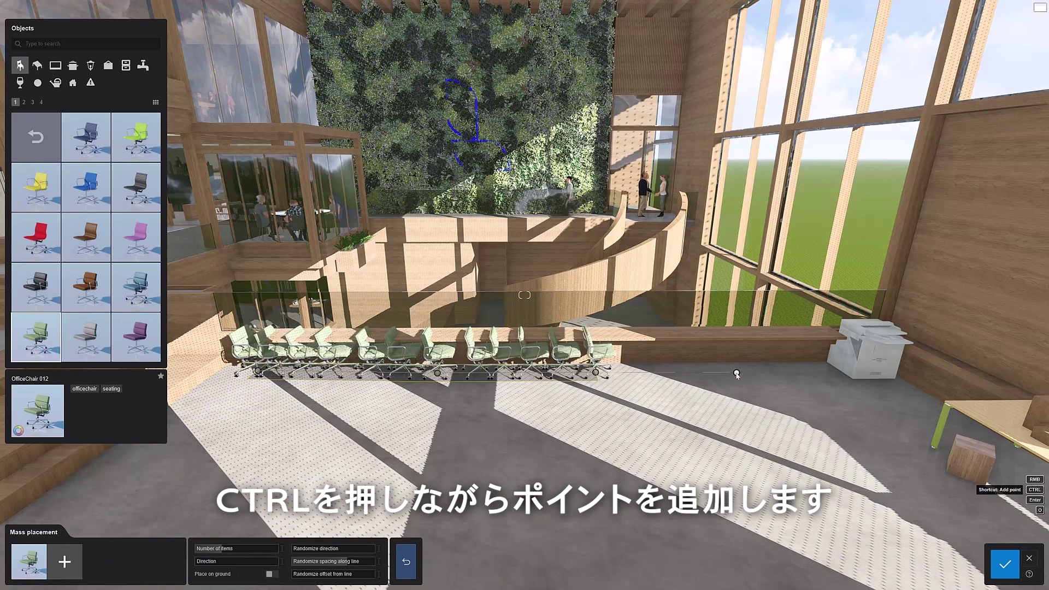
pyautogui.keyDown('ctrl'); pyautogui.click(736, 373); pyautogui.keyUp('ctrl')
pyautogui.keyDown('ctrl'); pyautogui.click(821, 371); pyautogui.keyUp('ctrl')
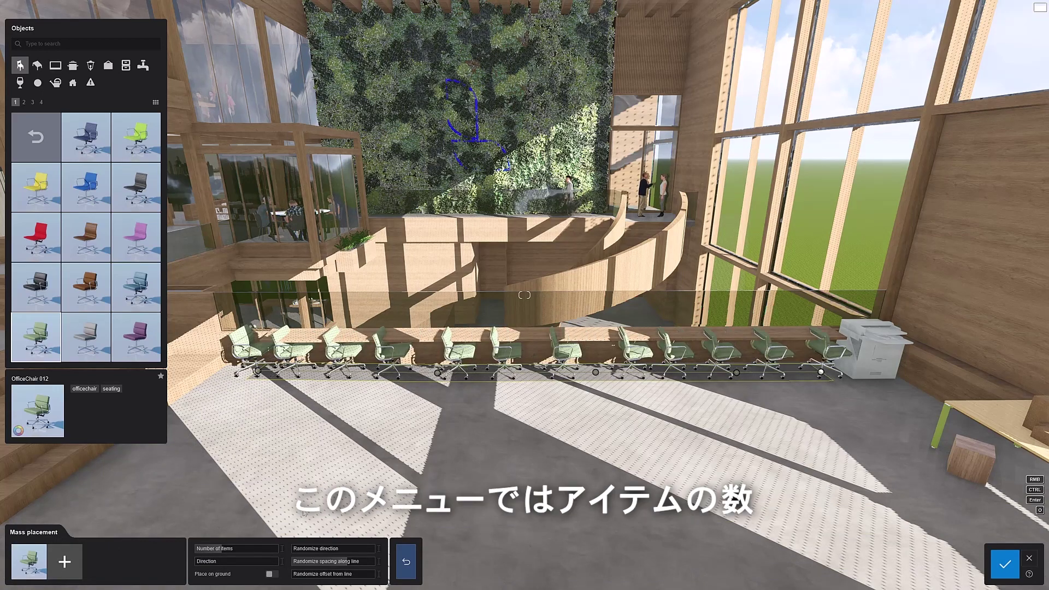
# Reduce the number of chairs in the row and adjust their direction and randomization so they face the counter.
pyautogui.moveTo(224, 552)
pyautogui.mouseDown()
pyautogui.moveTo(239, 551)
pyautogui.moveTo(216, 552)
pyautogui.moveTo(214, 565)
pyautogui.mouseUp()
pyautogui.moveTo(299, 549); pyautogui.dragTo(390, 572)
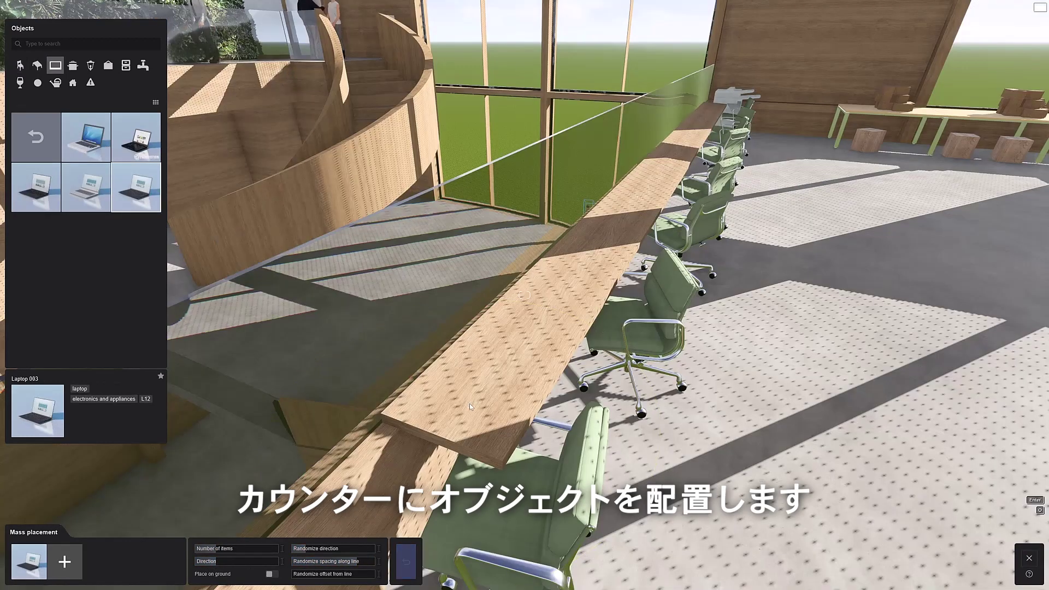
# Mass-place Laptop 003 along the counter with adjusted item count and spacing, mixing in Laptop 002.
pyautogui.moveTo(216, 550)
pyautogui.mouseDown()
pyautogui.moveTo(238, 549)
pyautogui.moveTo(222, 550)
pyautogui.mouseUp()
pyautogui.moveTo(300, 562); pyautogui.dragTo(314, 564)
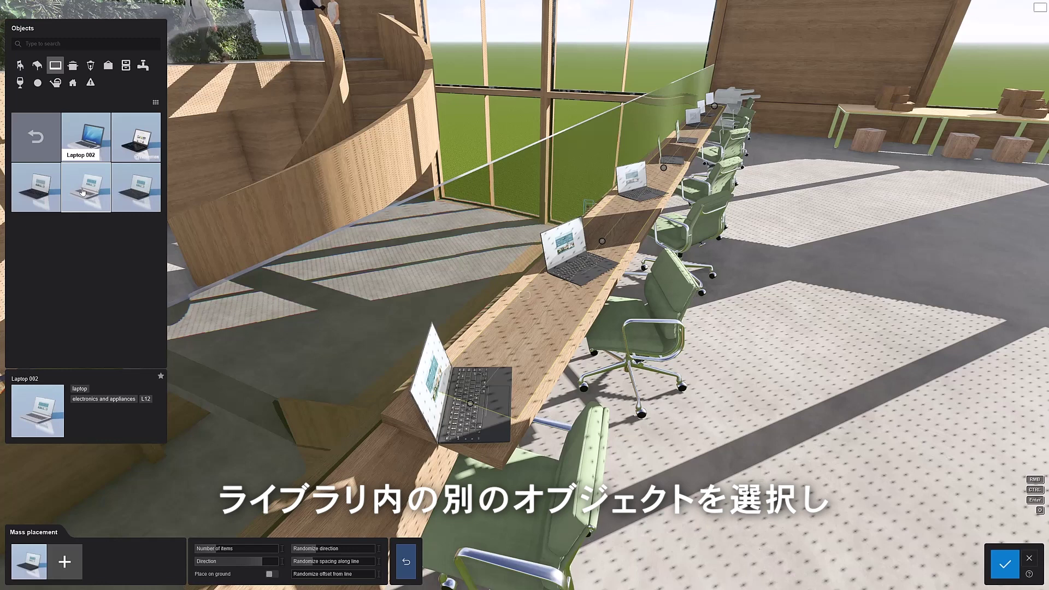
pyautogui.click(67, 563)
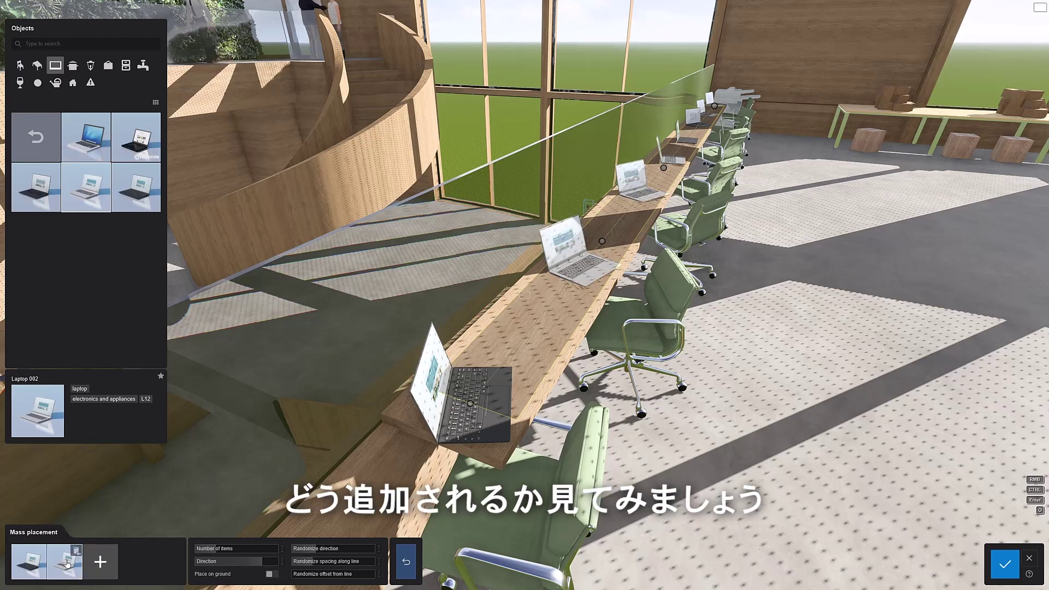
pyautogui.click(1005, 565)
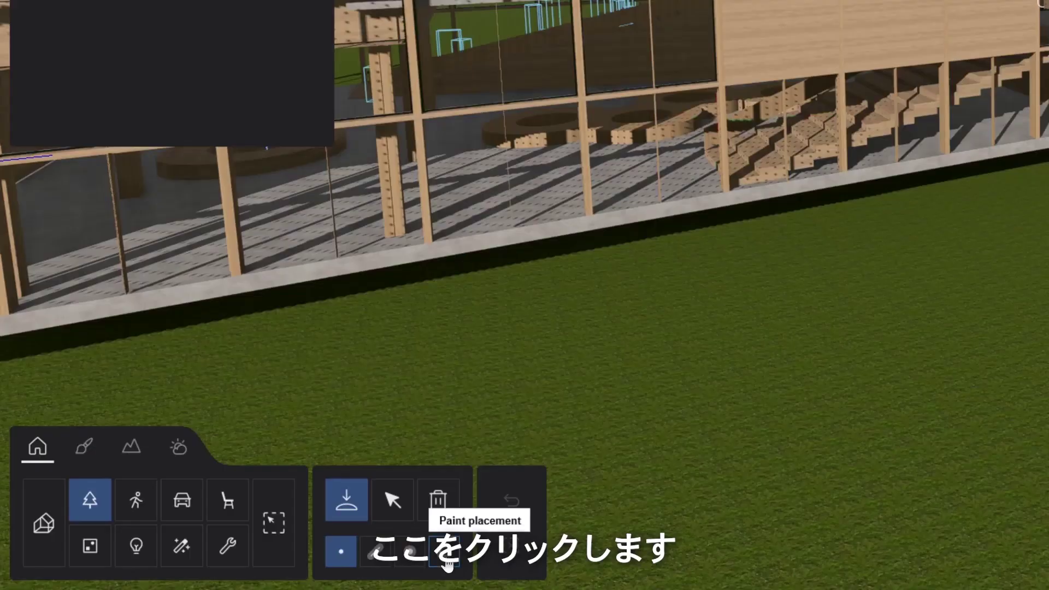
# Paint a dense grove of AmericanElm2 M2 RT trees over the grass in front of the building.
pyautogui.click(445, 561)
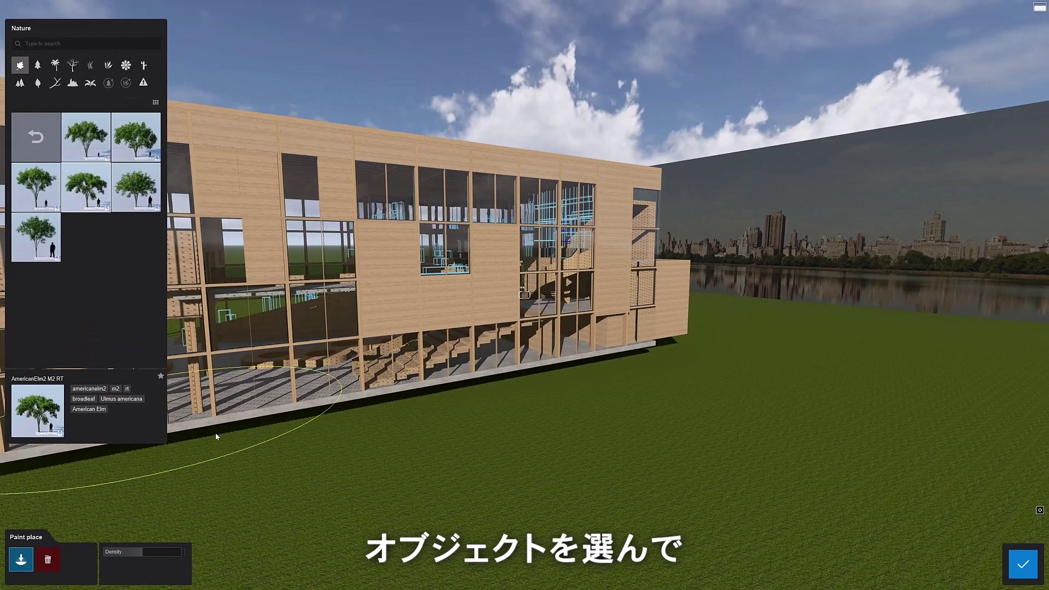
pyautogui.moveTo(303, 504)
pyautogui.mouseDown()
pyautogui.moveTo(393, 527)
pyautogui.moveTo(528, 530)
pyautogui.moveTo(724, 507)
pyautogui.moveTo(813, 465)
pyautogui.moveTo(839, 398)
pyautogui.moveTo(845, 355)
pyautogui.moveTo(836, 331)
pyautogui.moveTo(773, 308)
pyautogui.mouseUp()
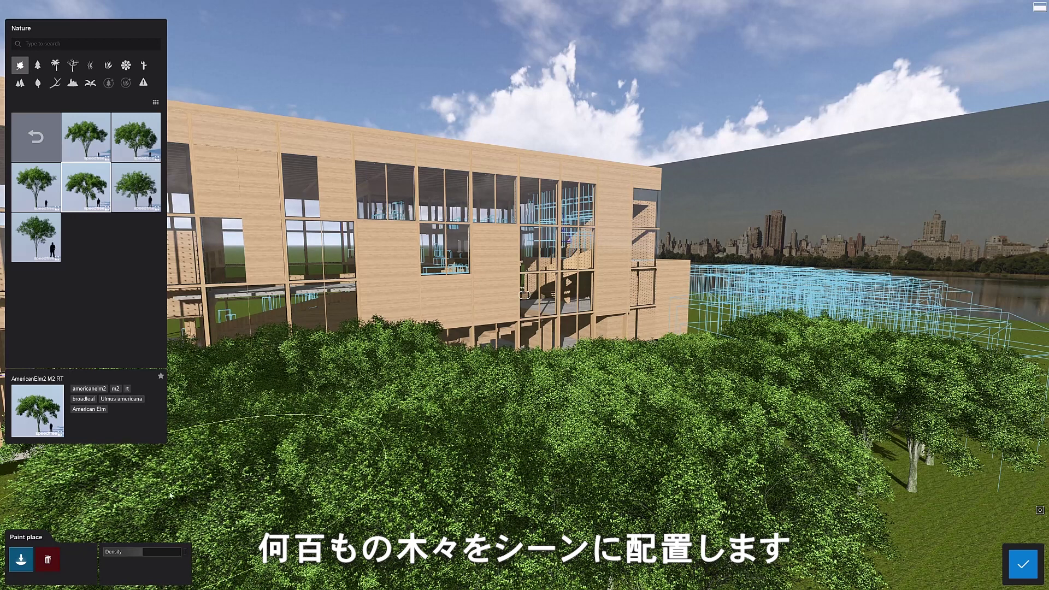
# Thin out the painted elms by erasing trees in front of the building and at the grove's far end.
pyautogui.click(49, 561)
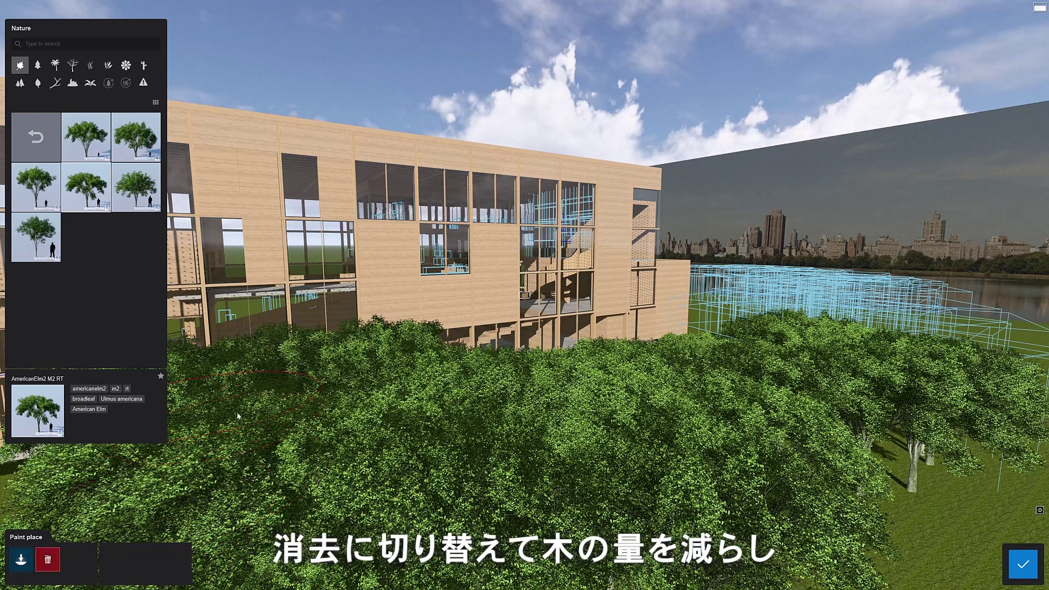
pyautogui.moveTo(234, 409); pyautogui.dragTo(714, 461)
pyautogui.moveTo(832, 304)
pyautogui.mouseDown()
pyautogui.moveTo(936, 417)
pyautogui.moveTo(1009, 468)
pyautogui.mouseUp()
pyautogui.click(1023, 568)
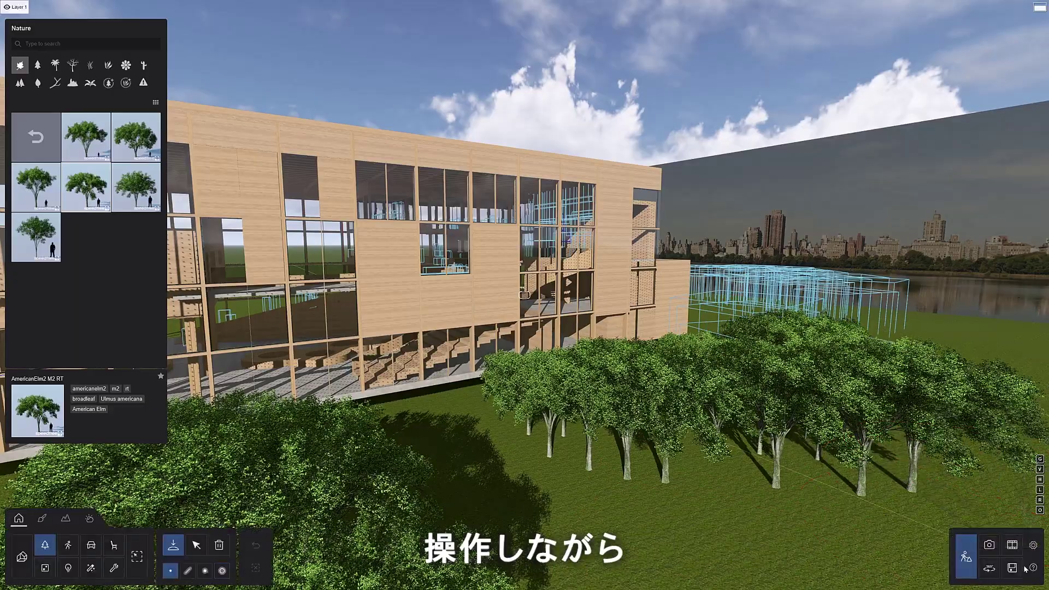
pyautogui.press('w')
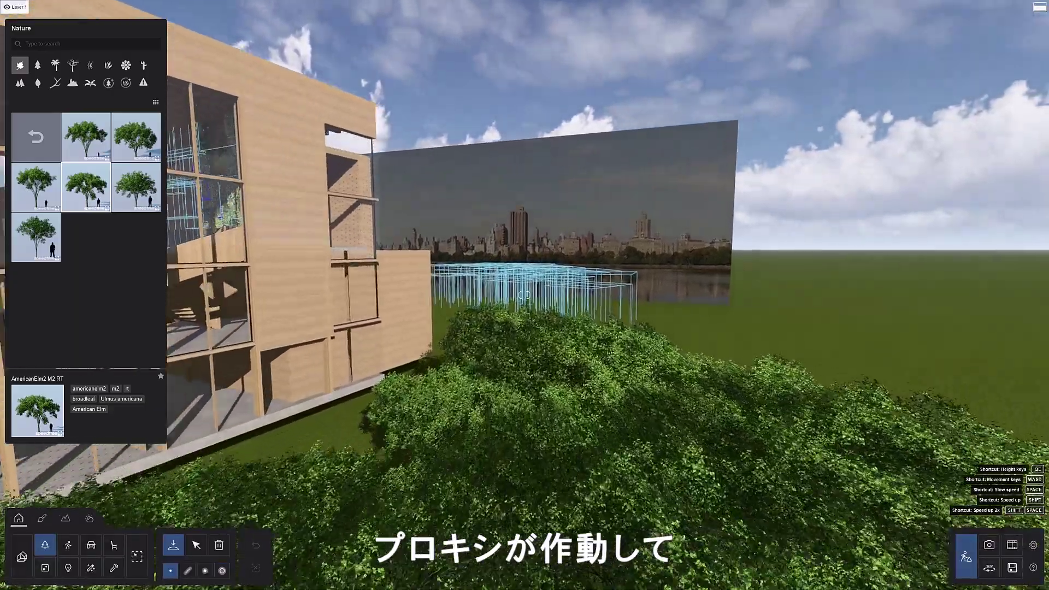
pyautogui.press('w')
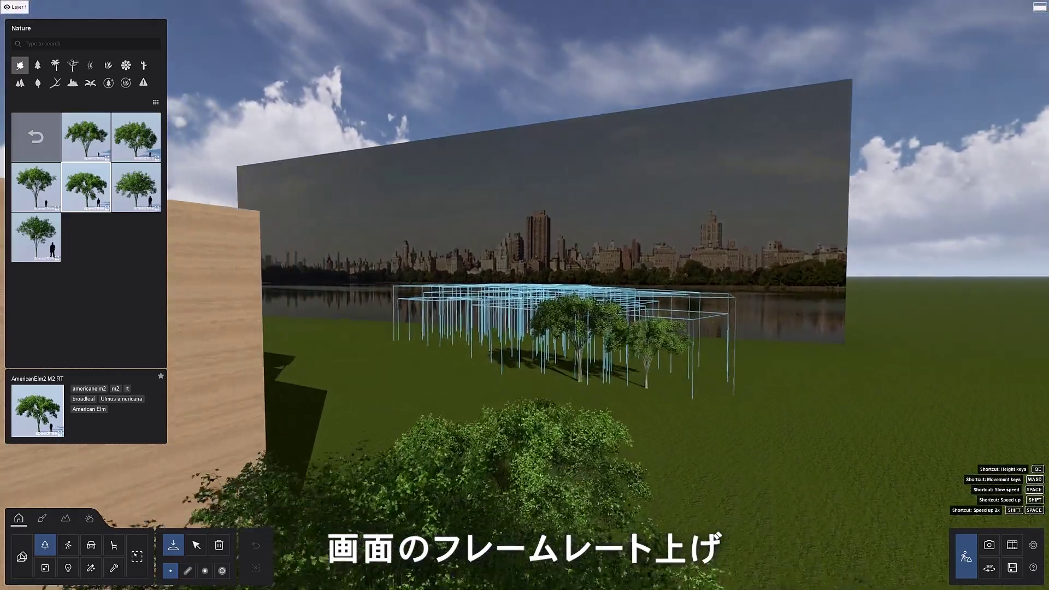
# Adjust the editor's display settings to raise the frame rate while viewing the building's long facade.
pyautogui.press('w')
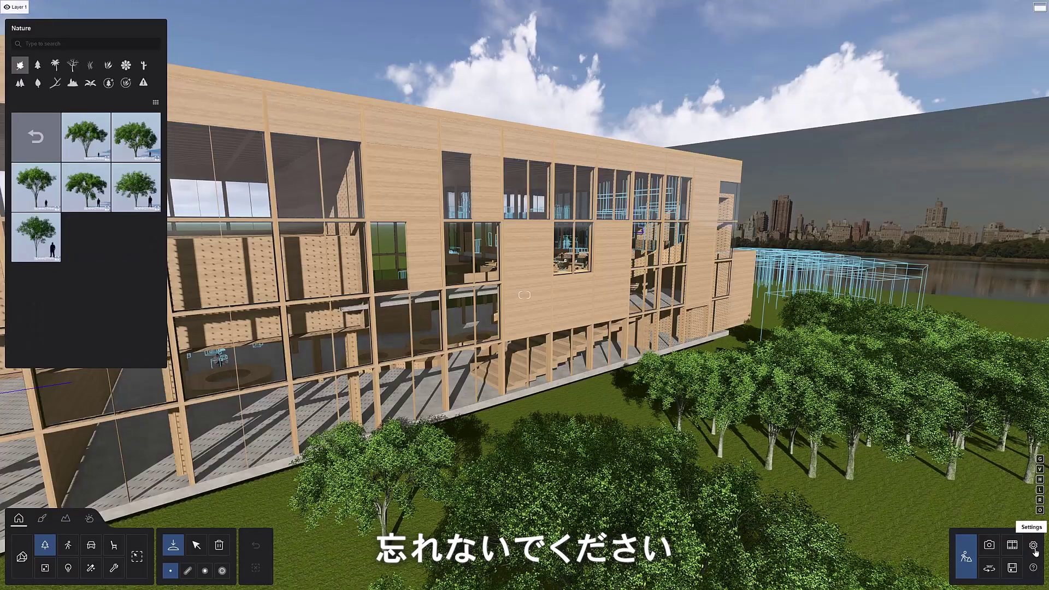
pyautogui.click(1033, 546)
pyautogui.click(368, 239)
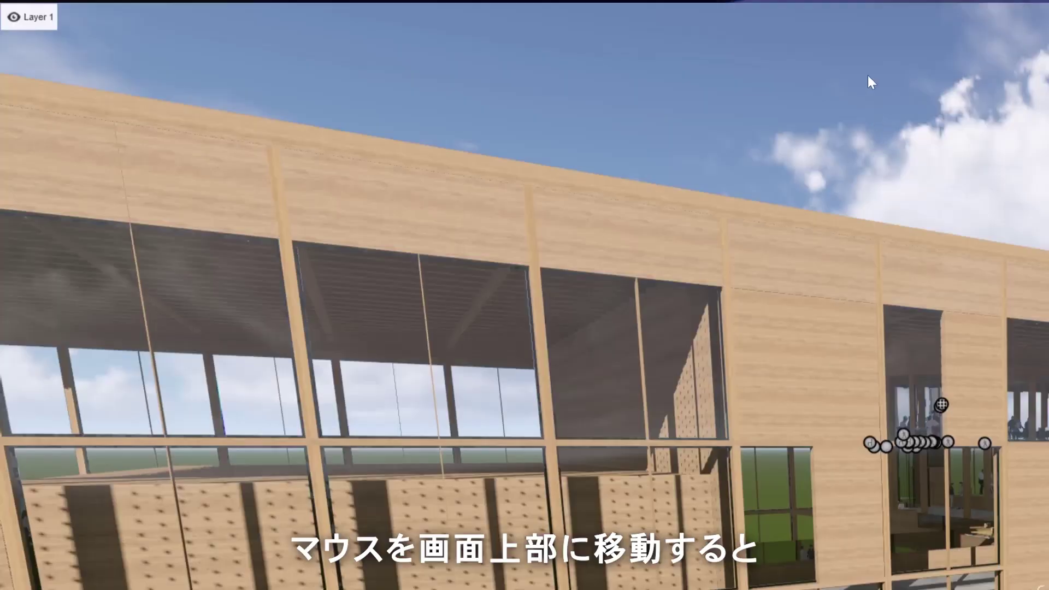
# Select all identical AmericanElm2 M2 RT trees, assign them to the TREES layer and toggle that layer's visibility.
pyautogui.moveTo(865, 28)
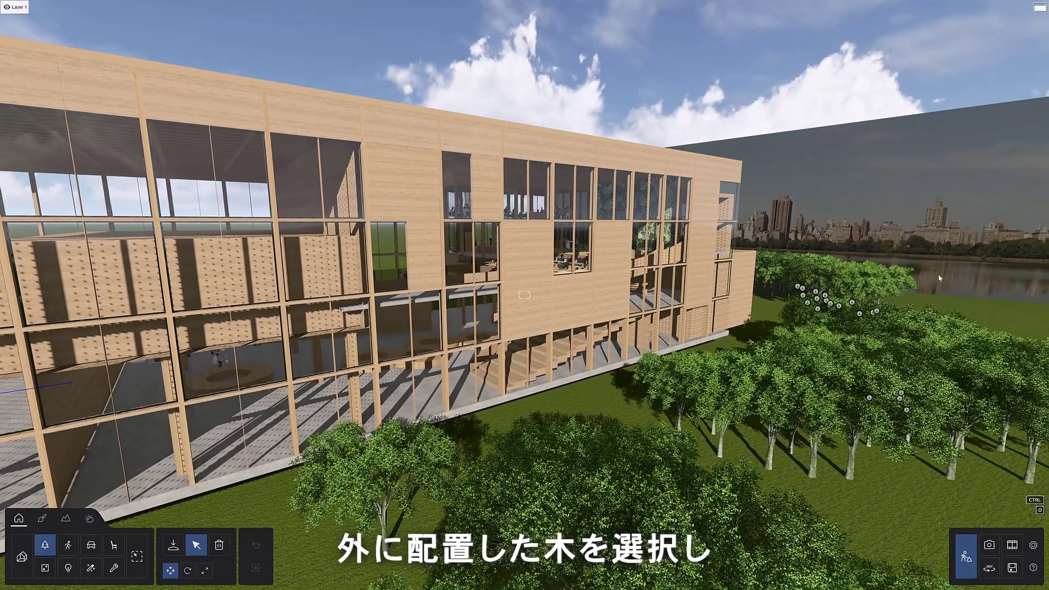
pyautogui.click(905, 279)
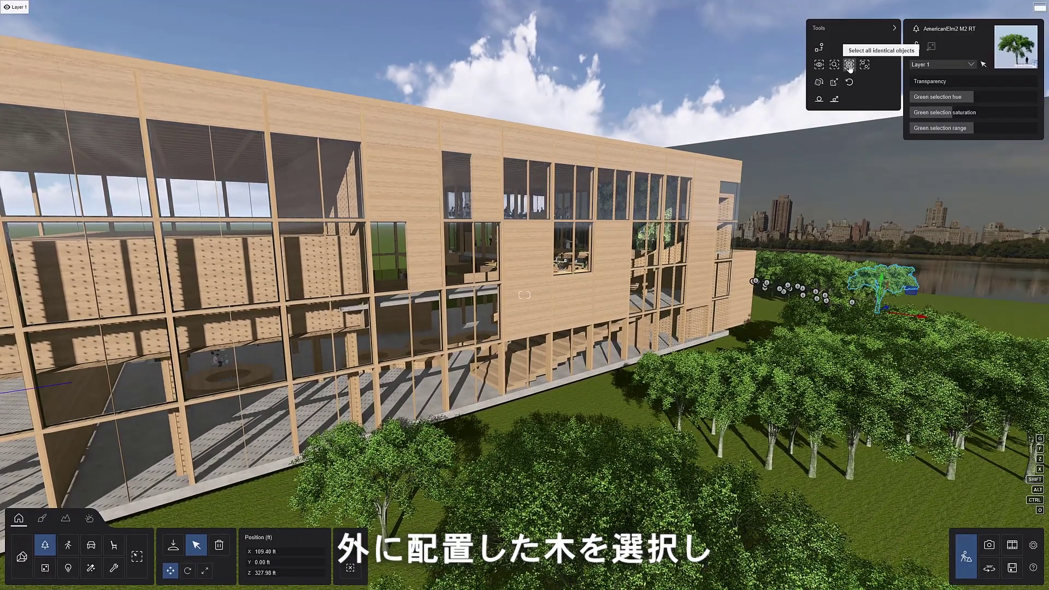
pyautogui.click(849, 65)
pyautogui.click(940, 64)
pyautogui.click(938, 81)
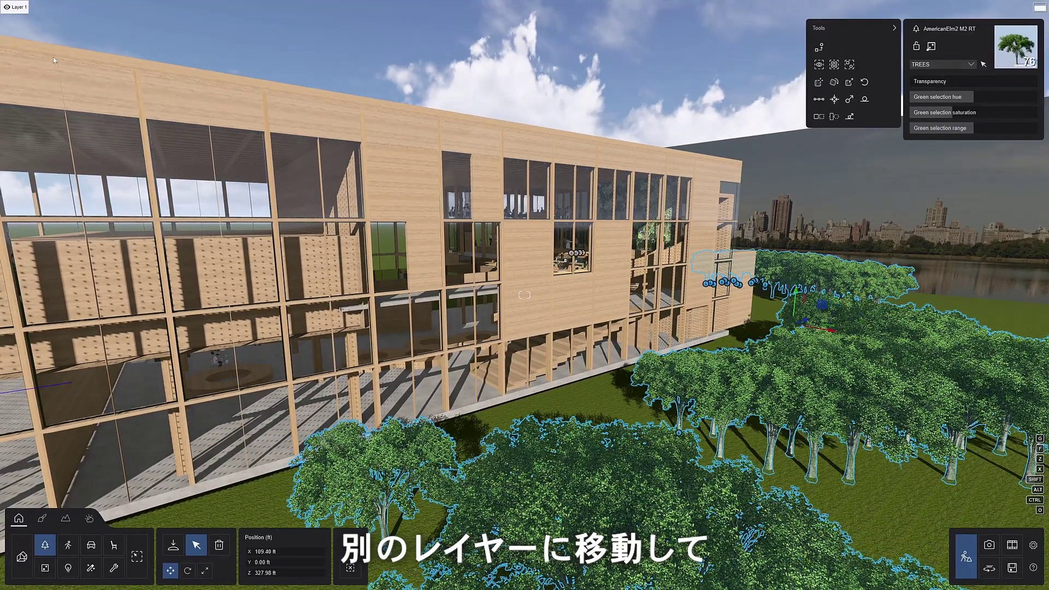
pyautogui.click(37, 9)
pyautogui.click(37, 9)
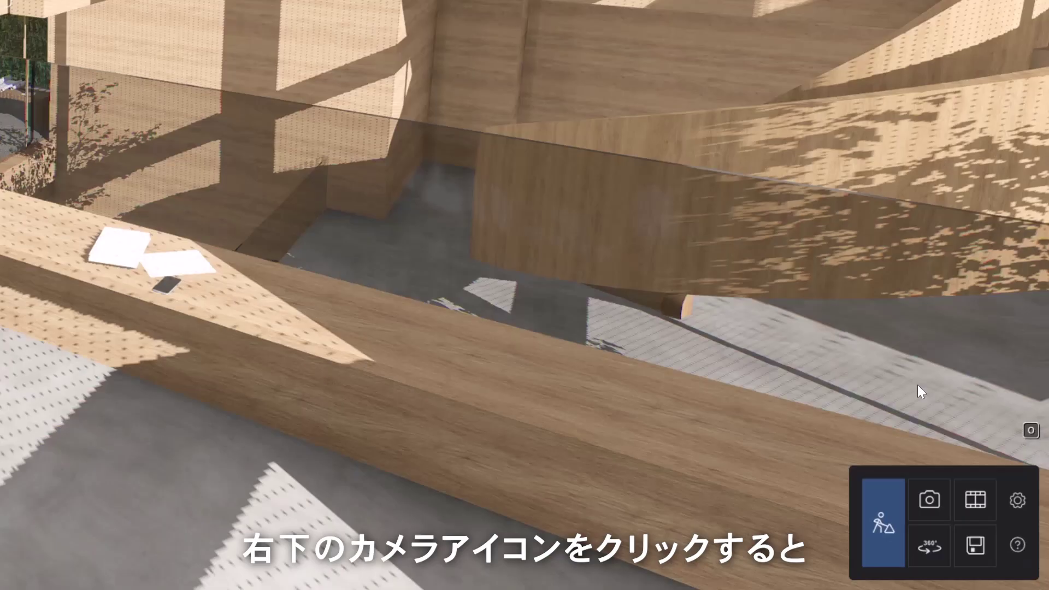
# Switch to Photo mode and move the camera to face the wide wooden steps and the counter beyond.
pyautogui.click(929, 508)
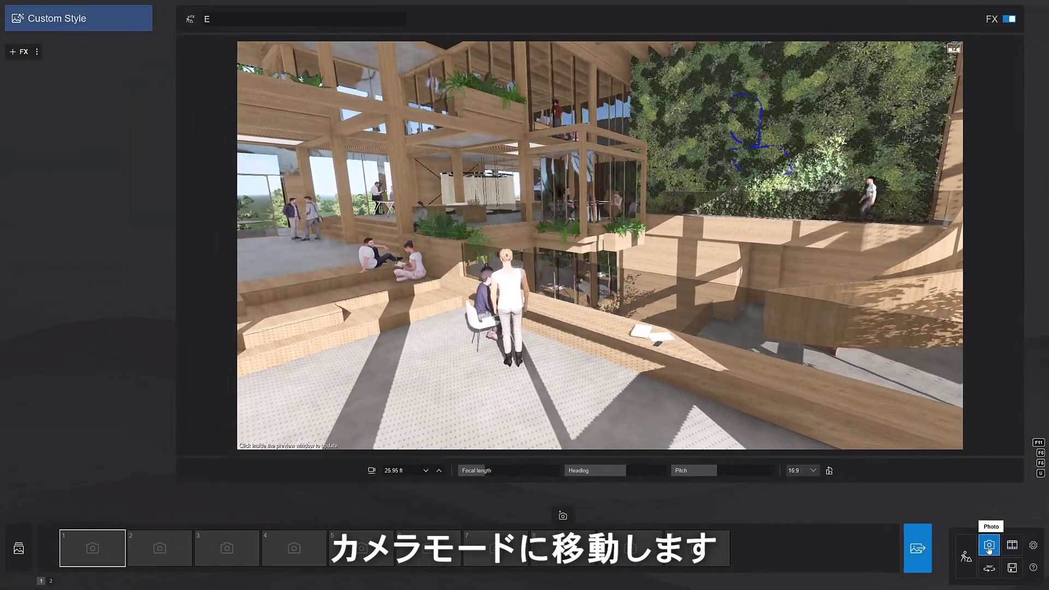
pyautogui.moveTo(637, 294); pyautogui.dragTo(544, 269, button='right')
pyautogui.press('w')
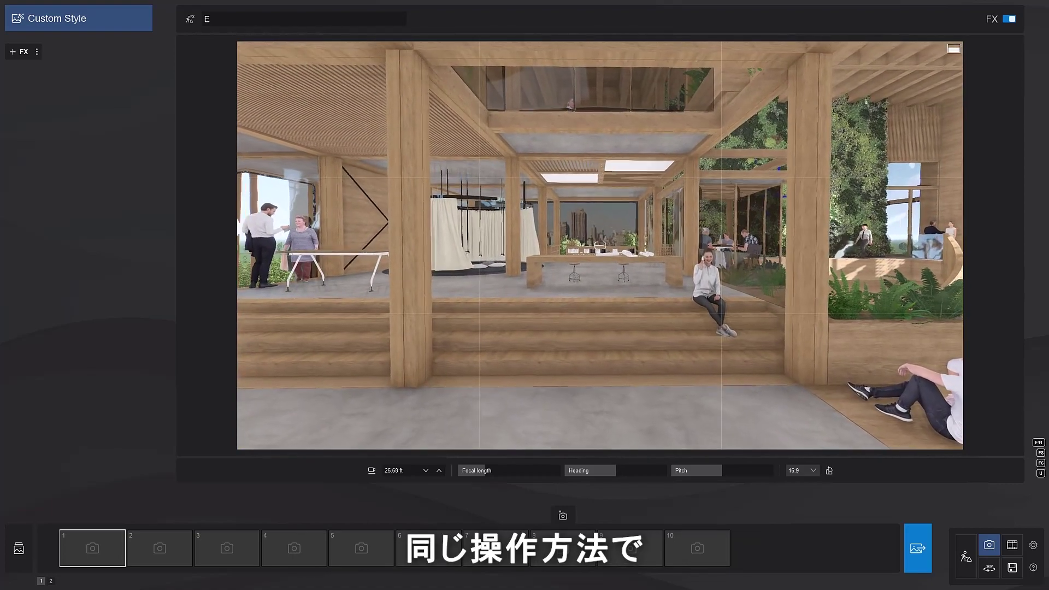
pyautogui.press('d')
pyautogui.press('a')
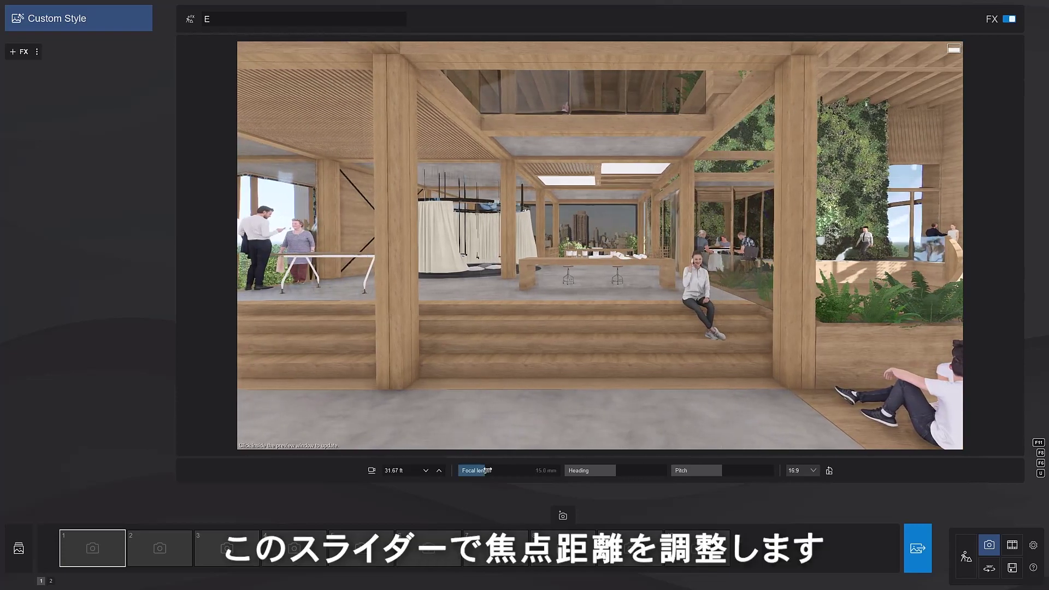
# Set the photo camera's focal length to 20 mm and adjust its heading and pitch.
pyautogui.moveTo(487, 470); pyautogui.dragTo(483, 470)
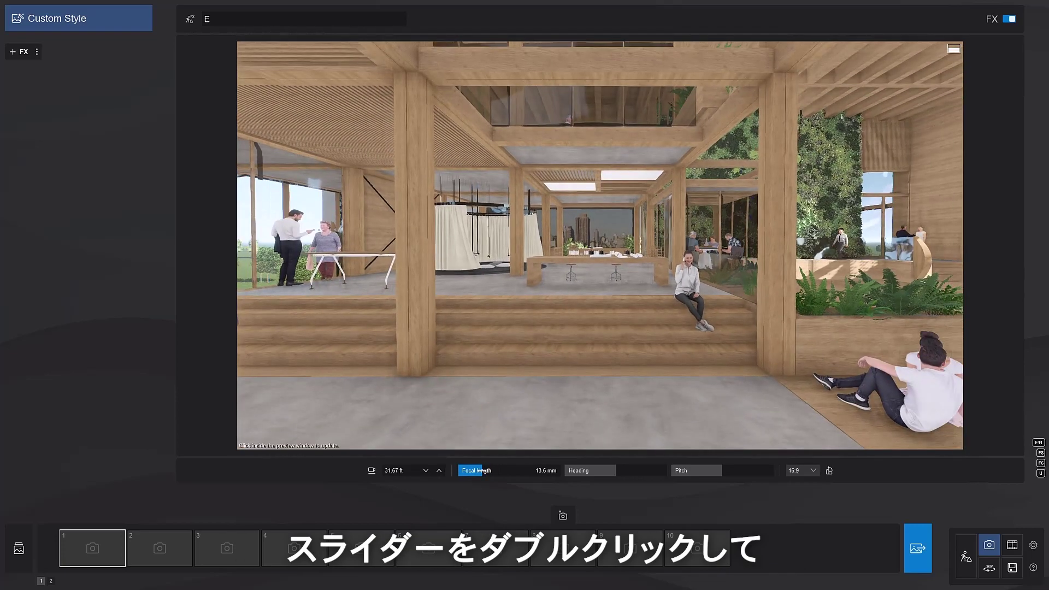
pyautogui.doubleClick(547, 470)
pyautogui.write('5')
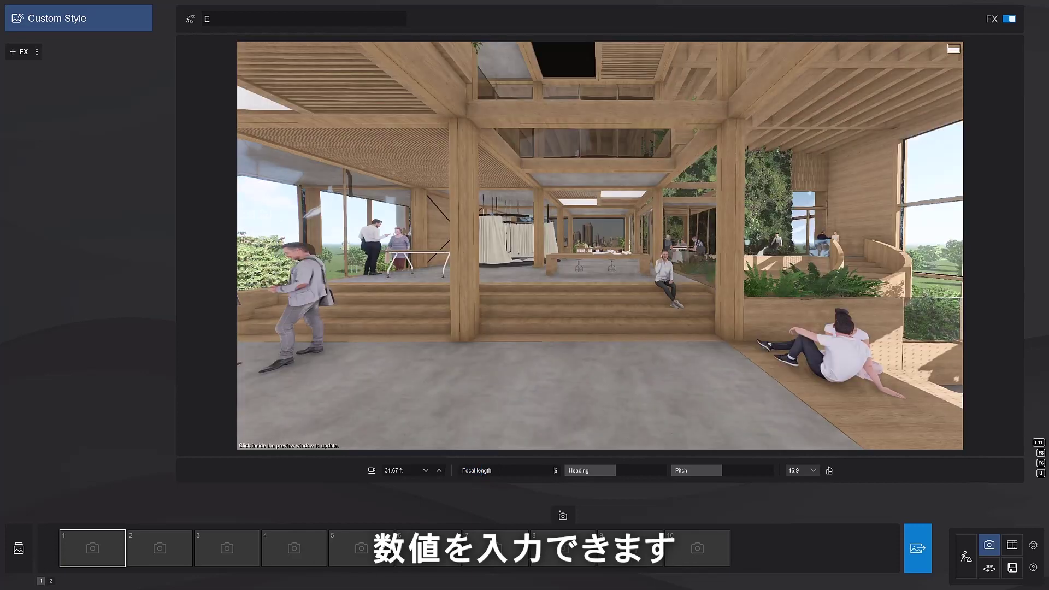
pyautogui.write('20')
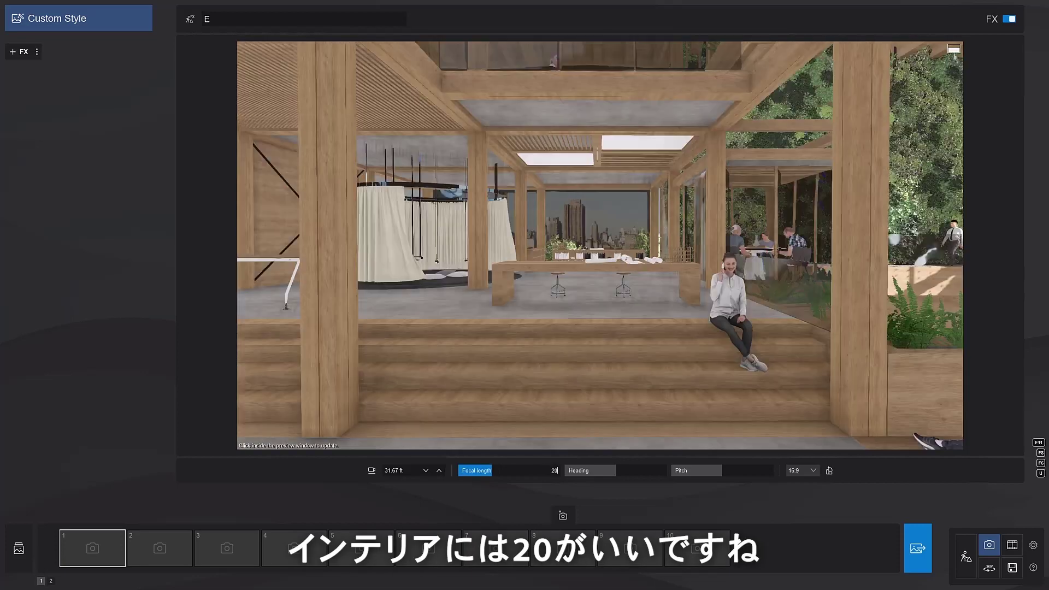
pyautogui.moveTo(569, 473); pyautogui.dragTo(613, 470)
pyautogui.moveTo(688, 470); pyautogui.dragTo(710, 470)
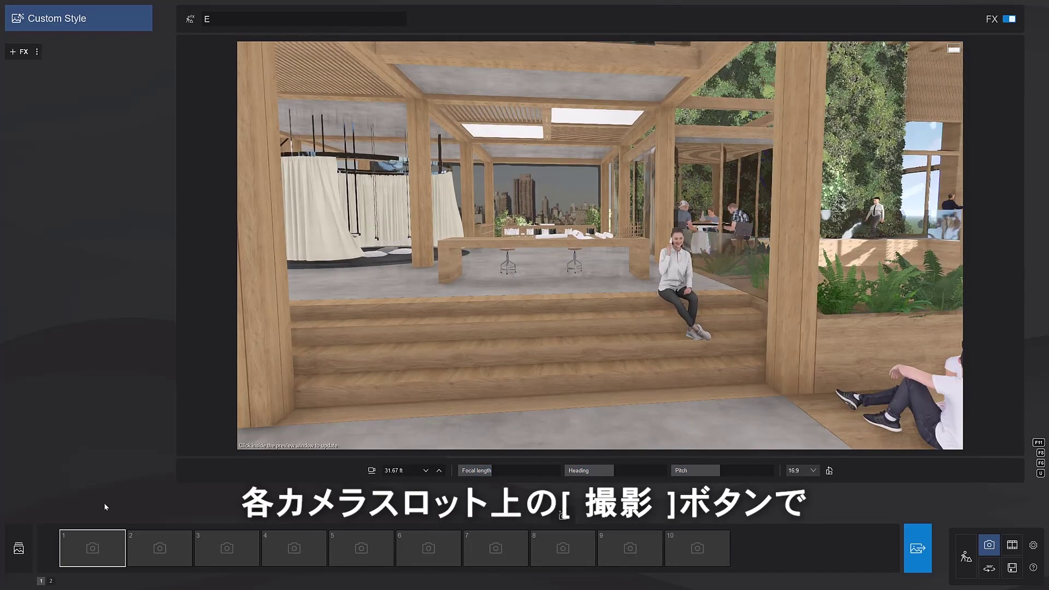
# Store three interior views in photo slots 1 to 3: the wooden steps, a closeup and a view from above.
pyautogui.moveTo(103, 545)
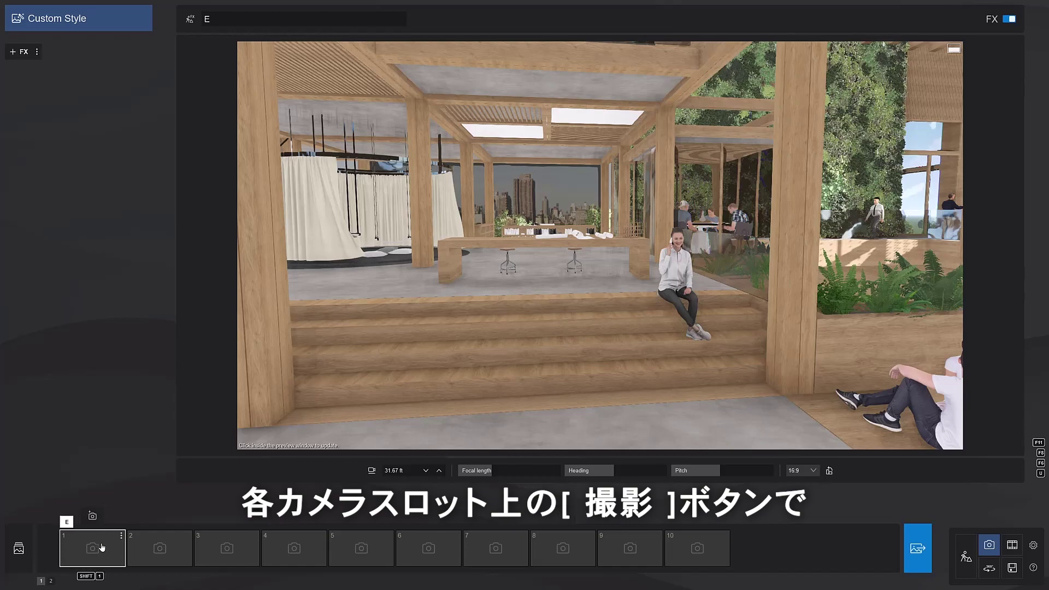
pyautogui.click(93, 516)
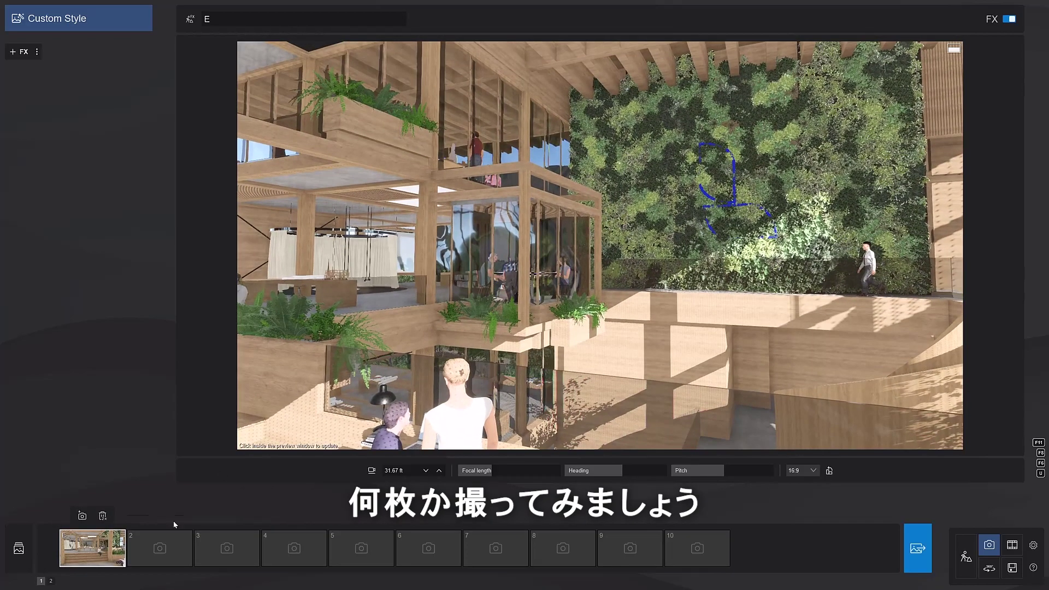
pyautogui.click(149, 516)
pyautogui.click(216, 516)
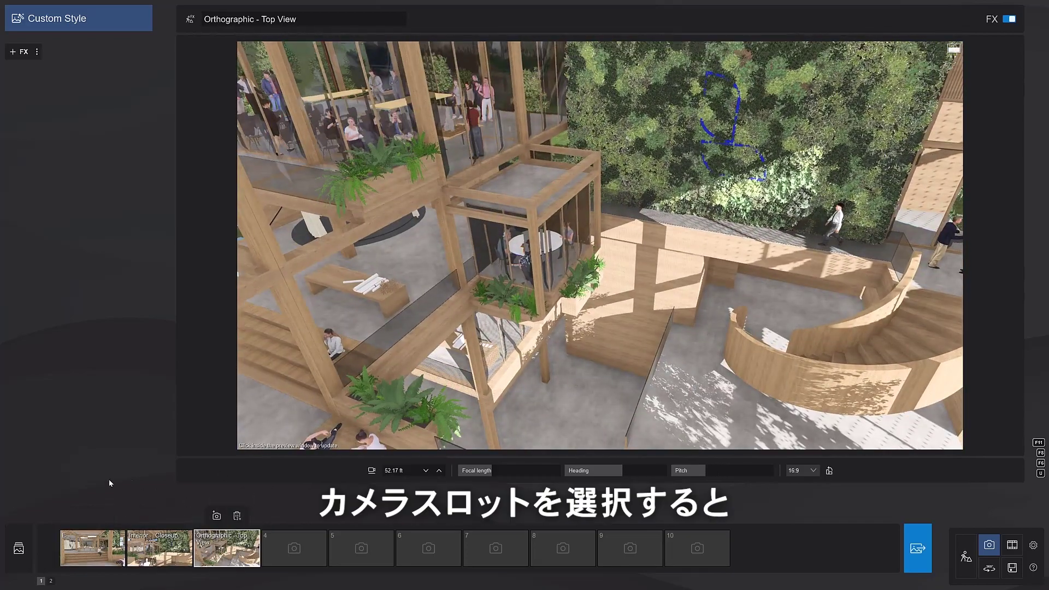
# Recall the stored views in photo slots 1, 2 and 3 one after another.
pyautogui.click(92, 552)
pyautogui.click(159, 553)
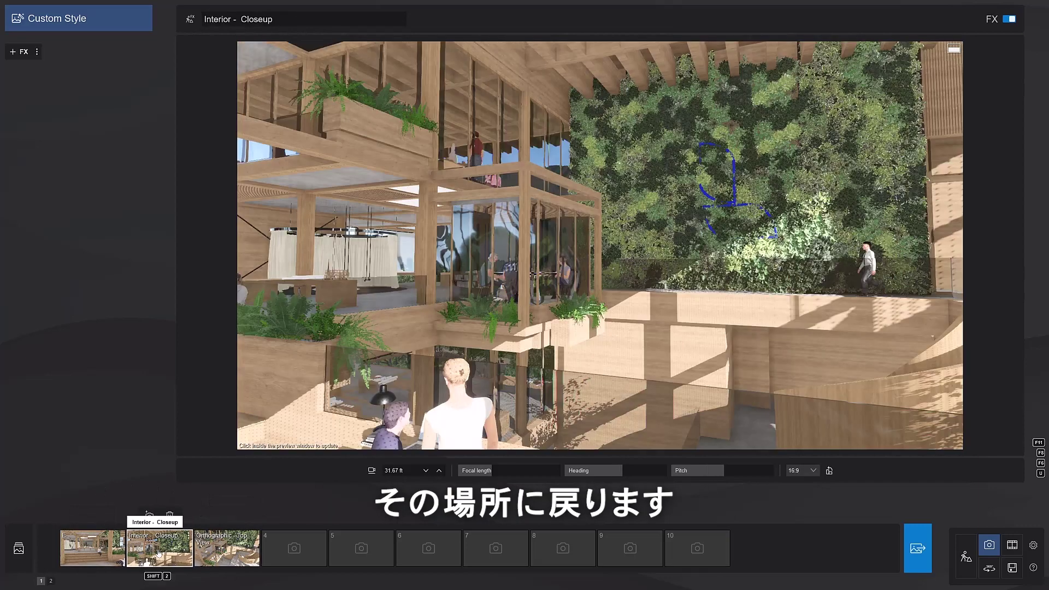
pyautogui.click(224, 551)
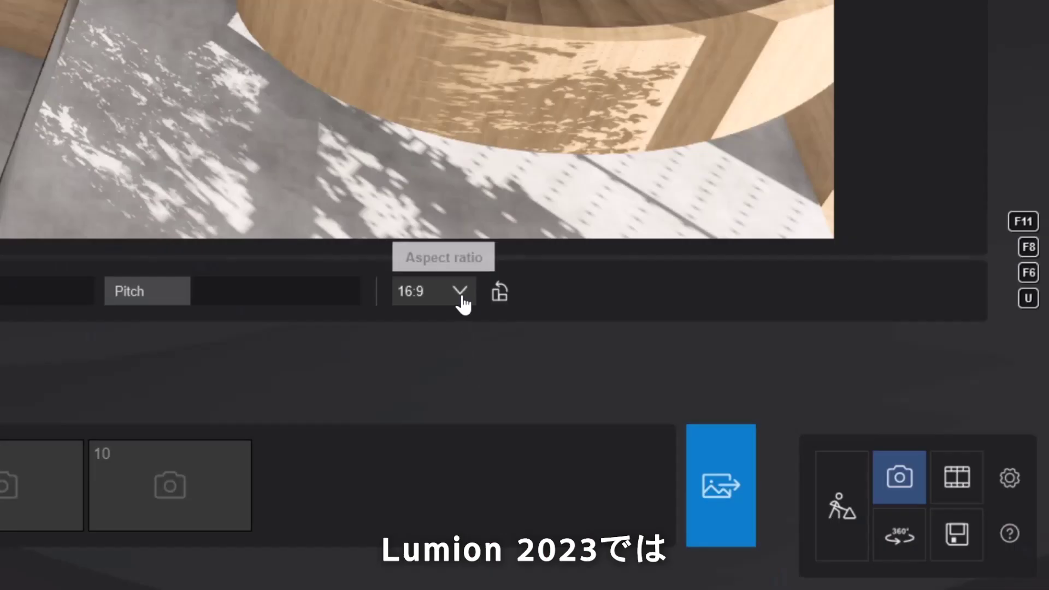
# Review the available aspect ratios and flip the photo's aspect ratio between its two orientations.
pyautogui.click(462, 303)
pyautogui.scroll(-1, 471, 355)
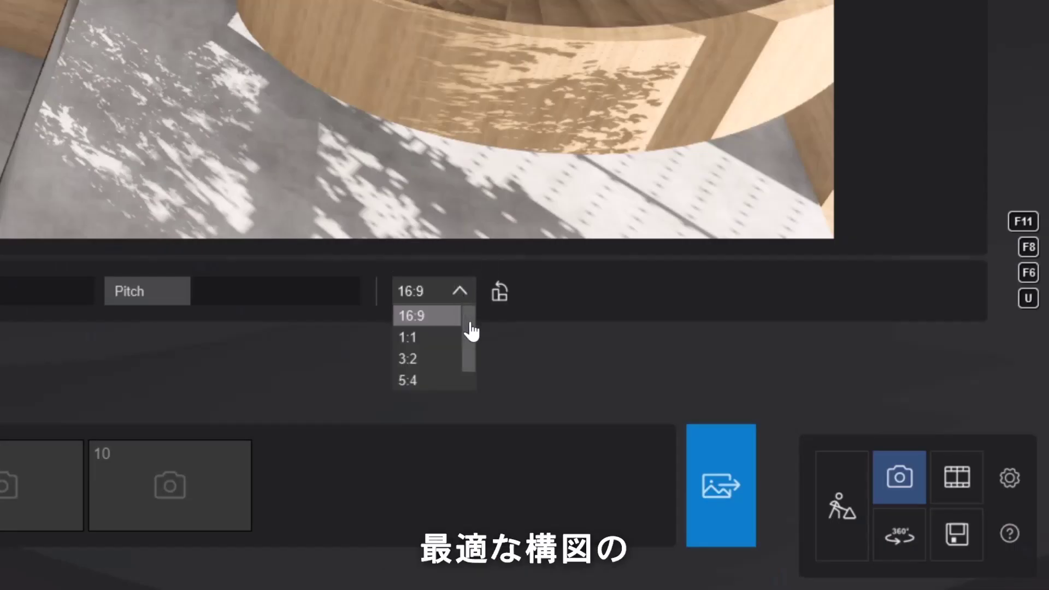
pyautogui.scroll(1, 472, 336)
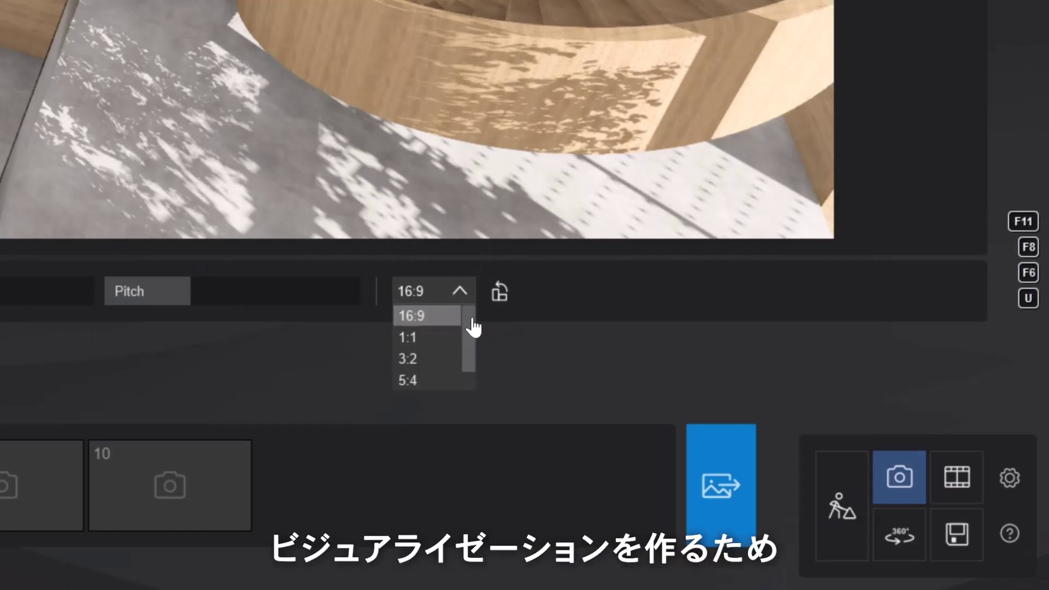
pyautogui.click(541, 327)
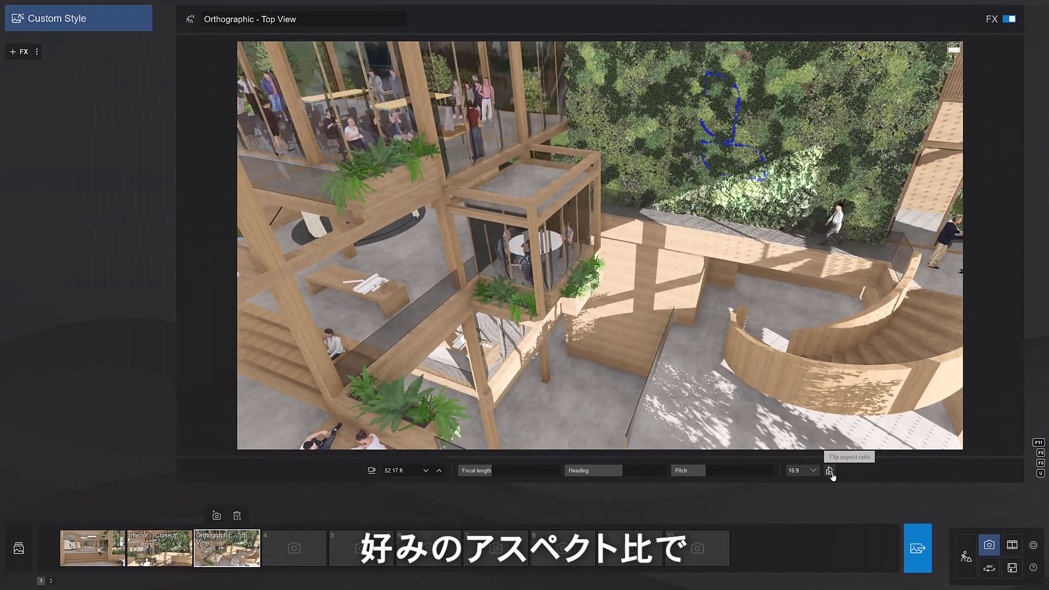
pyautogui.click(499, 292)
pyautogui.click(829, 471)
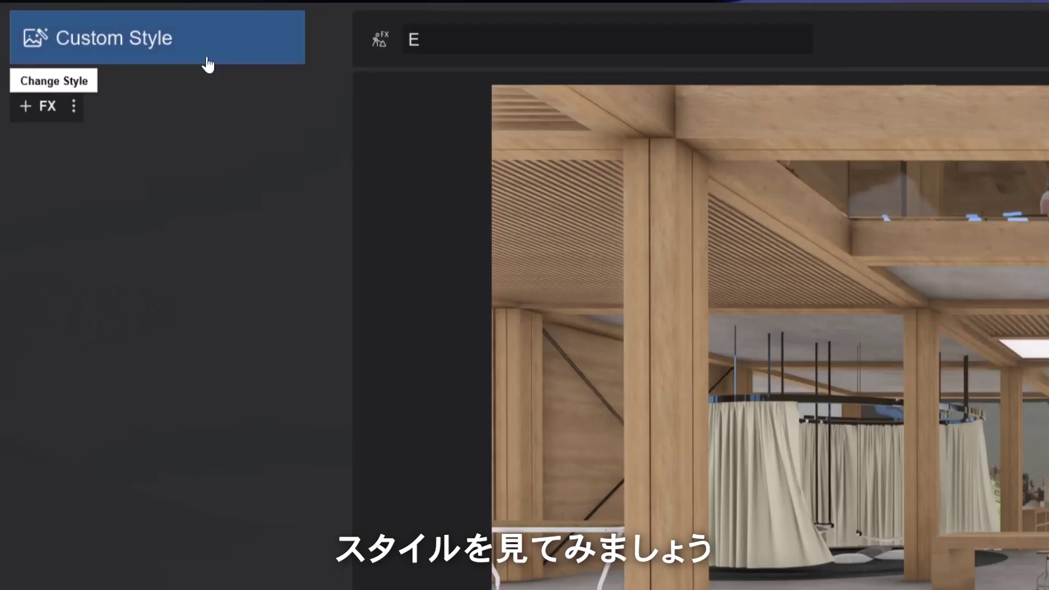
# Try the Realistic style on the wooden steps photo and return to Custom Style.
pyautogui.click(207, 65)
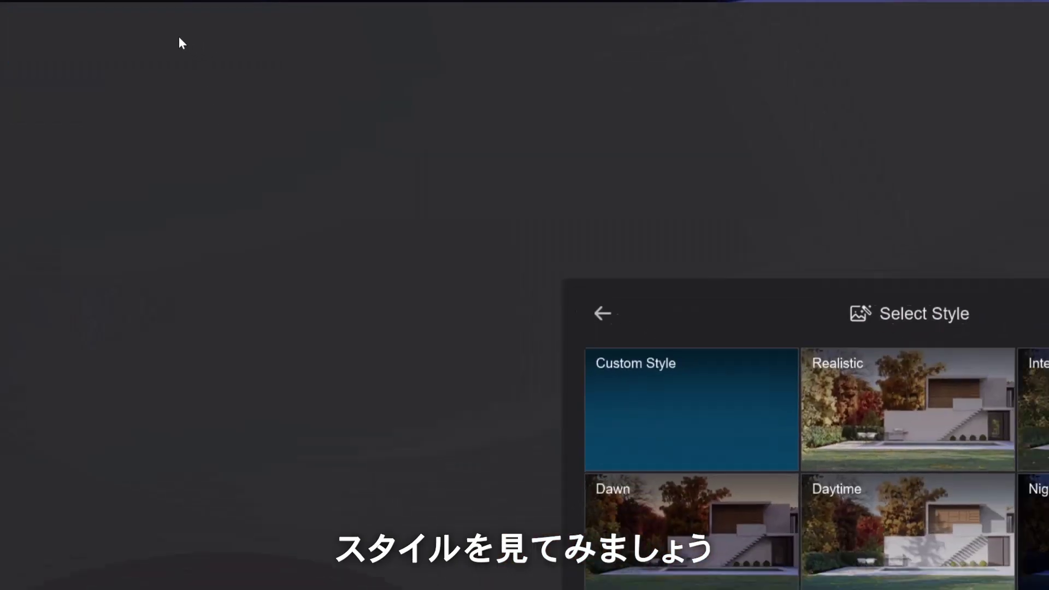
pyautogui.click(524, 237)
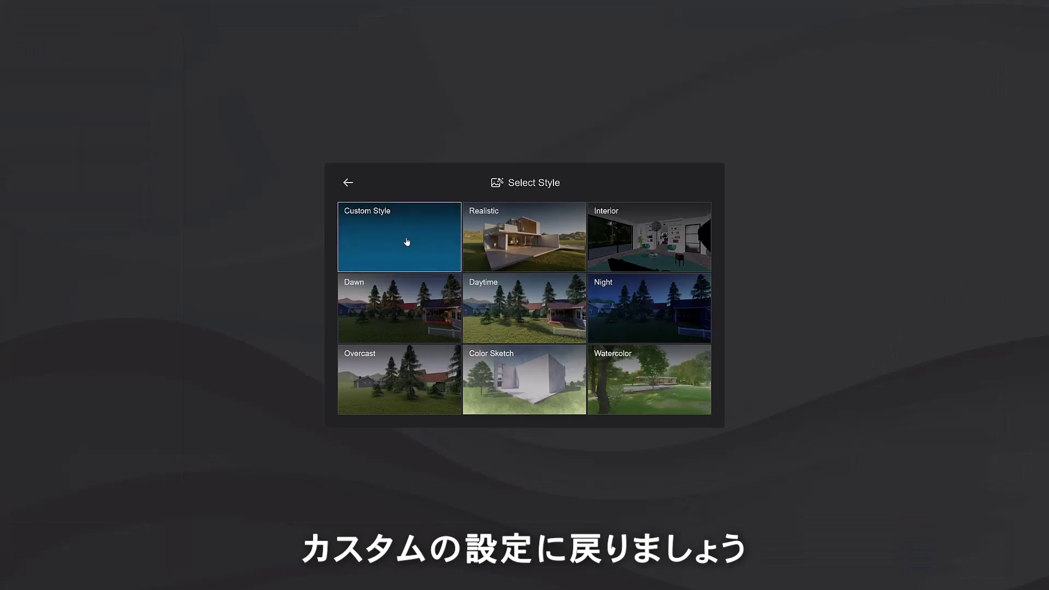
pyautogui.click(407, 242)
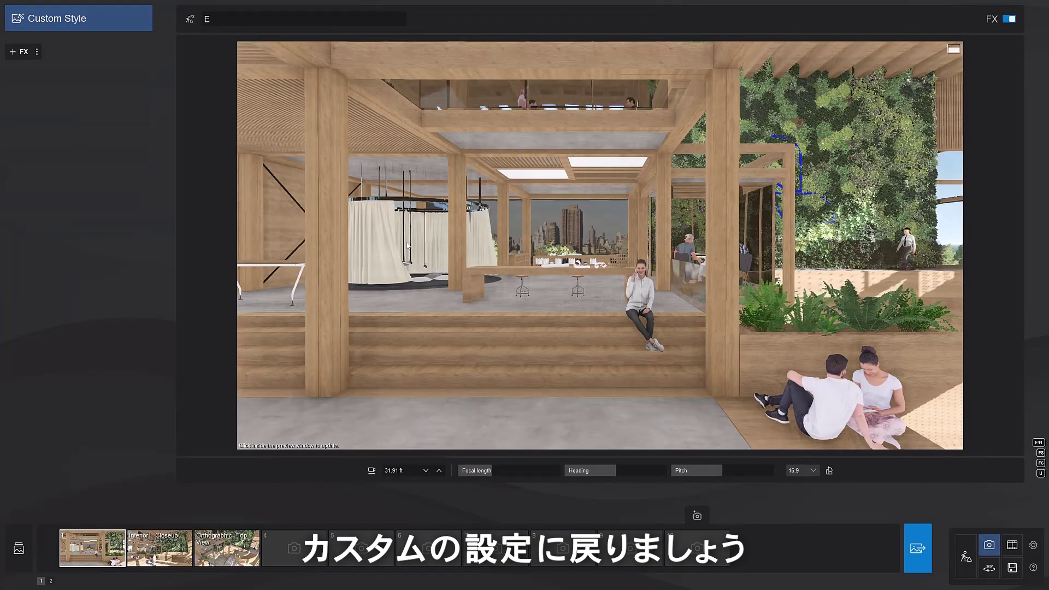
# Examine the available photo effects category by category, from Featured through Architectural, Sky/Weather, Animation and Enhancements to the utilities.
pyautogui.click(19, 54)
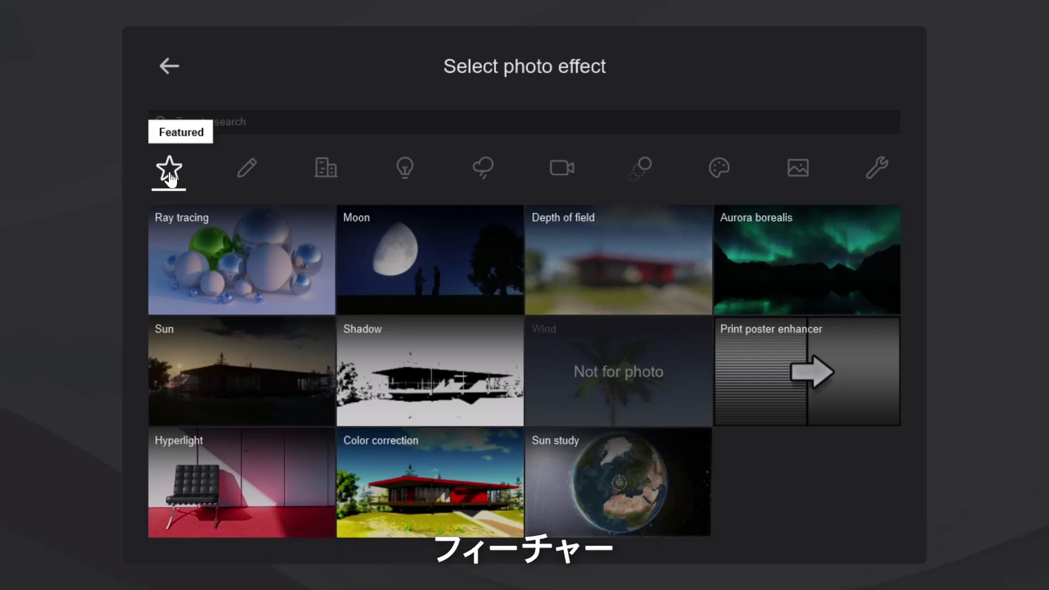
pyautogui.click(243, 173)
pyautogui.click(326, 177)
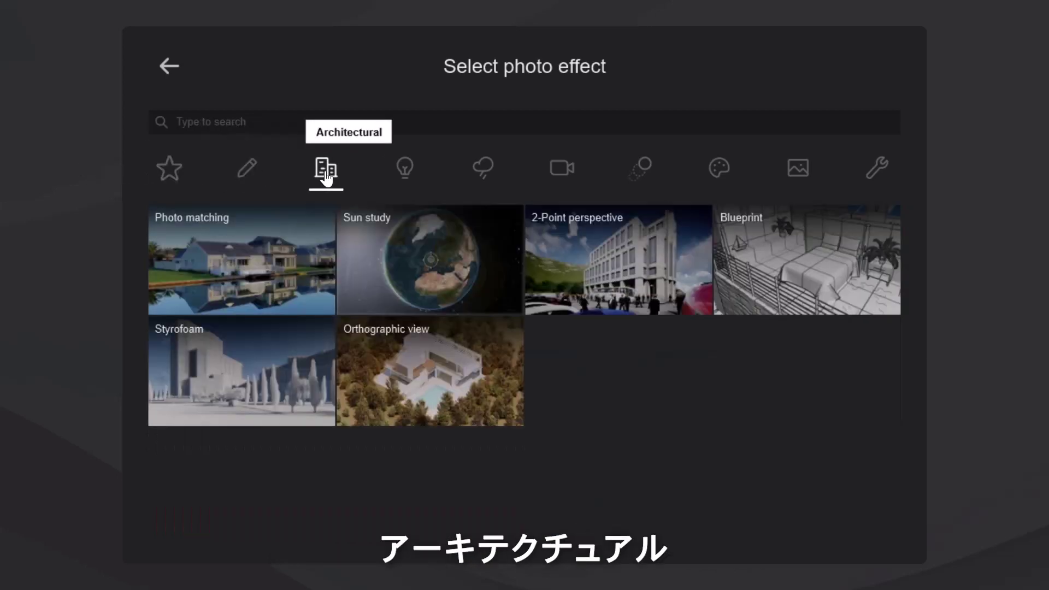
pyautogui.click(405, 175)
pyautogui.click(483, 180)
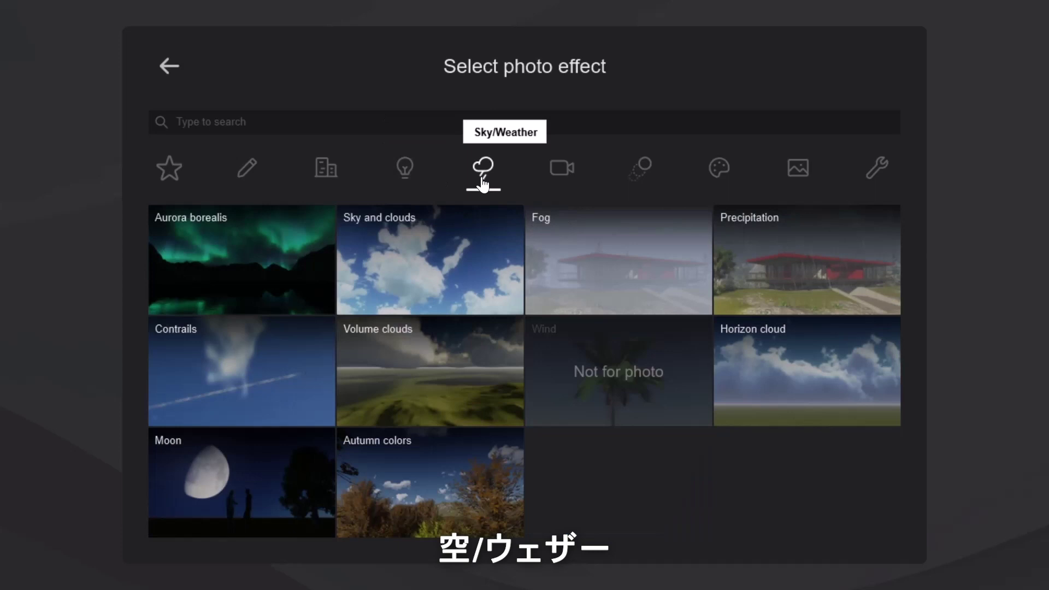
pyautogui.click(563, 181)
pyautogui.click(645, 179)
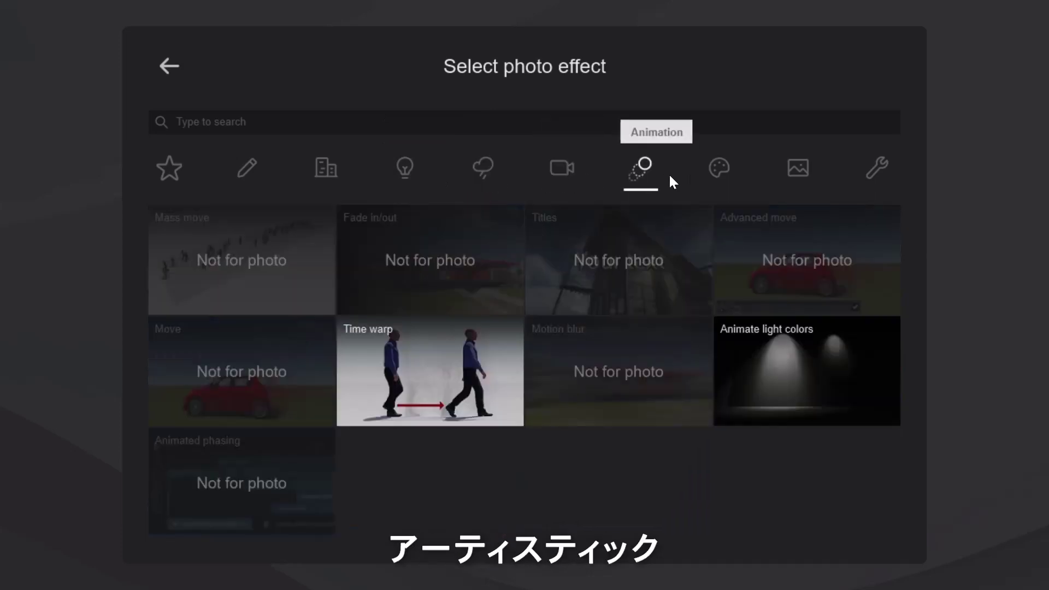
pyautogui.click(721, 180)
pyautogui.click(799, 182)
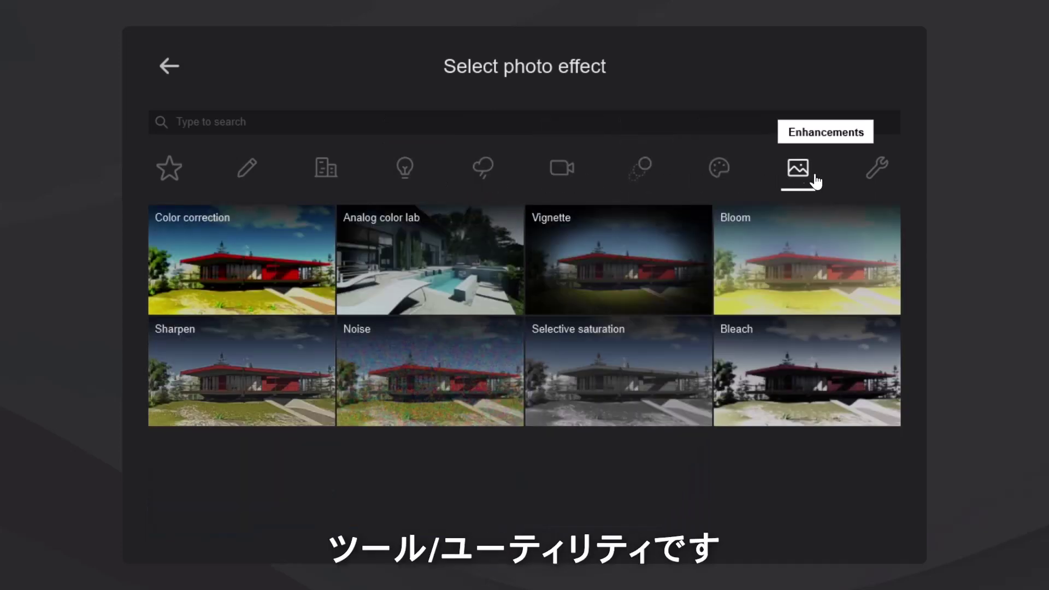
pyautogui.click(868, 180)
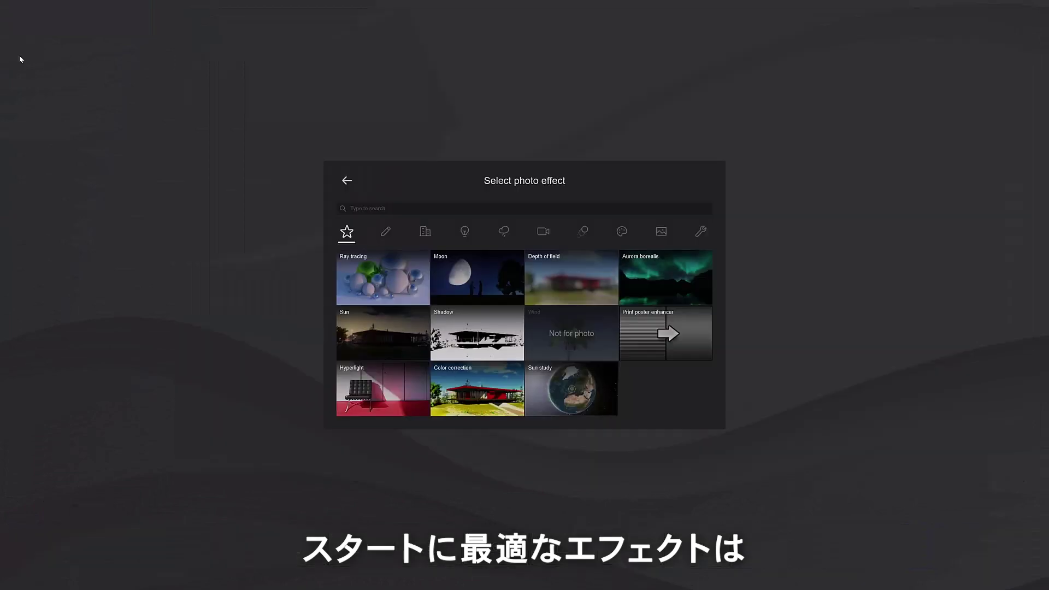
# Add the Real skies effect to the main photo and open its sky selection.
pyautogui.click(465, 233)
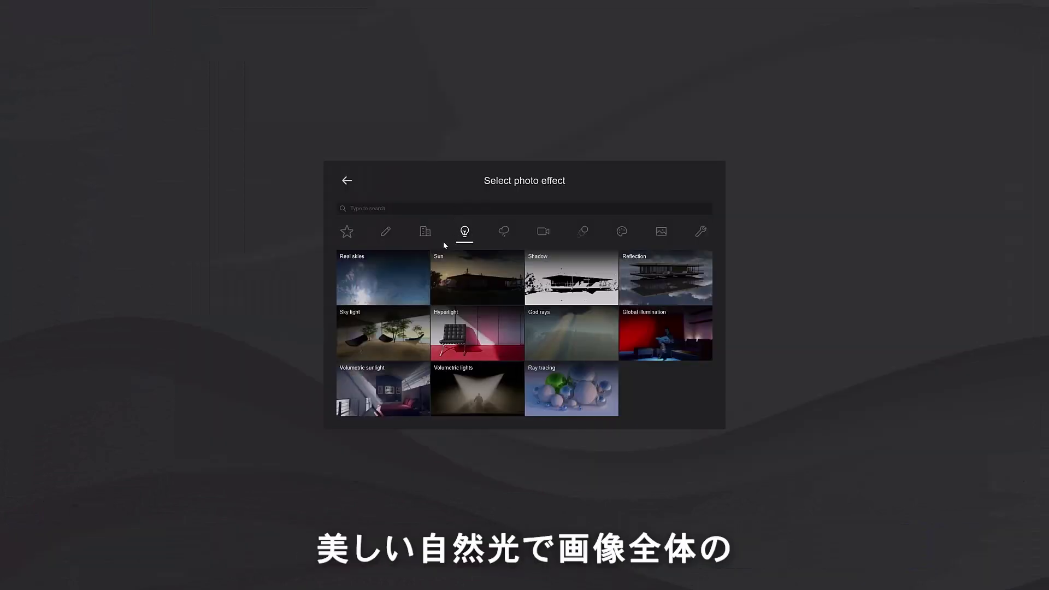
pyautogui.click(384, 280)
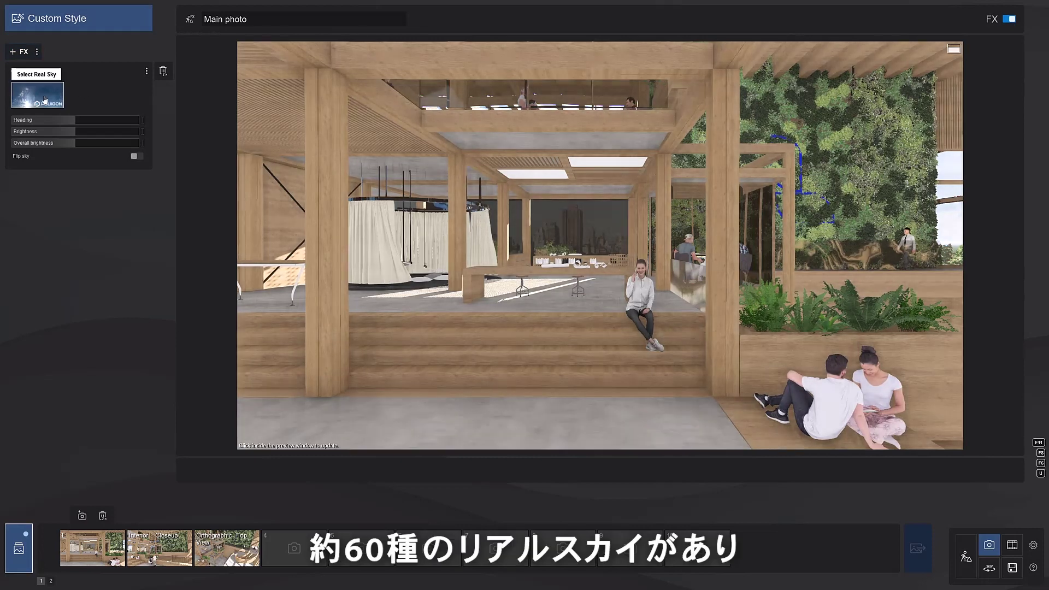
pyautogui.click(37, 94)
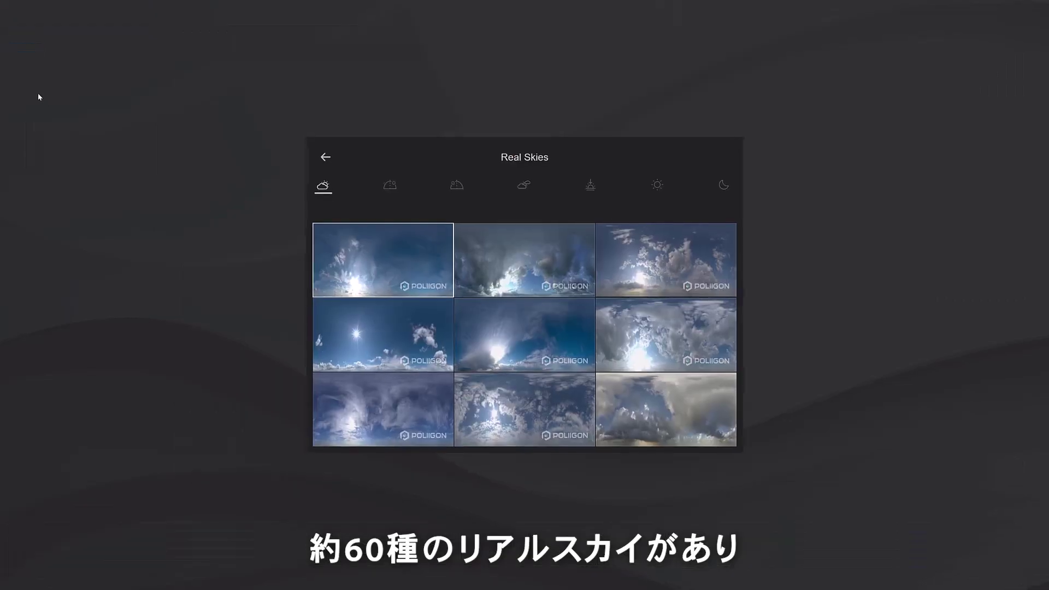
# Examine the real sky categories one by one, from the night skies back through Sunset to Cloudy.
pyautogui.click(844, 121)
pyautogui.click(737, 120)
pyautogui.click(631, 120)
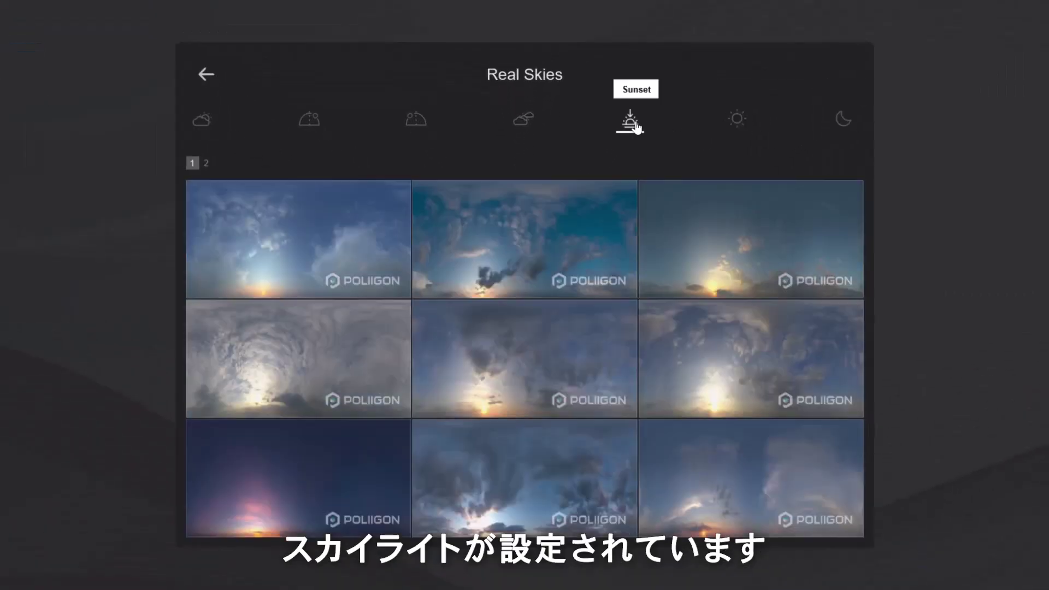
pyautogui.click(523, 121)
pyautogui.click(418, 122)
pyautogui.click(307, 122)
pyautogui.click(207, 125)
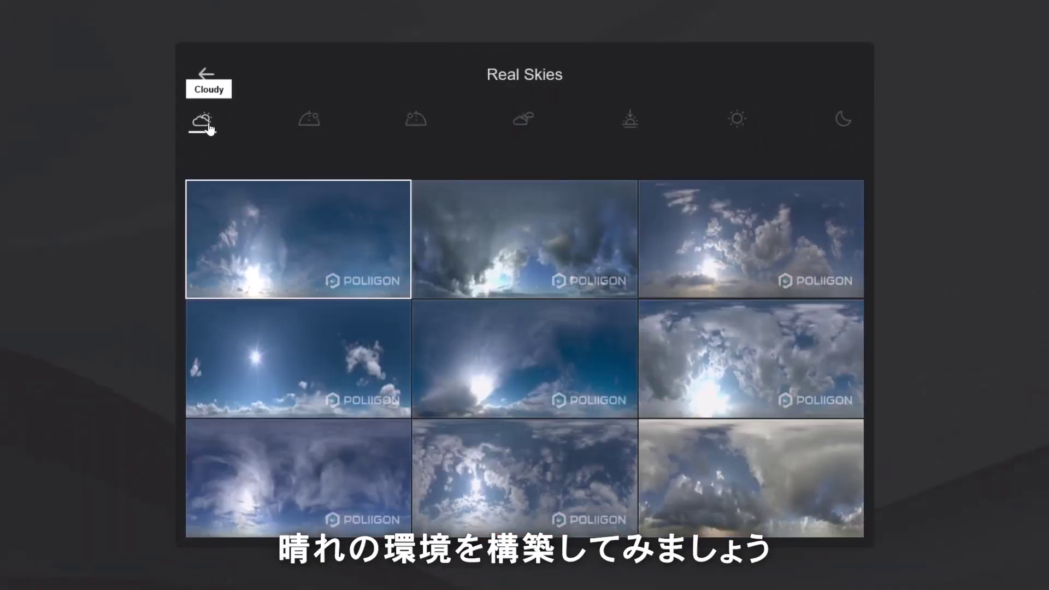
# Choose the first Cloudy sky and set its heading to about 69.1° so sunlight falls across the wooden steps.
pyautogui.click(218, 197)
pyautogui.moveTo(82, 120); pyautogui.dragTo(108, 126)
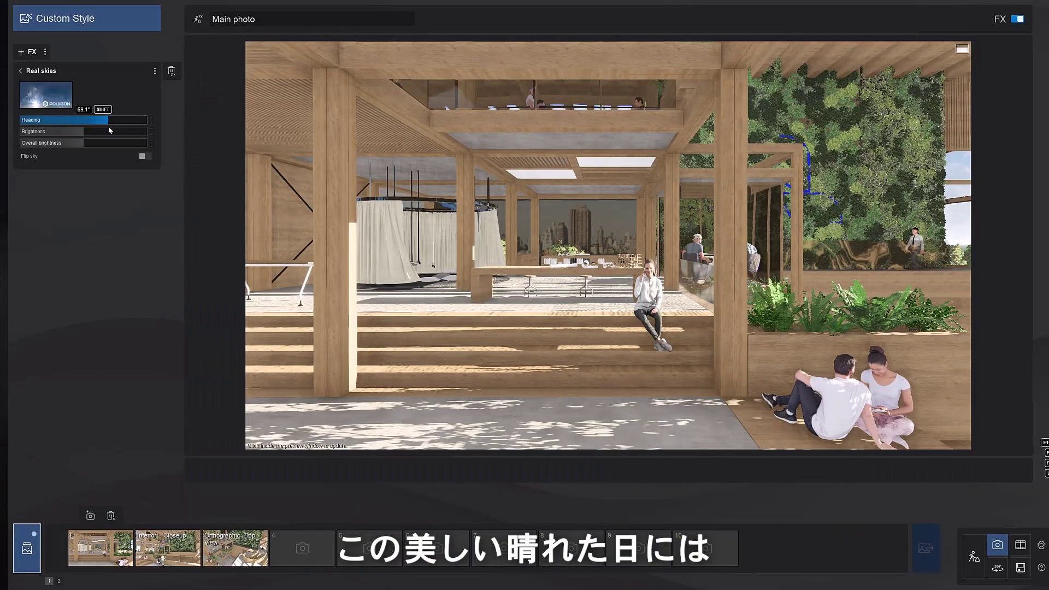
# Add the Shadow effect to the main photo and turn on fine detail shadows.
pyautogui.click(31, 52)
pyautogui.click(572, 283)
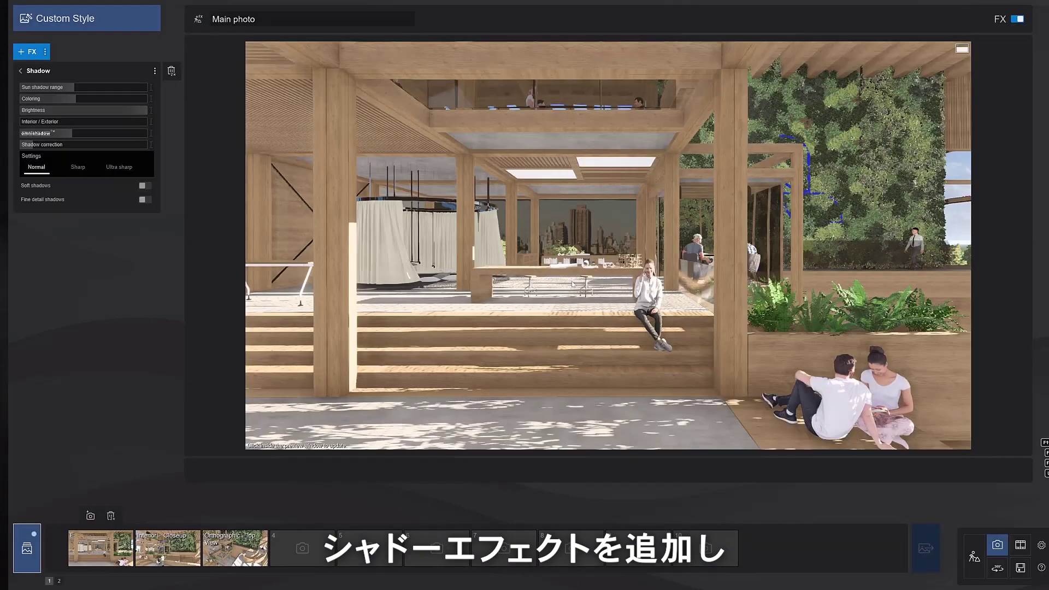
pyautogui.click(145, 201)
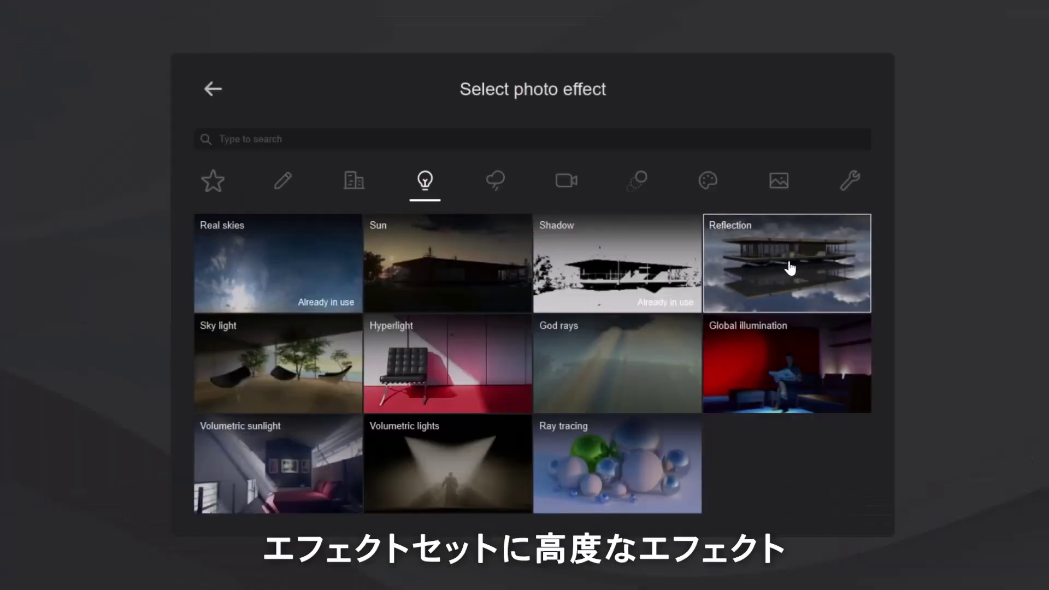
# Add the Reflection effect to the main photo and enable Speedray.
pyautogui.click(790, 268)
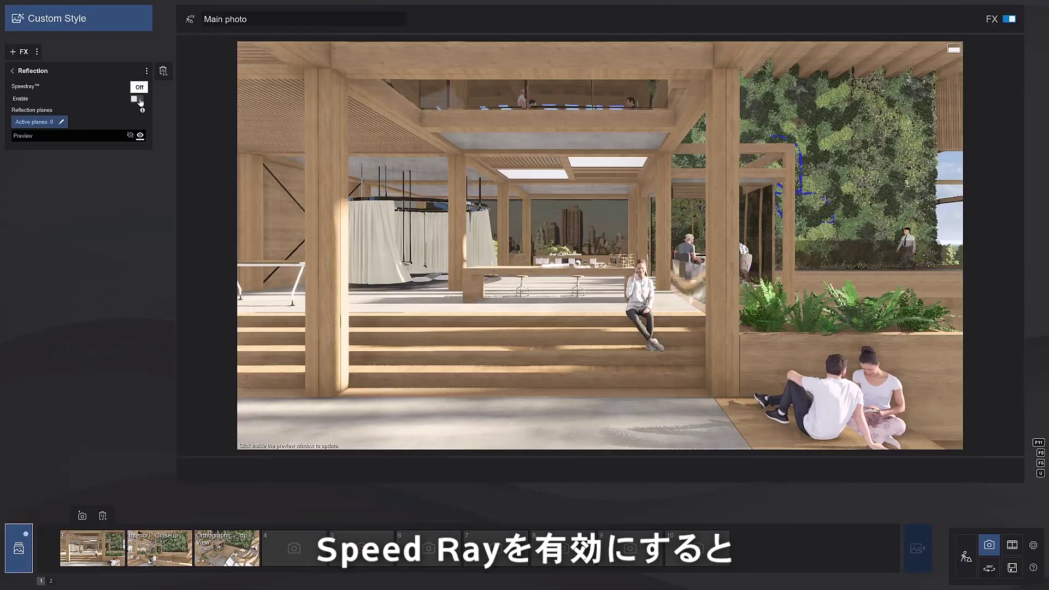
pyautogui.click(137, 100)
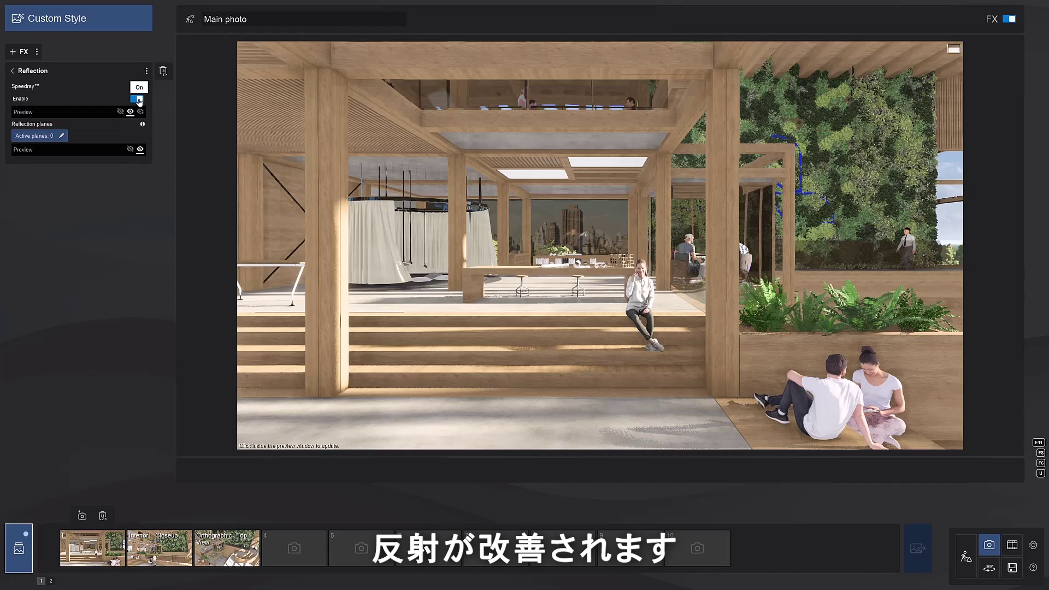
# Add one reflection plane on the raised concrete floor above the wooden steps.
pyautogui.click(51, 138)
pyautogui.click(126, 559)
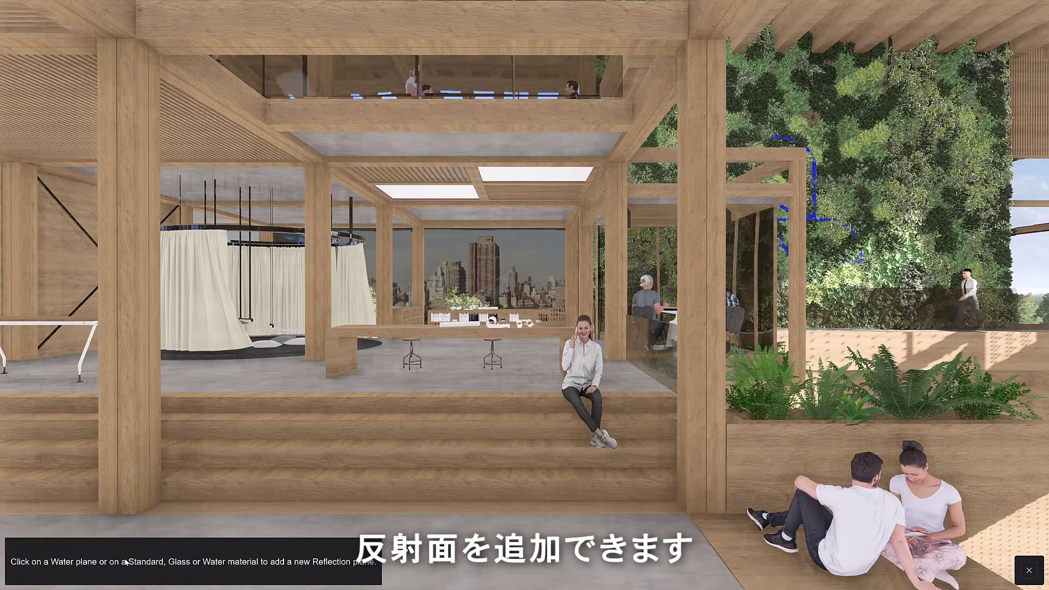
pyautogui.click(475, 376)
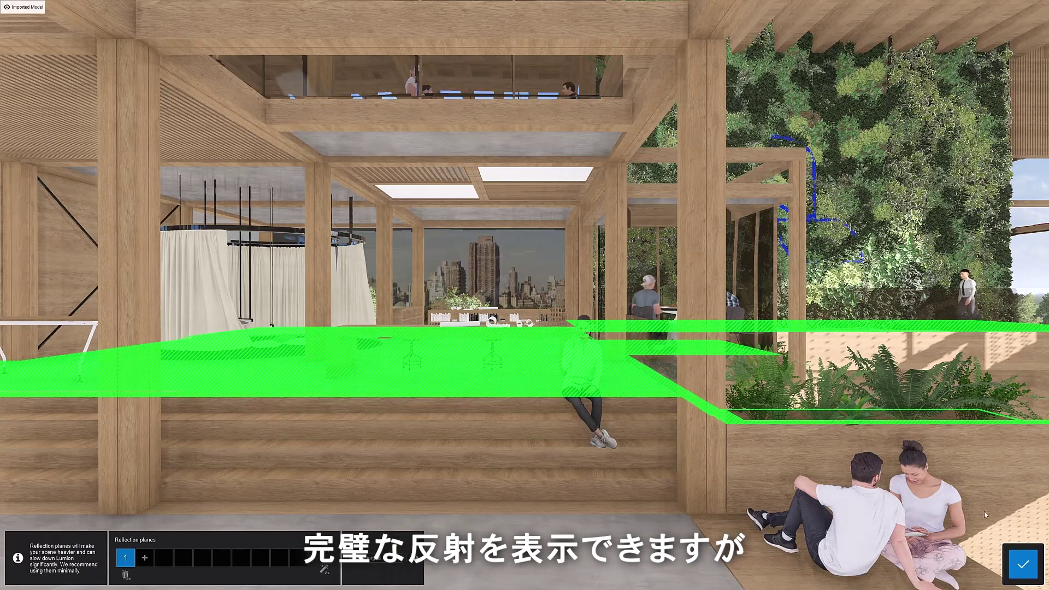
pyautogui.click(1023, 570)
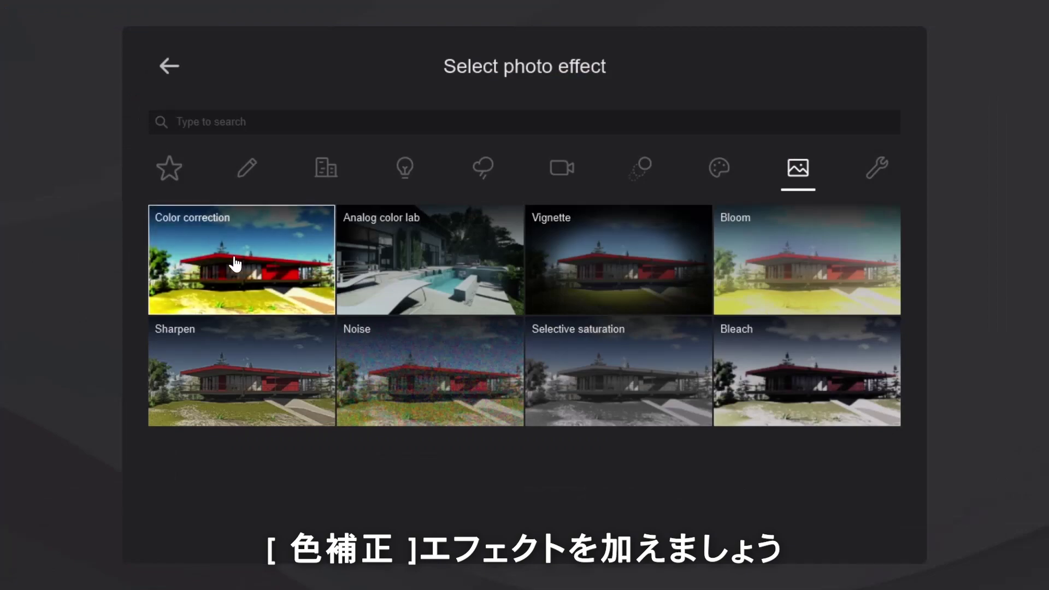
# Add the Color correction effect and lower the photo's exposure slightly.
pyautogui.click(235, 264)
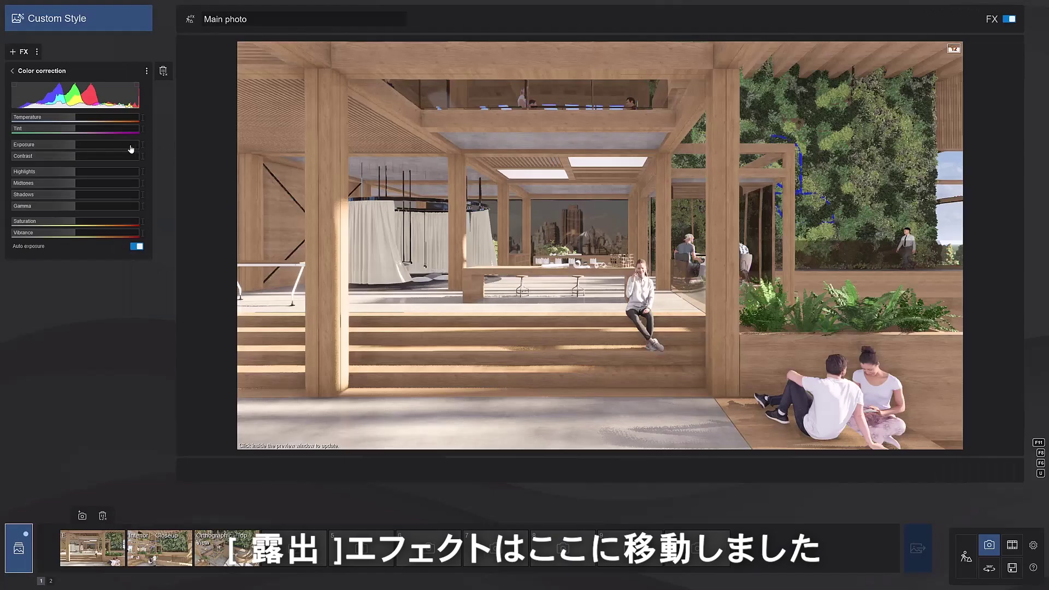
pyautogui.moveTo(79, 147); pyautogui.dragTo(69, 148)
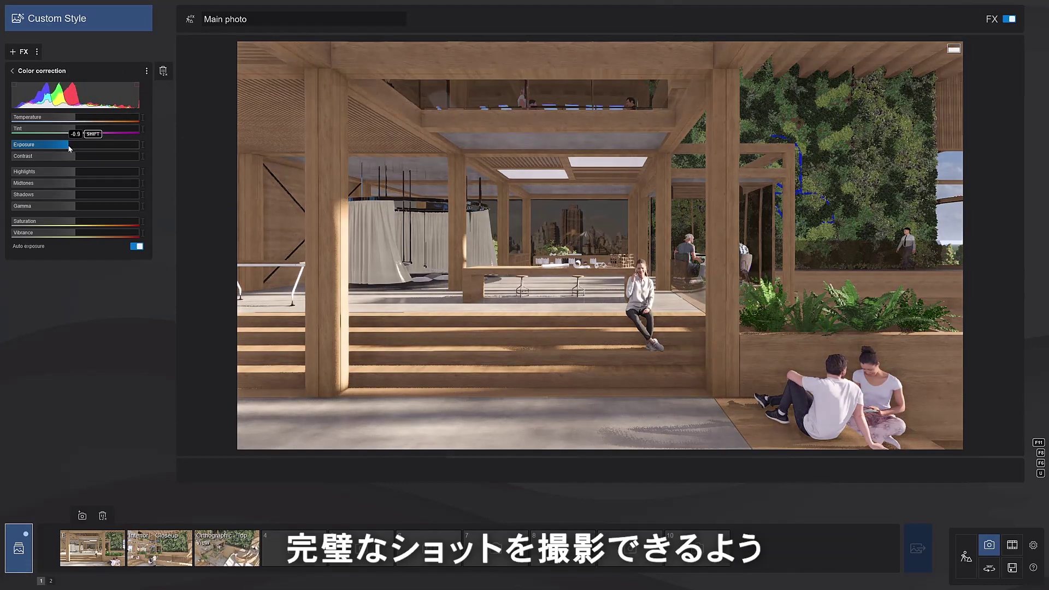
# Add the Depth of field effect, fine-tune its foreground/background balance and reduce the blur amount to roughly mid-range.
pyautogui.click(558, 249)
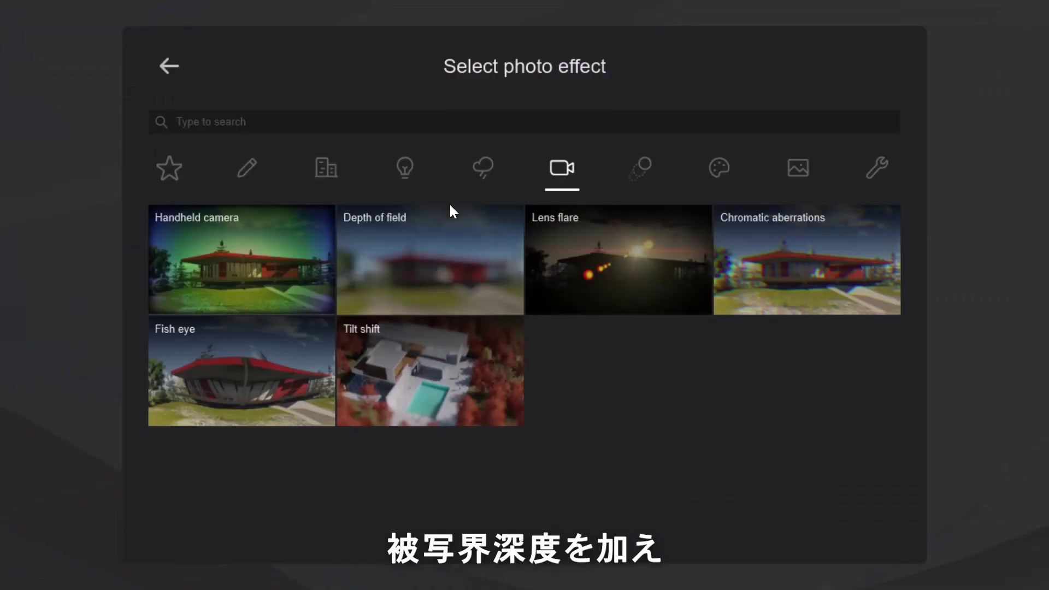
pyautogui.click(447, 270)
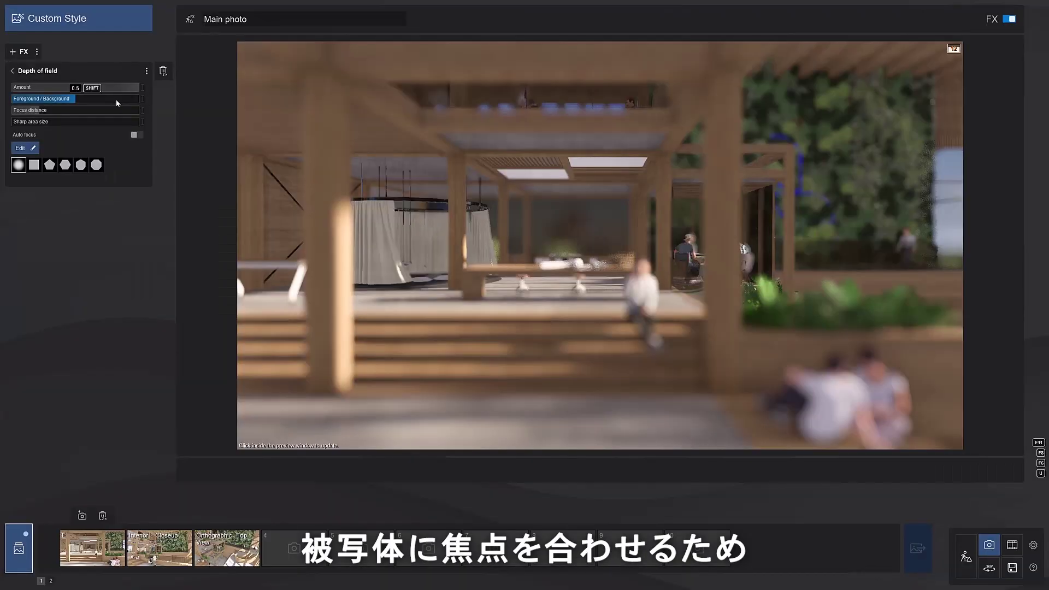
pyautogui.moveTo(82, 99)
pyautogui.mouseDown()
pyautogui.moveTo(144, 106)
pyautogui.moveTo(80, 106)
pyautogui.mouseUp()
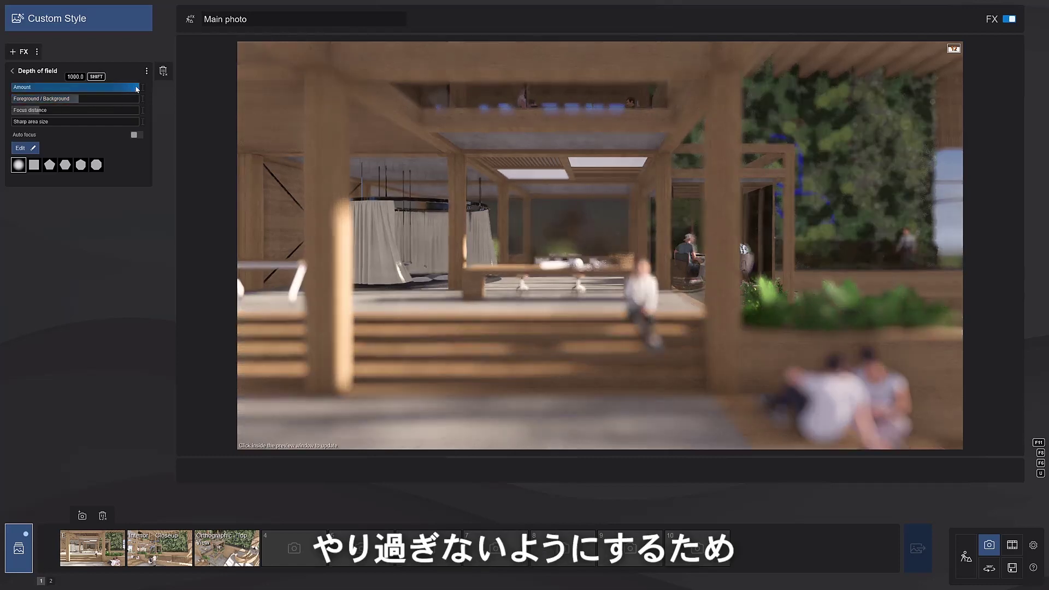
pyautogui.moveTo(137, 89); pyautogui.dragTo(67, 89)
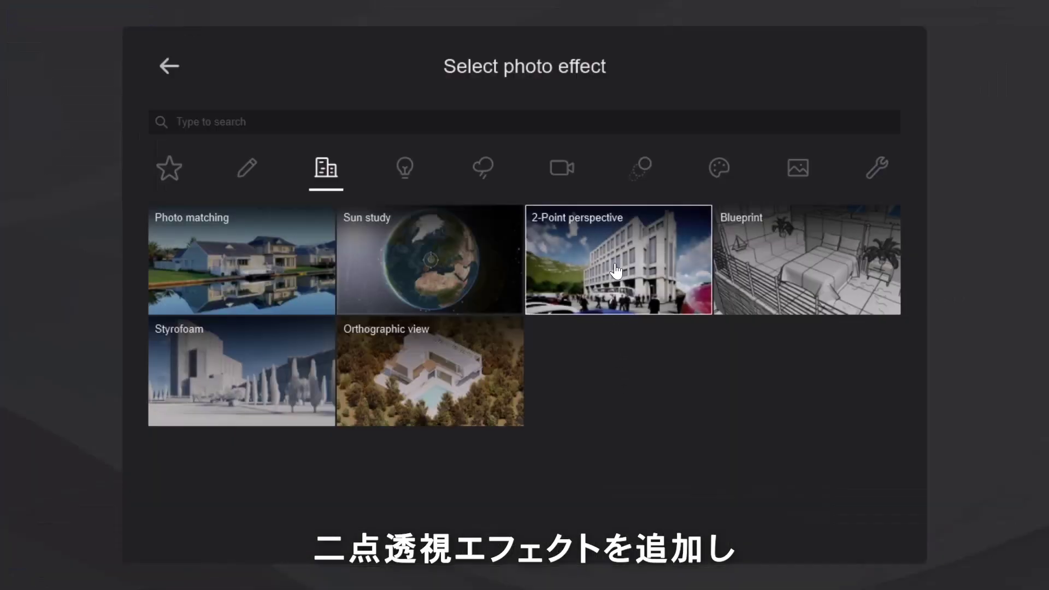
# Add the 2-Point perspective effect and save the photo's effect list as Daytime in the STYLE RENDERS folder.
pyautogui.click(616, 270)
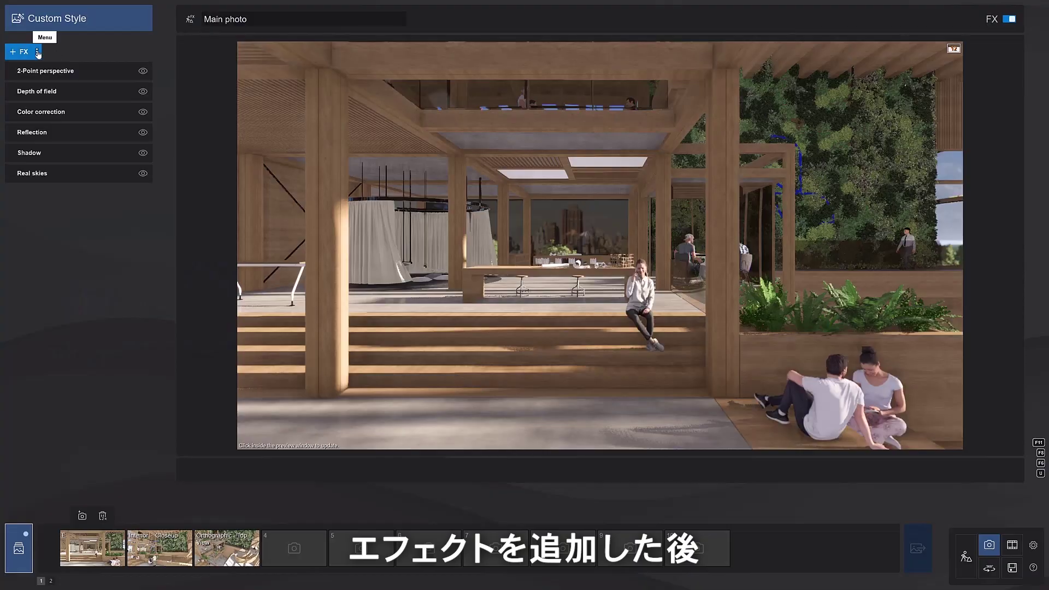
pyautogui.click(38, 53)
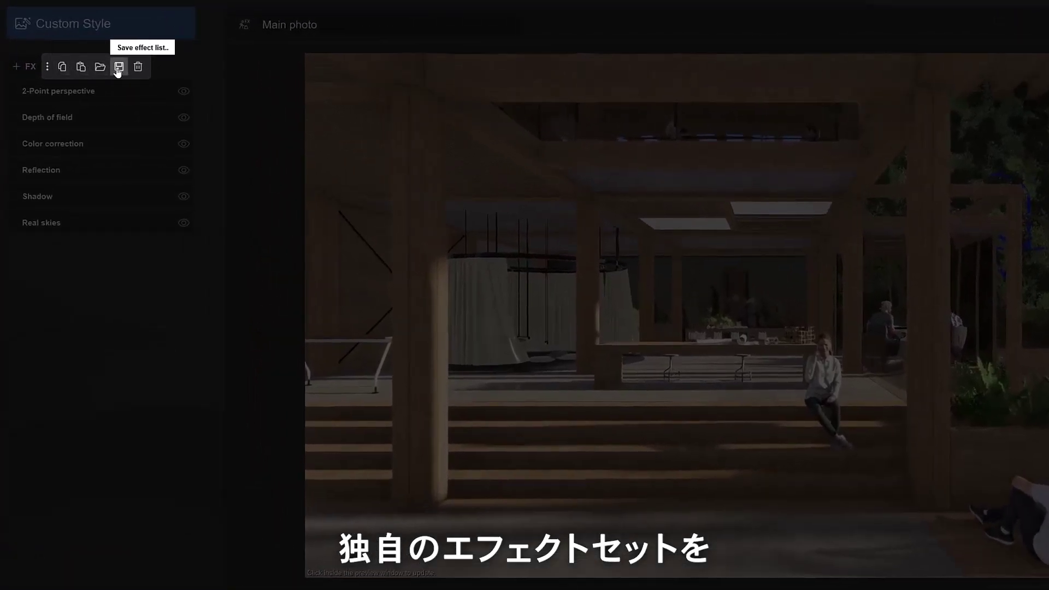
pyautogui.click(118, 68)
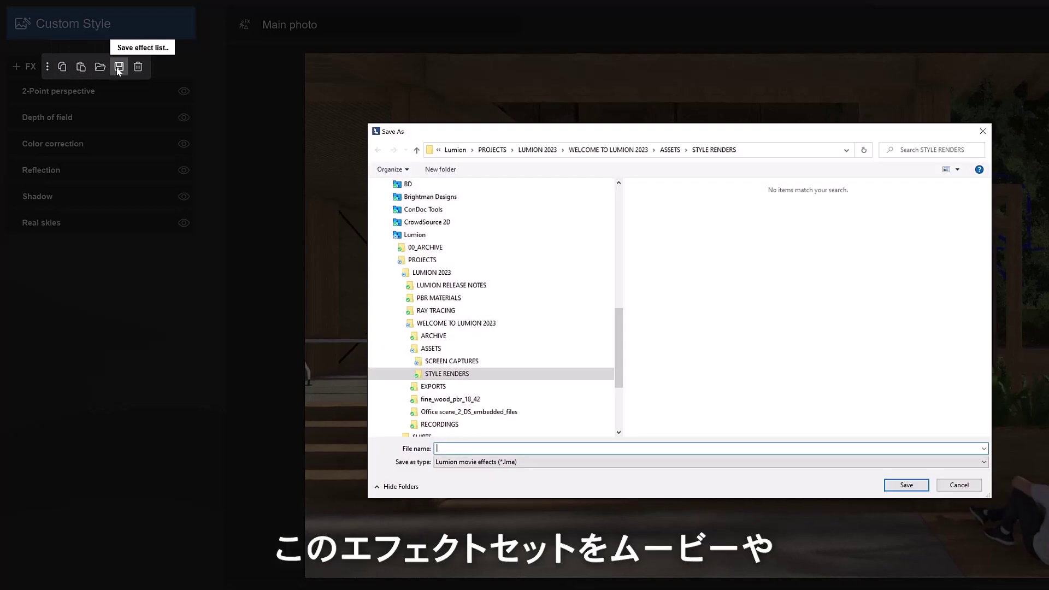
pyautogui.write('Daytime')
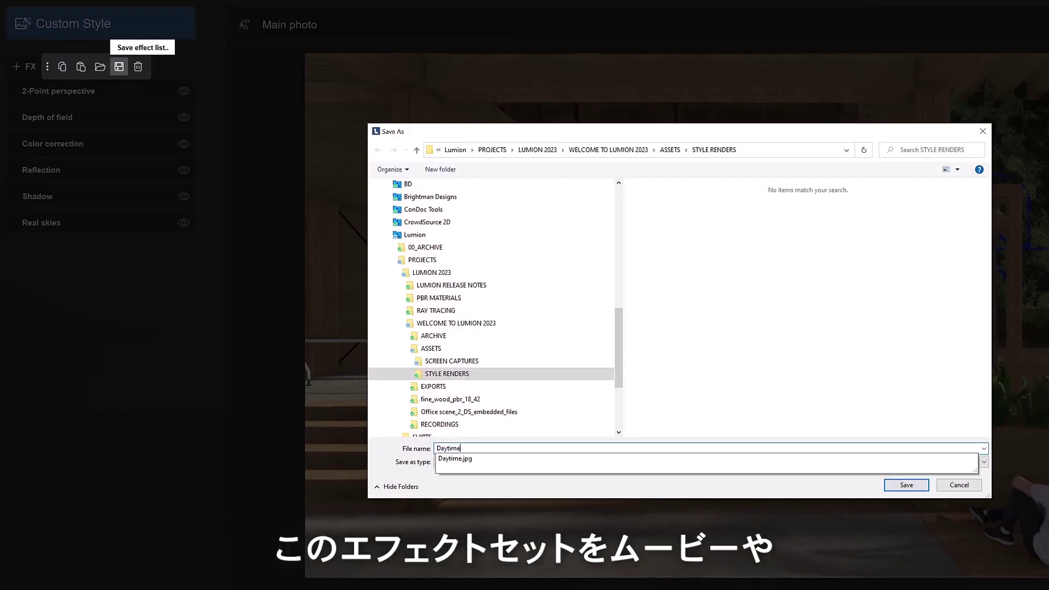
pyautogui.press('Return')
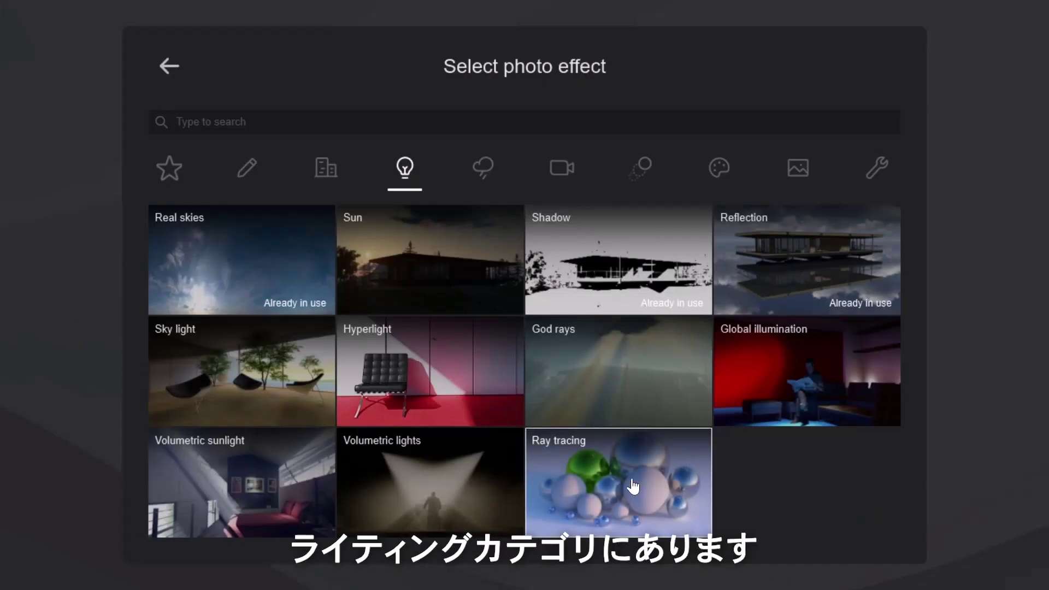
# Add the Ray tracing effect, reduce its number of samples and number of bounces, and return to the effect list.
pyautogui.click(633, 486)
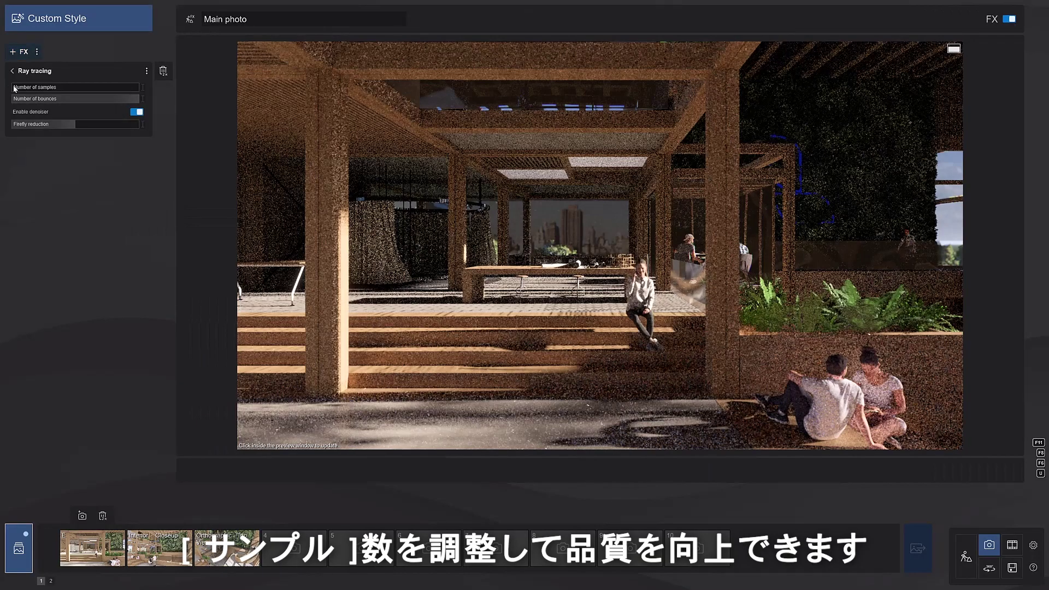
pyautogui.moveTo(36, 88); pyautogui.dragTo(9, 90)
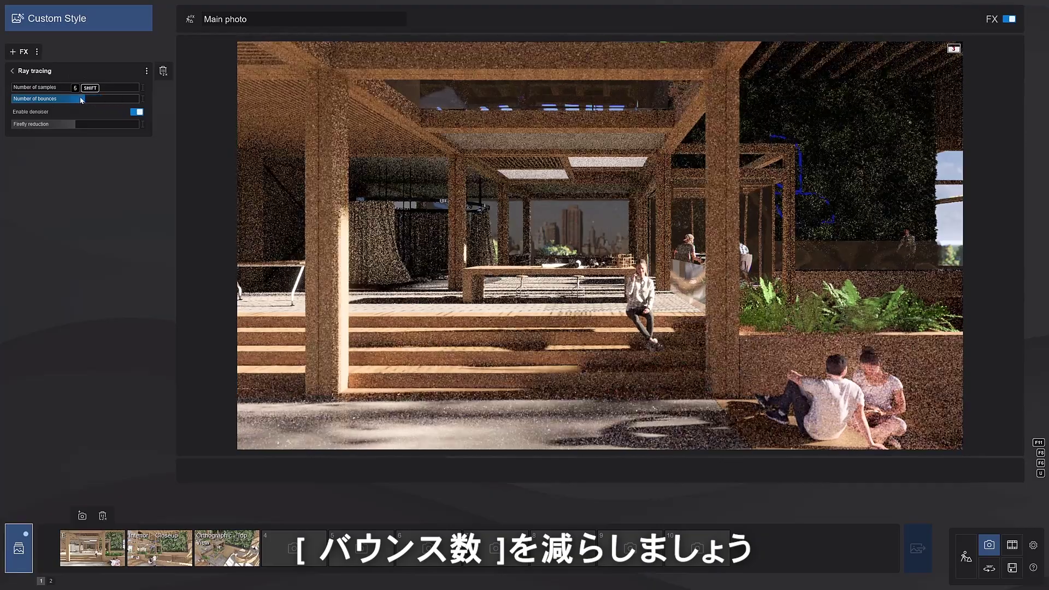
pyautogui.moveTo(82, 100); pyautogui.dragTo(72, 100)
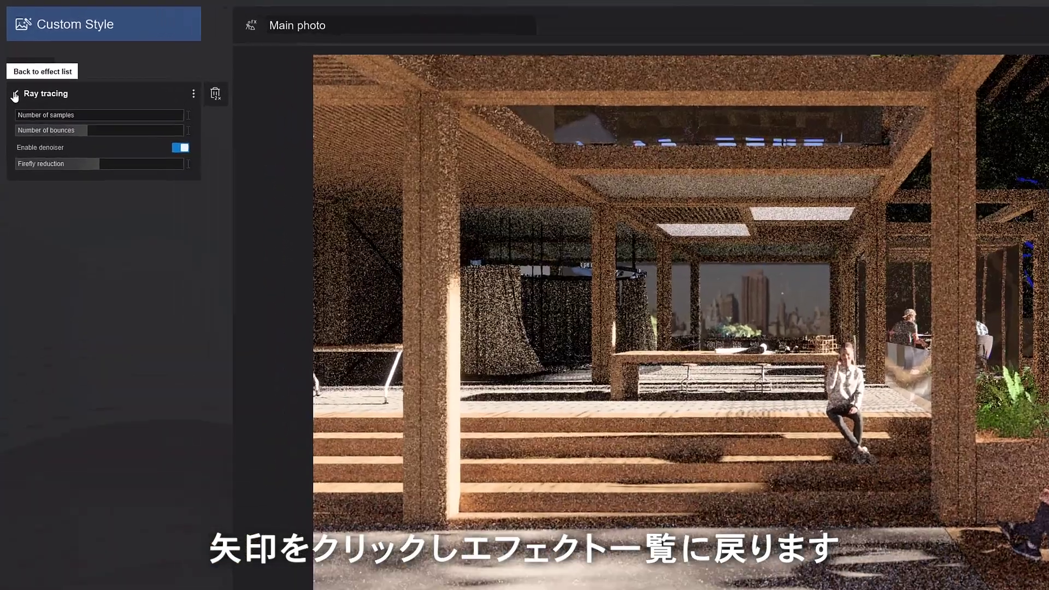
pyautogui.click(11, 73)
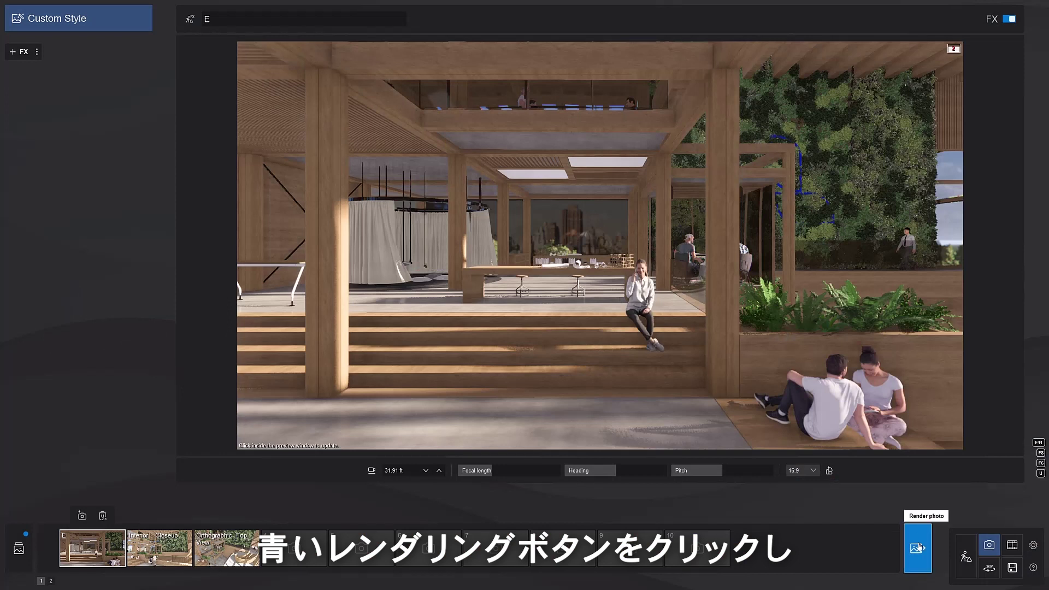
# Open the render options for the finished main photo.
pyautogui.click(917, 547)
pyautogui.click(427, 149)
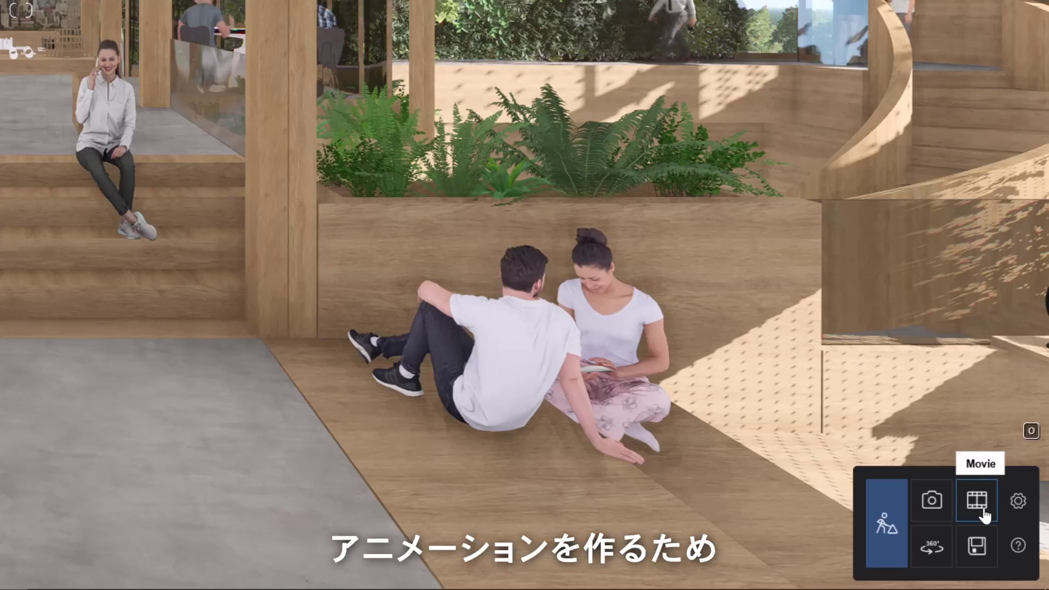
# Record movie clip 1 with three camera keyframes, from the wooden steps towards the green wall and desks, and play it back.
pyautogui.click(982, 514)
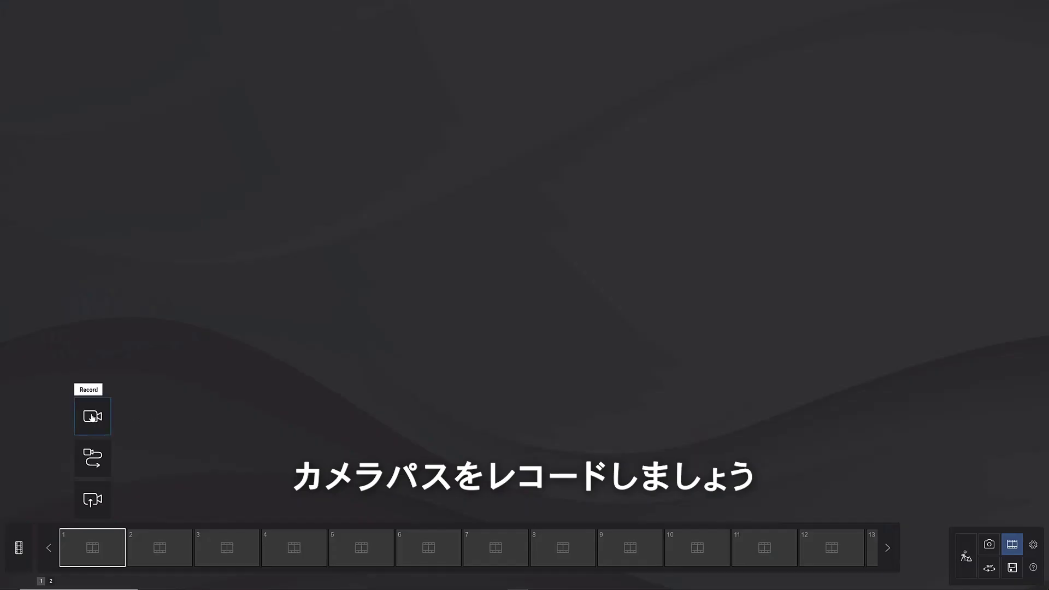
pyautogui.click(92, 417)
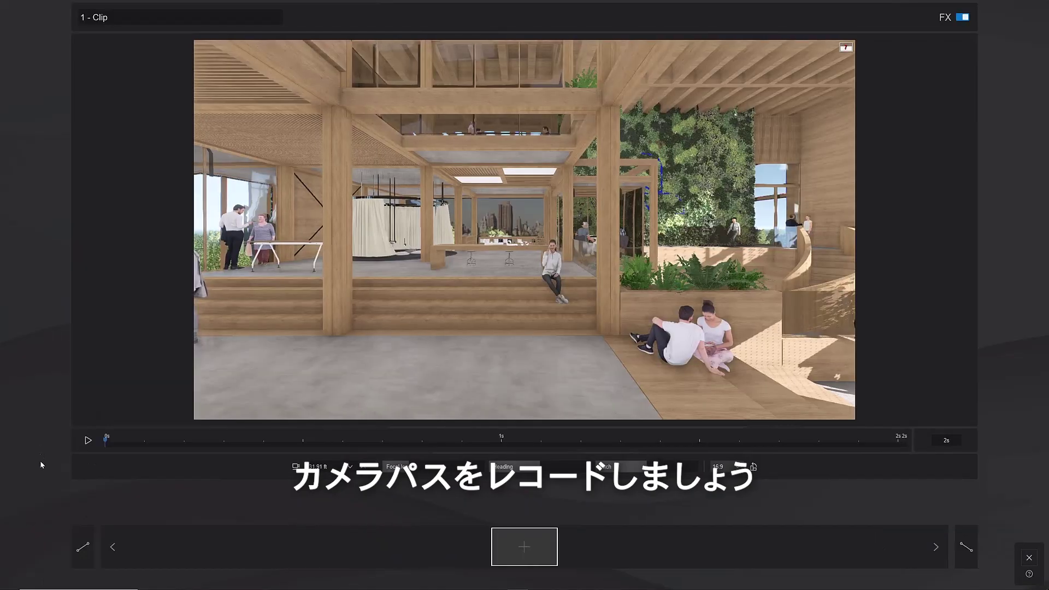
pyautogui.click(531, 553)
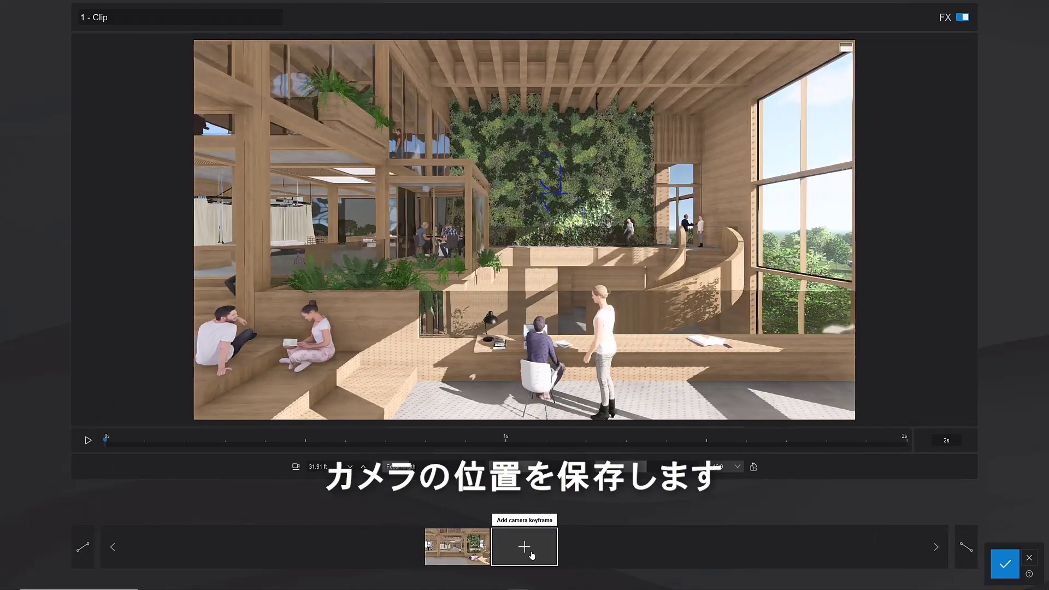
pyautogui.click(531, 554)
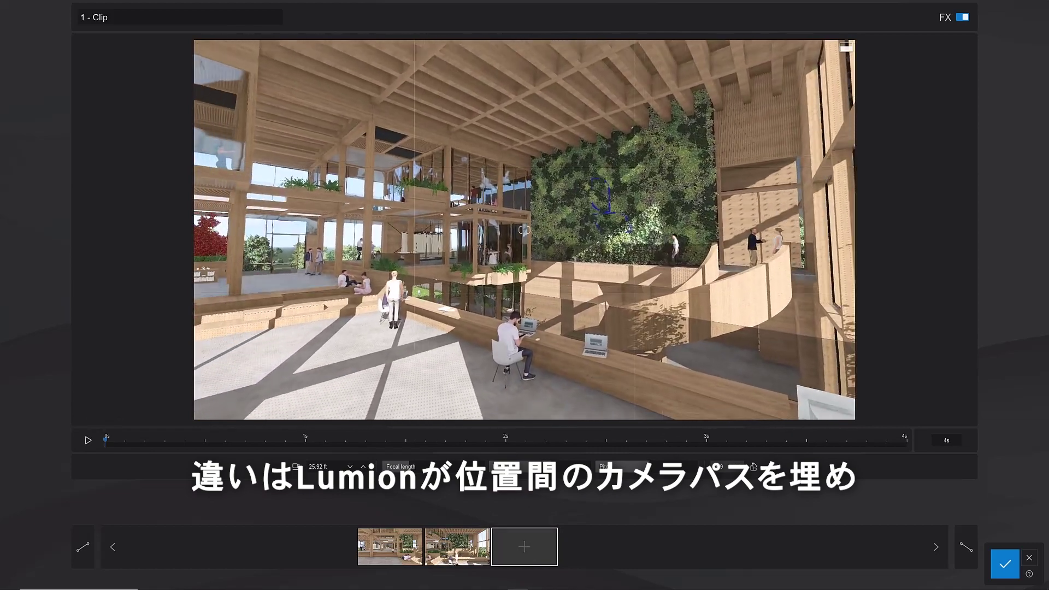
pyautogui.click(545, 546)
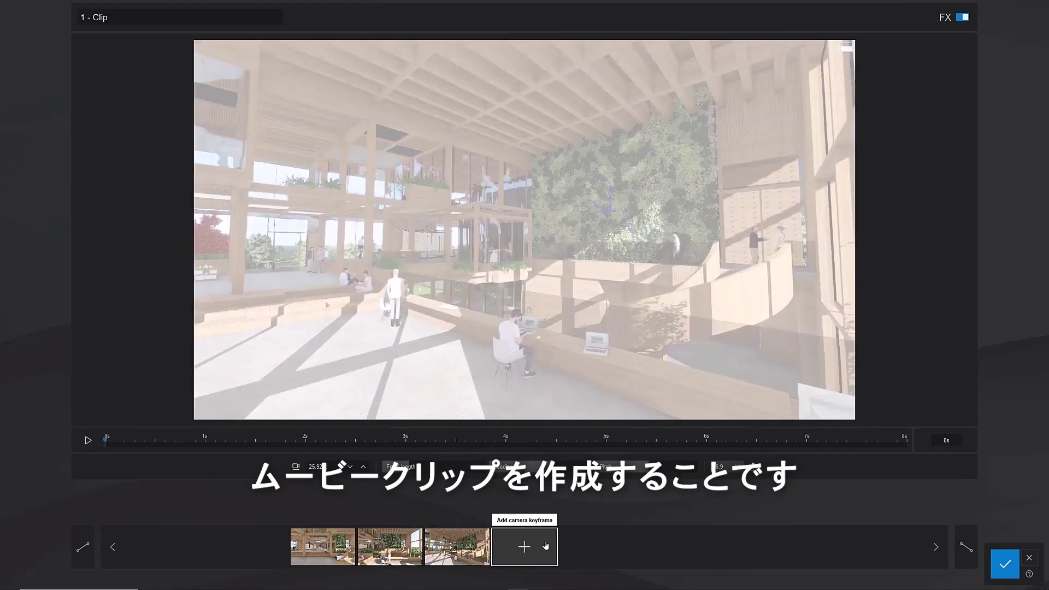
pyautogui.click(88, 442)
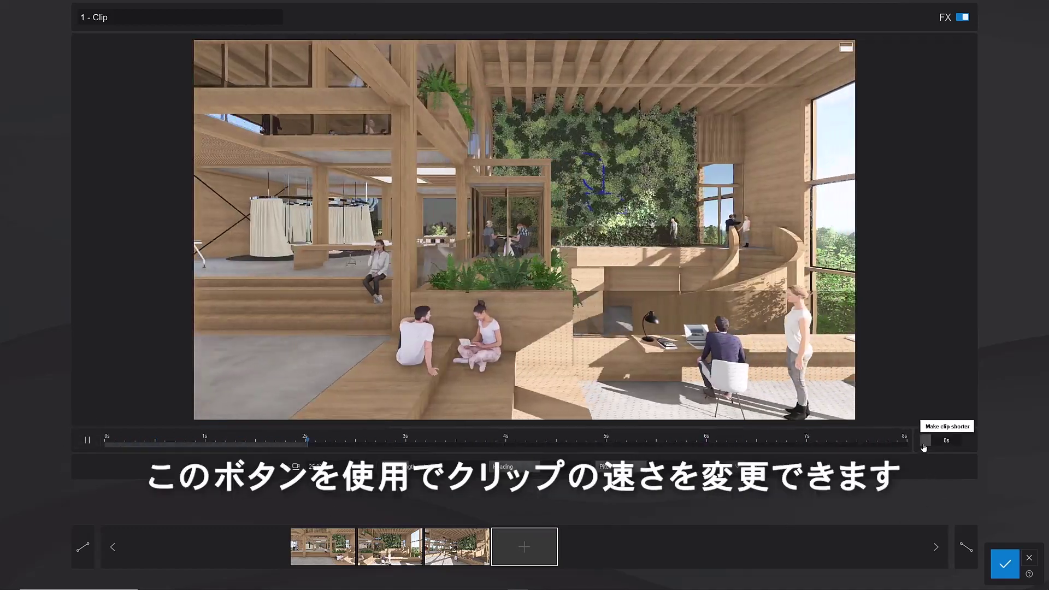
# Lengthen the clip to 20 seconds and try the smooth ease-in and ease-out options for its camera movement.
pyautogui.click(968, 445)
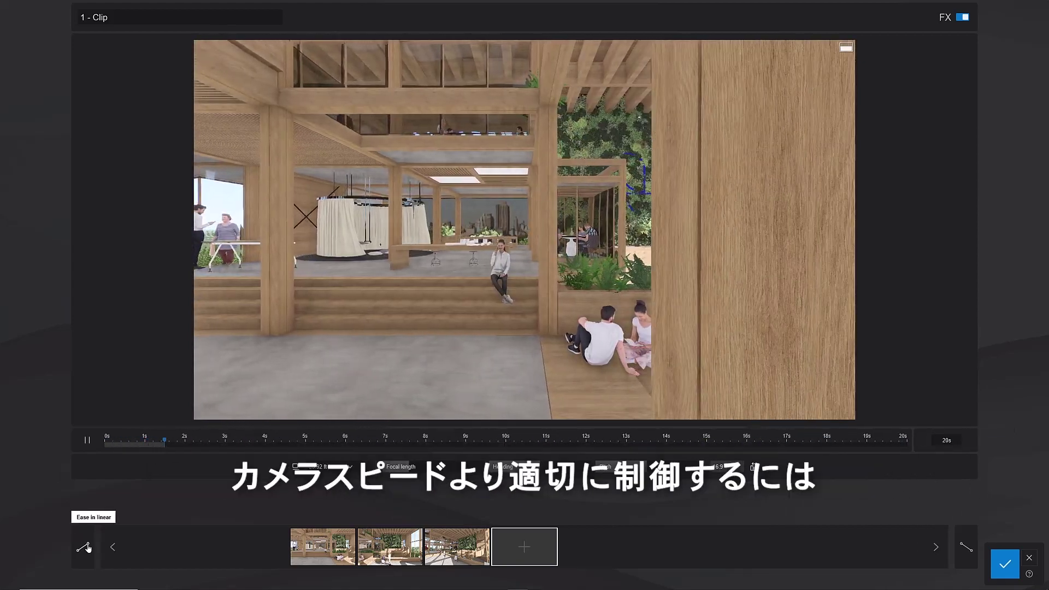
pyautogui.click(84, 547)
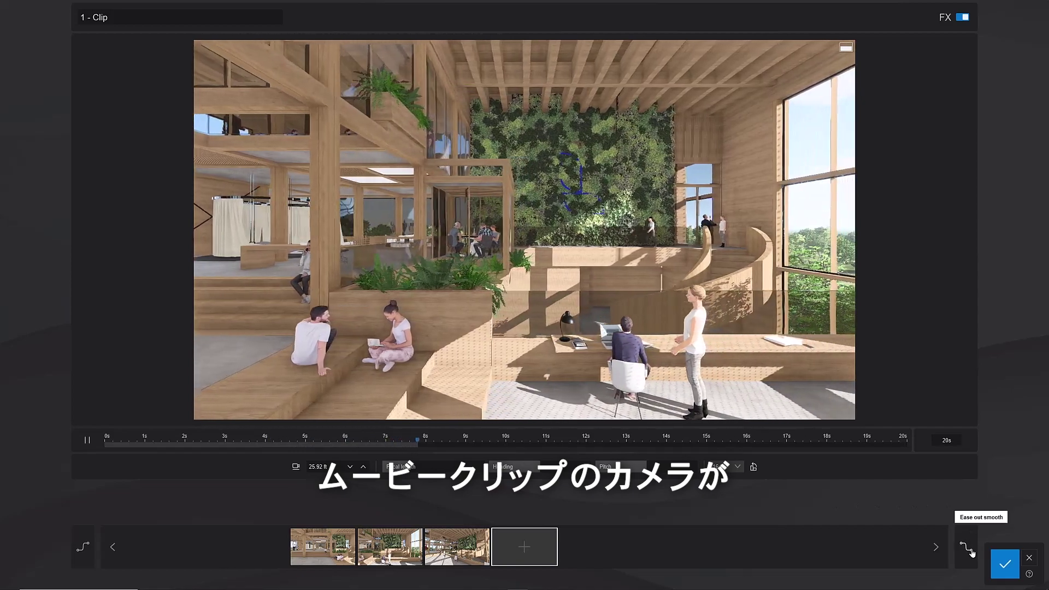
pyautogui.click(970, 549)
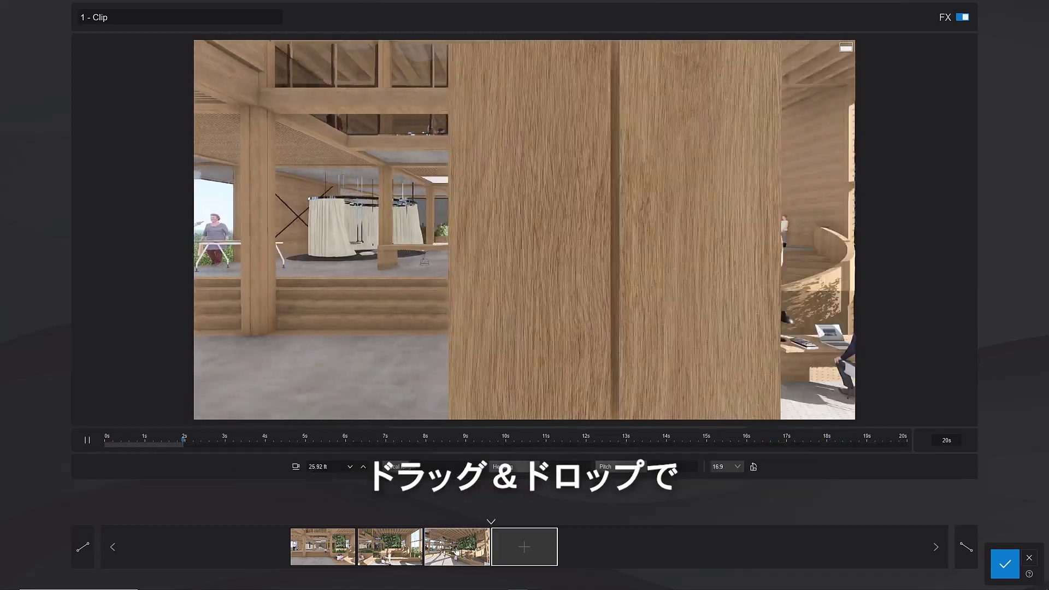
# Move the wooden-steps keyframe to the end of the camera path and save the clip, returning to movie mode.
pyautogui.click(331, 552)
pyautogui.moveTo(390, 547); pyautogui.dragTo(457, 546)
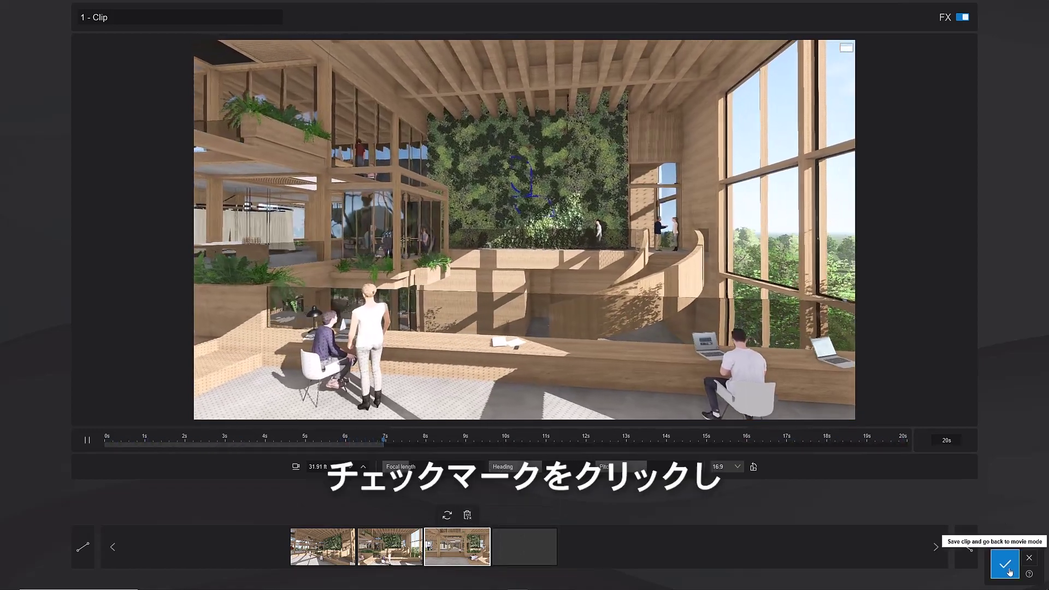
pyautogui.click(1005, 564)
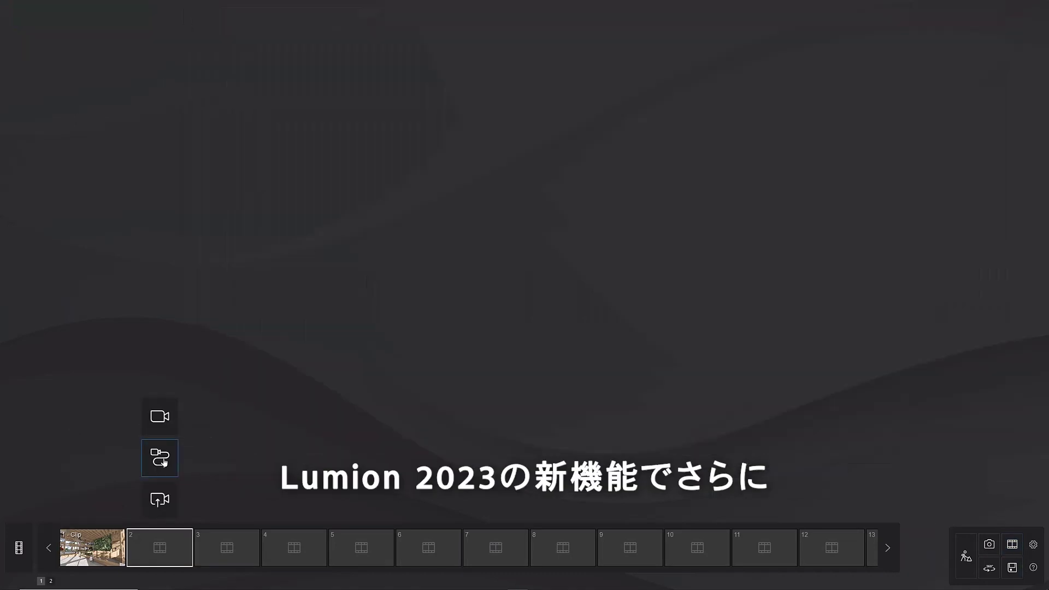
# Start a camera path in clip slot 2 and examine the settings of Orbit path, Dolly shot and the other two path types.
pyautogui.click(164, 461)
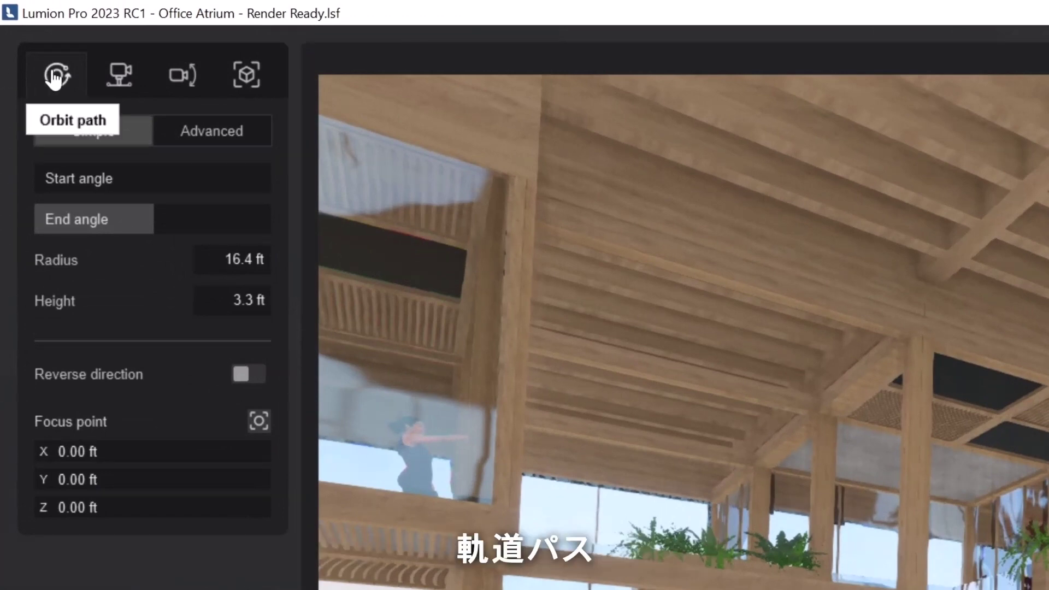
pyautogui.click(118, 79)
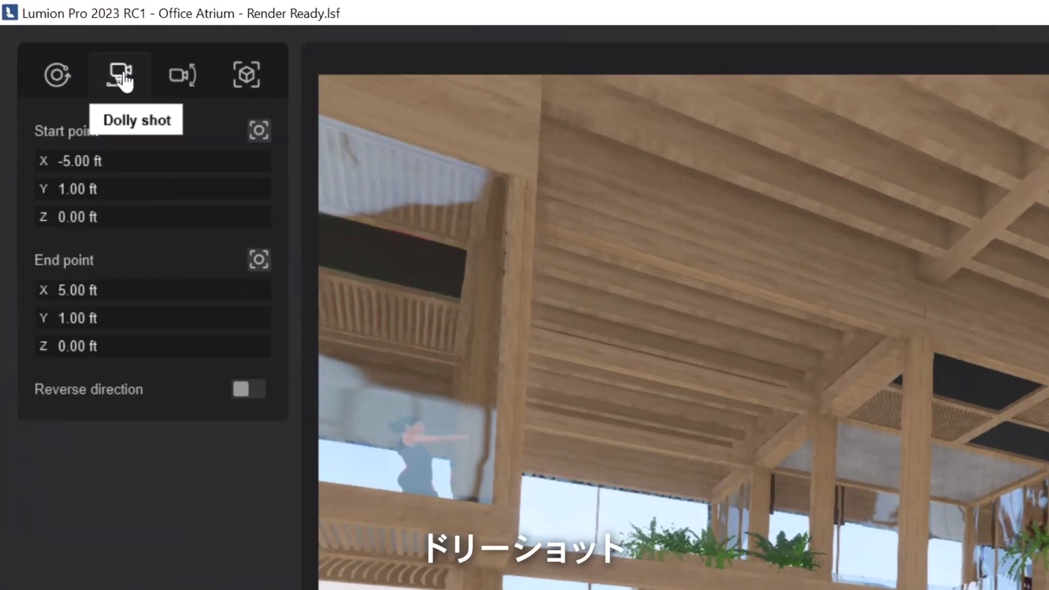
pyautogui.click(192, 83)
pyautogui.click(252, 82)
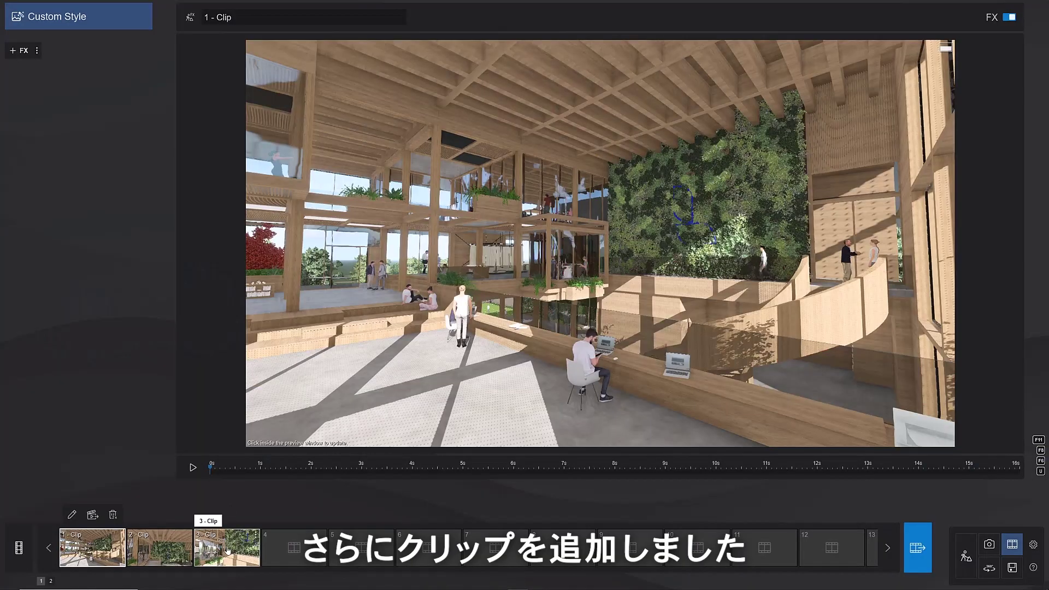
# Play clip 3, switch to the main movie and scrub through its whole timeline.
pyautogui.click(228, 549)
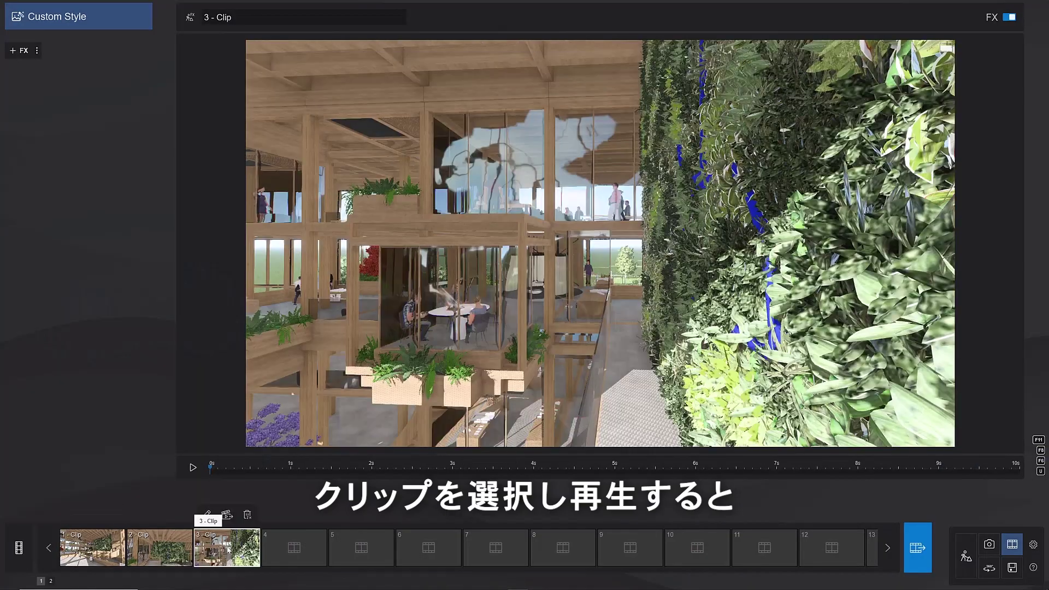
pyautogui.click(192, 468)
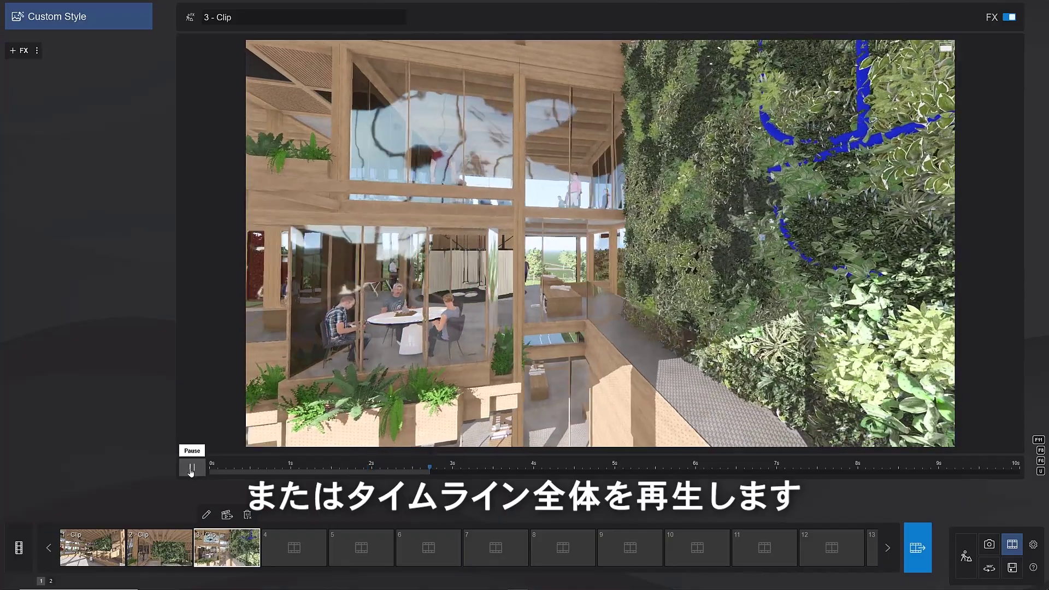
pyautogui.click(21, 553)
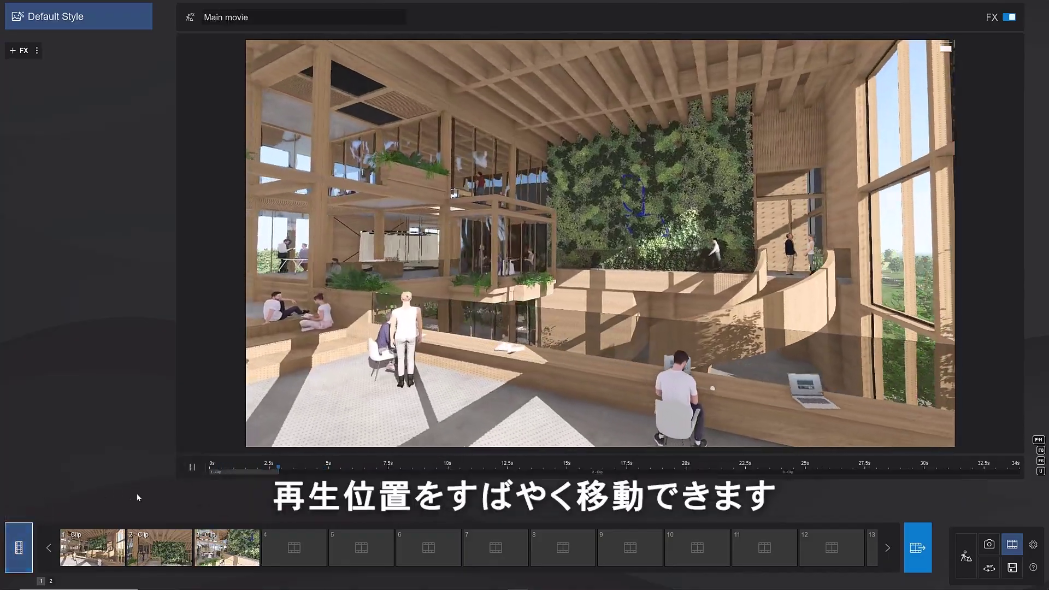
pyautogui.moveTo(279, 468); pyautogui.dragTo(1011, 463)
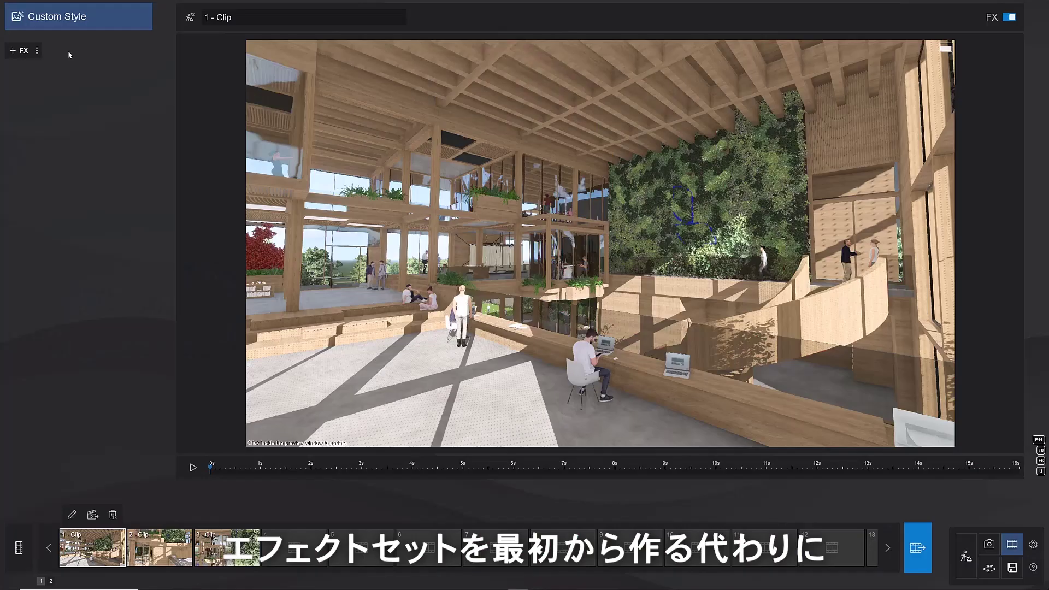
# Load the saved effect set Daytime.lme from the STYLE RENDERS folder into clip 1 and play the clip.
pyautogui.click(37, 51)
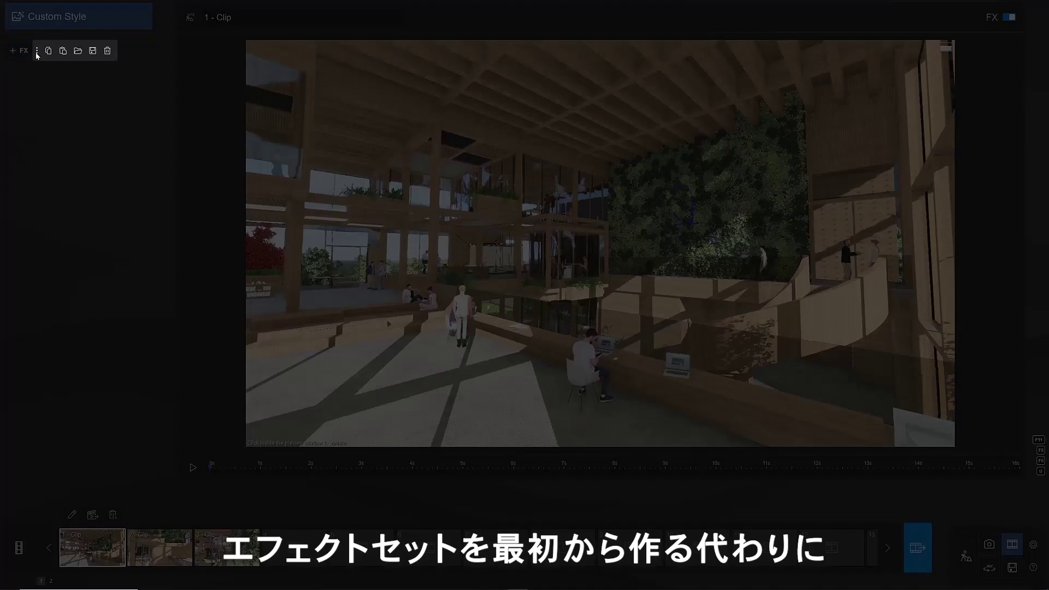
pyautogui.click(78, 51)
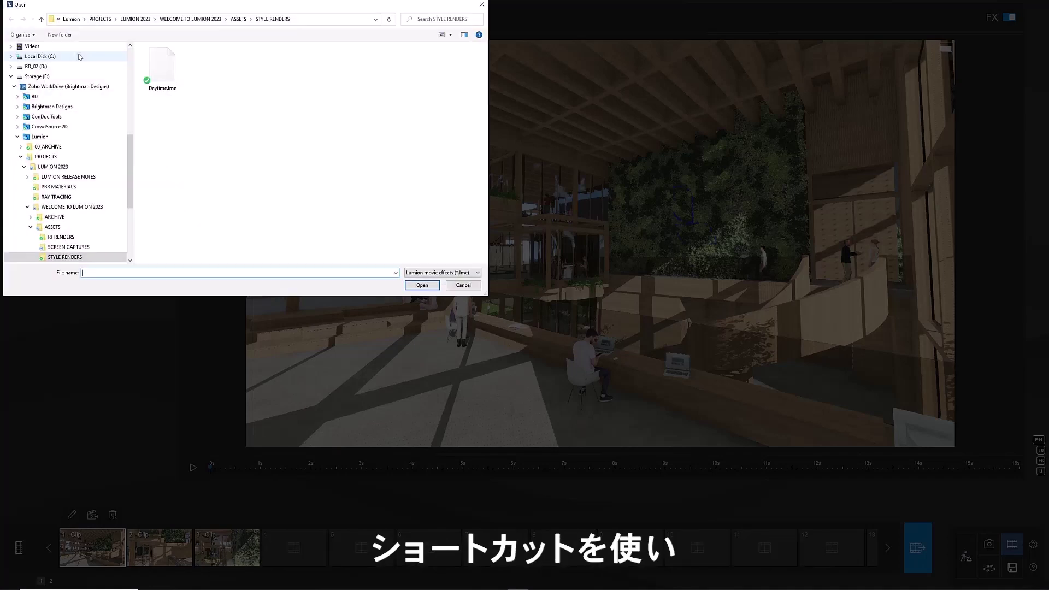
pyautogui.doubleClick(163, 68)
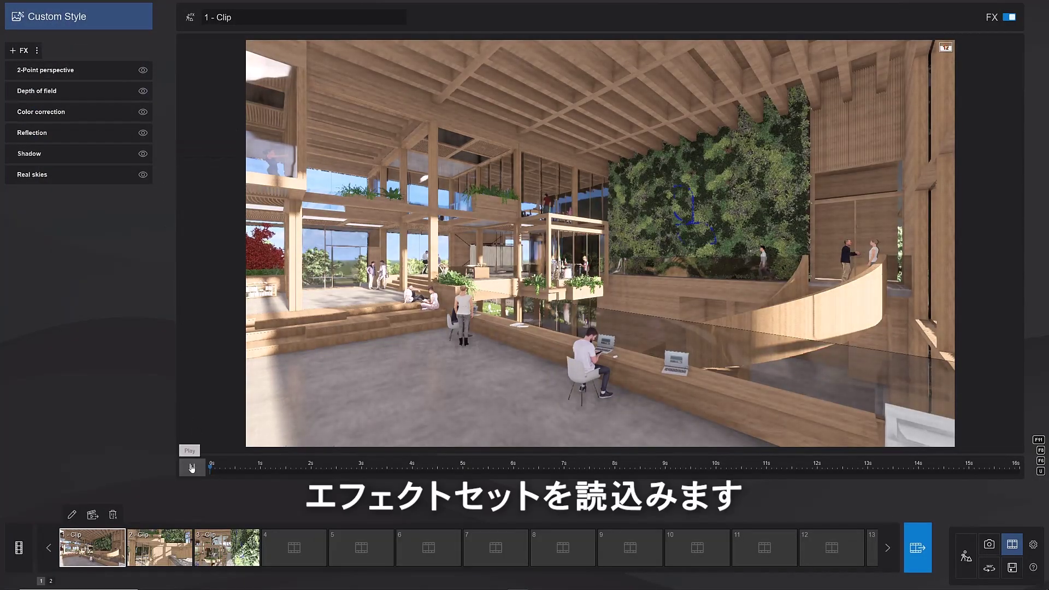
pyautogui.click(192, 468)
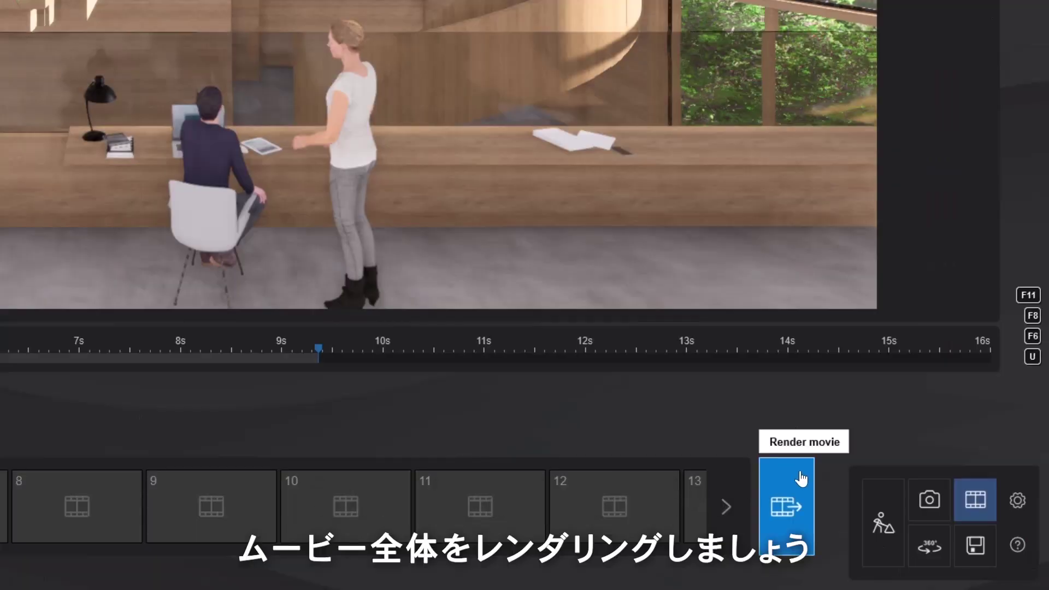
# Render the entire movie at four-star quality, 30 frames per second and Full HD, saved as Office Atrium MP4 in the ANIMATIONS folder.
pyautogui.click(801, 481)
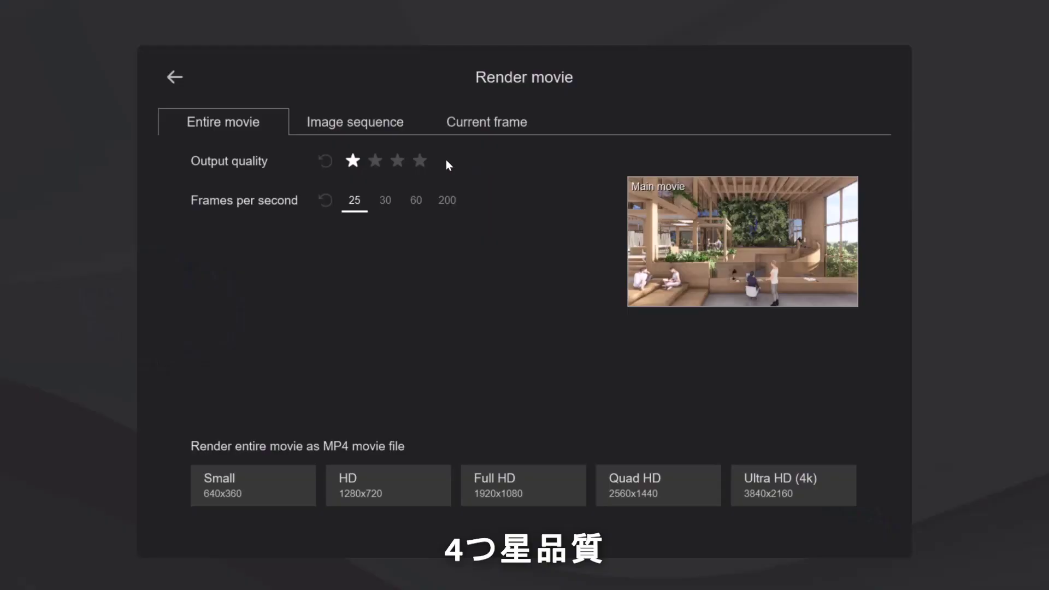
pyautogui.click(385, 203)
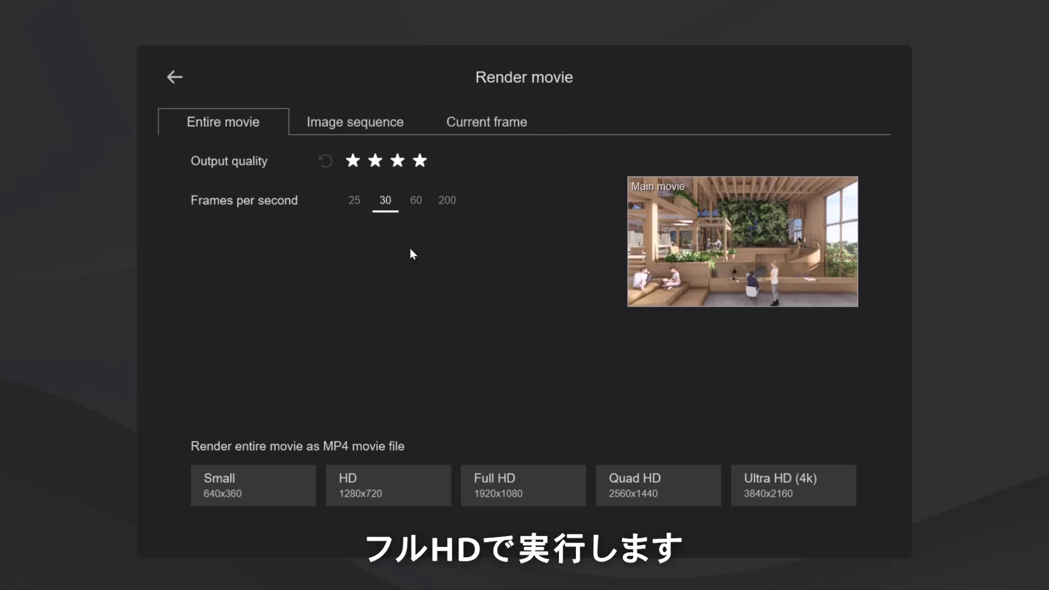
pyautogui.click(549, 474)
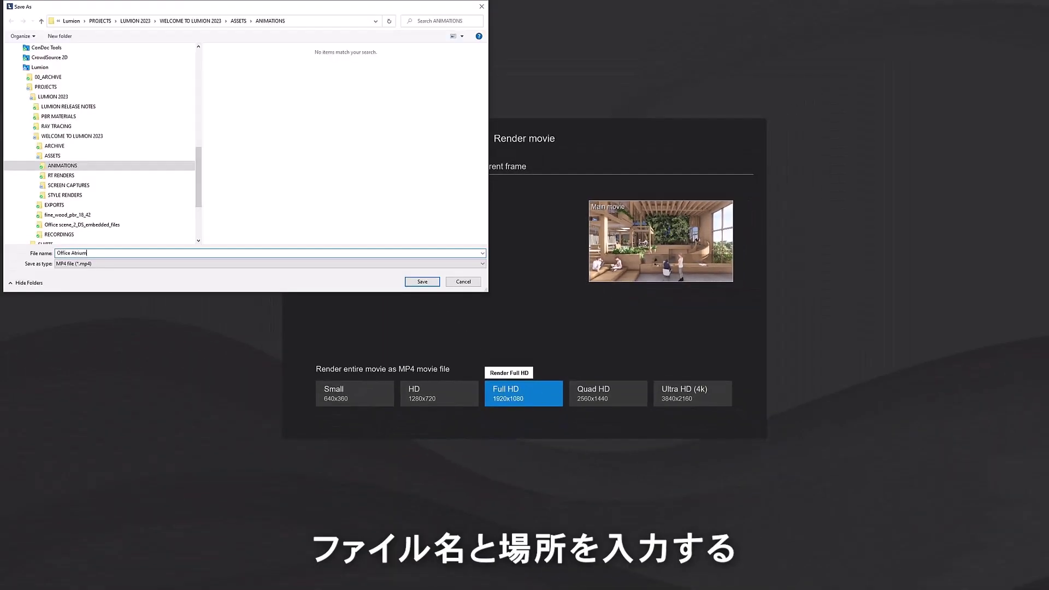
pyautogui.click(427, 284)
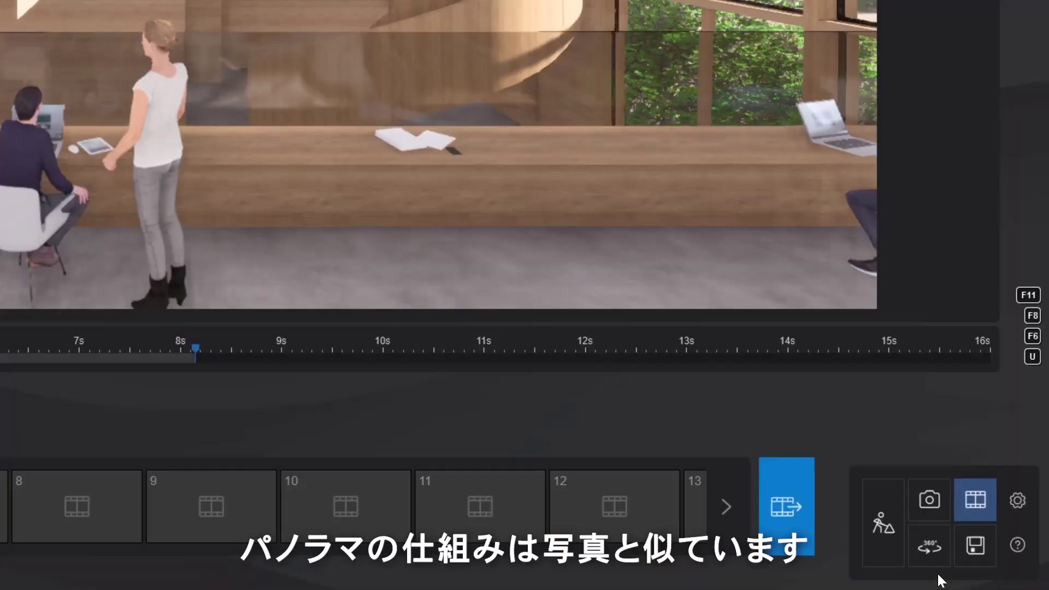
# Switch to 360 panorama mode and store several viewpoints, including one by the glass meeting room and green wall.
pyautogui.click(929, 546)
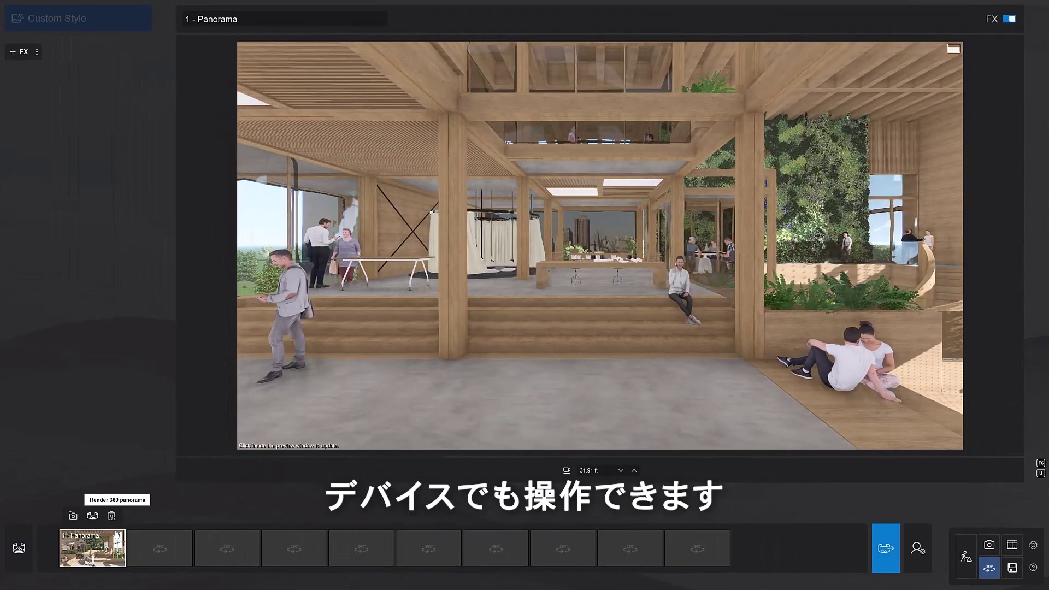
pyautogui.click(95, 516)
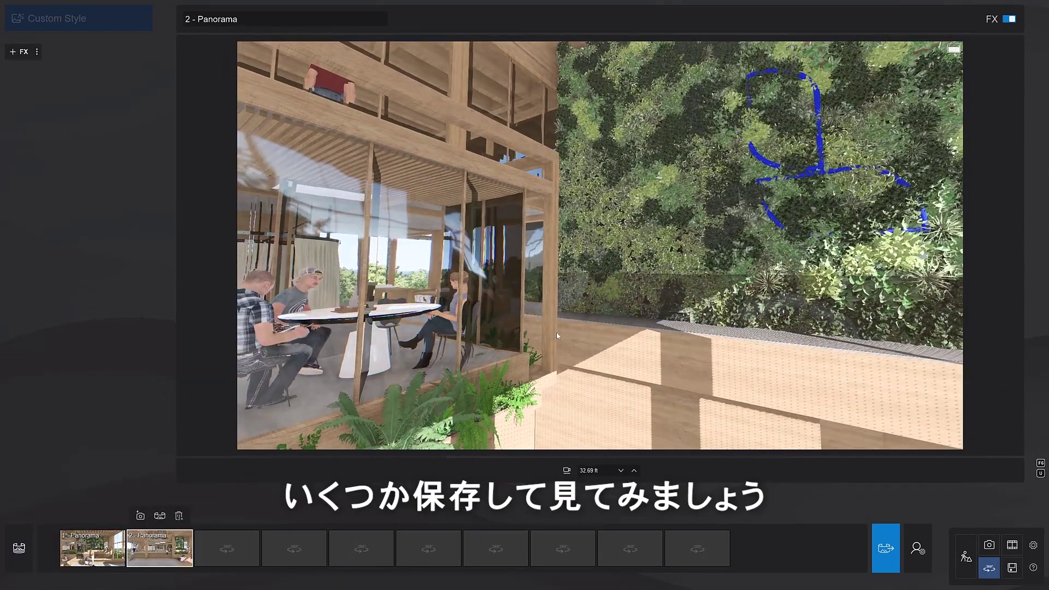
pyautogui.moveTo(229, 554)
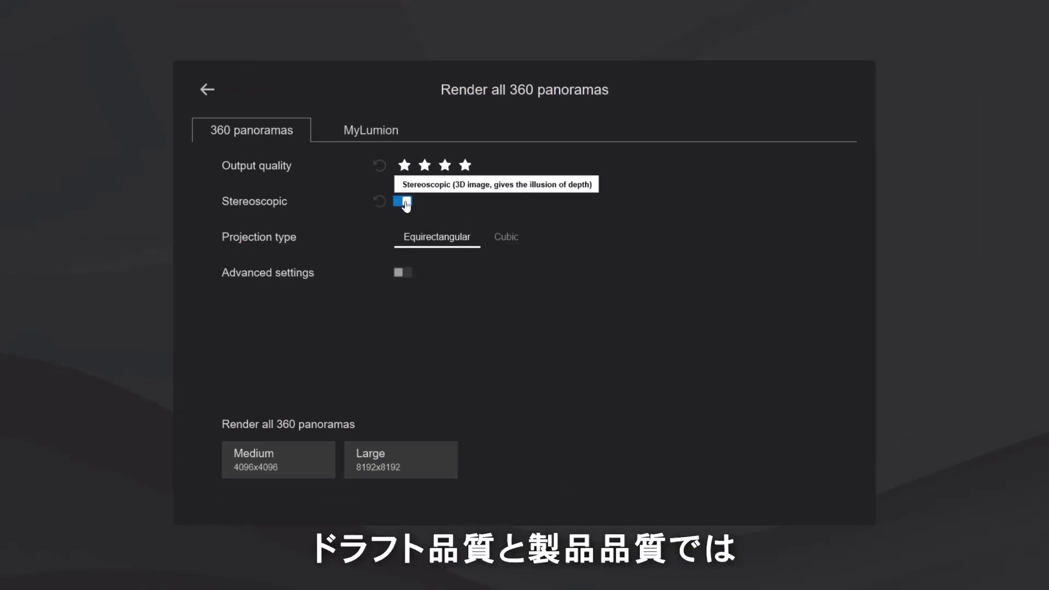
# Render all 360 panoramas in draft quality at Large 8192x8192, saved as Office Atrium JPG in the VR PANOS folder.
pyautogui.click(404, 168)
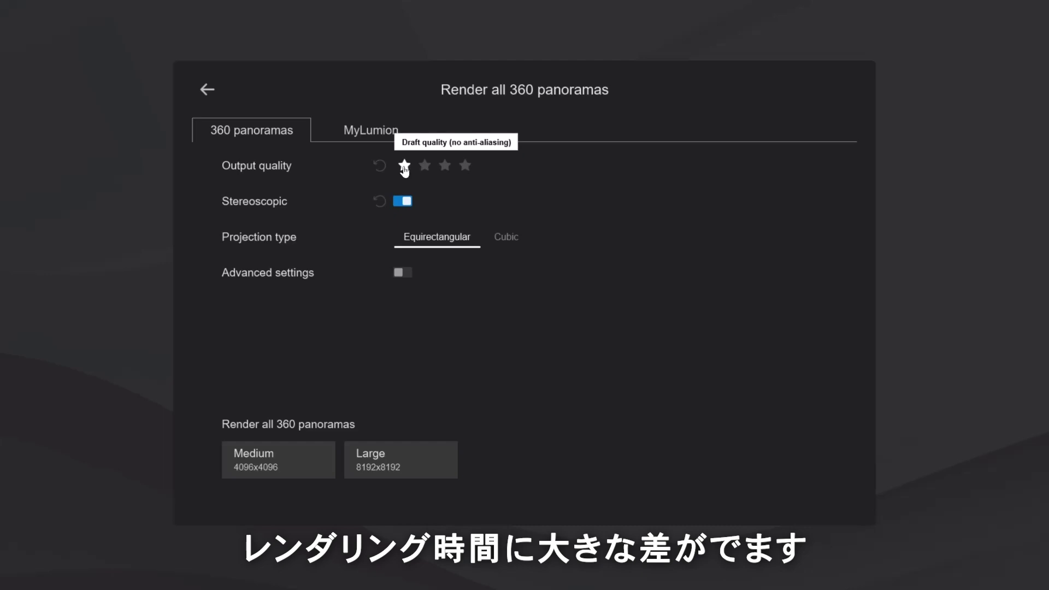
pyautogui.click(441, 463)
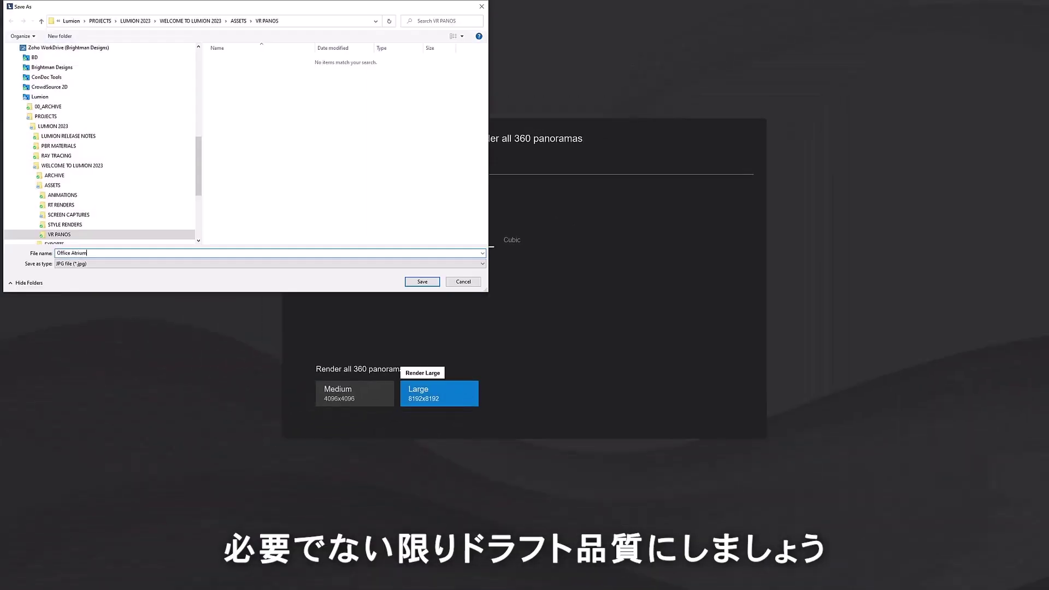
pyautogui.press('Return')
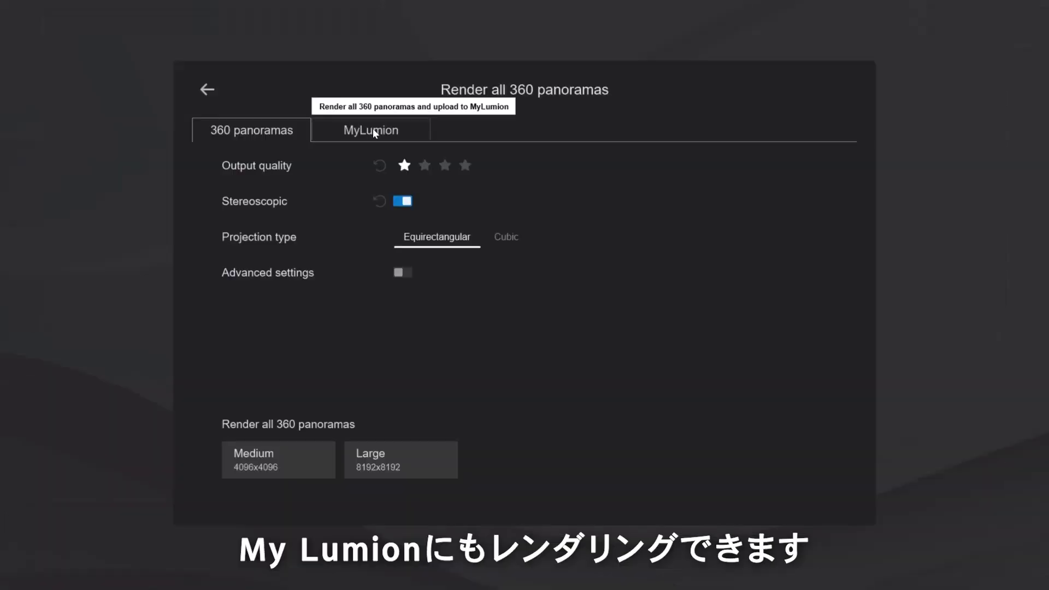
# Upload all 360 panoramas to MyLumion, entering the recipient's e-mail address.
pyautogui.click(373, 130)
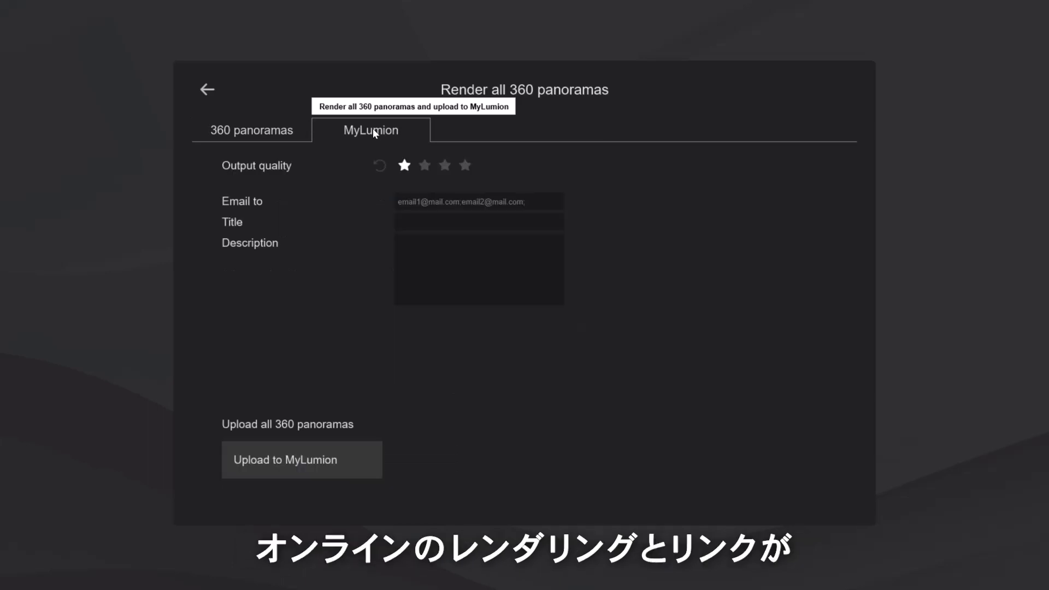
pyautogui.click(403, 201)
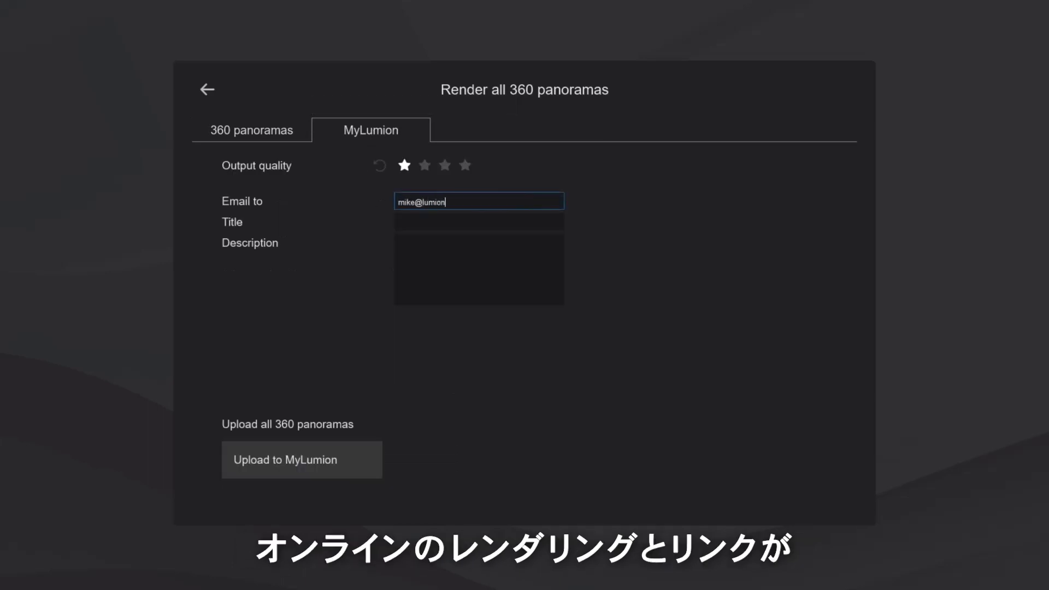
pyautogui.click(367, 465)
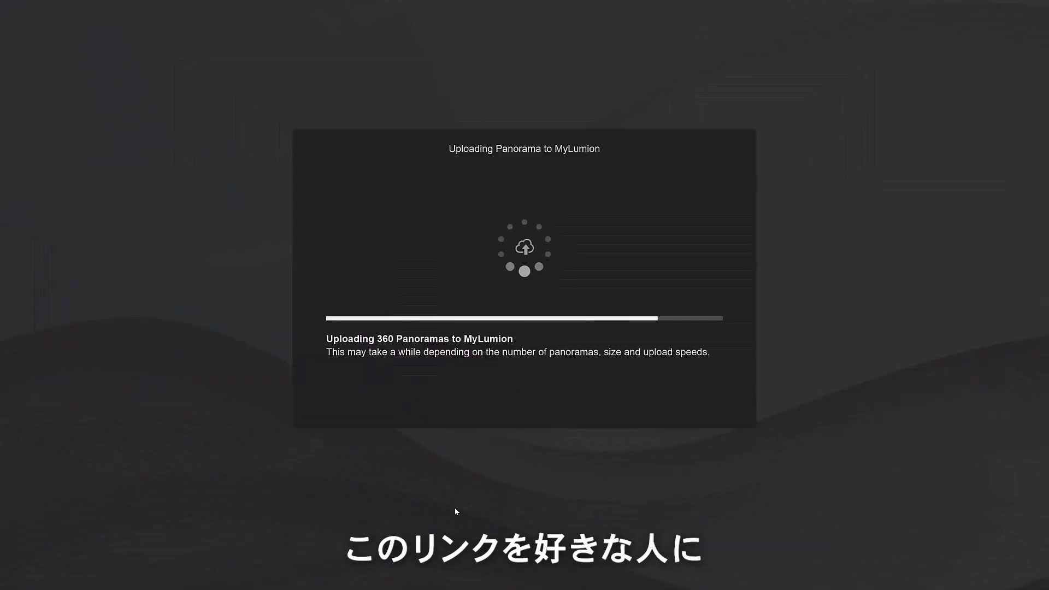
# View the uploaded MyLumion project online, looking around panorama 1, jumping to panorama 2 through the viewpoint markers and advancing to the following panorama.
pyautogui.click(480, 262)
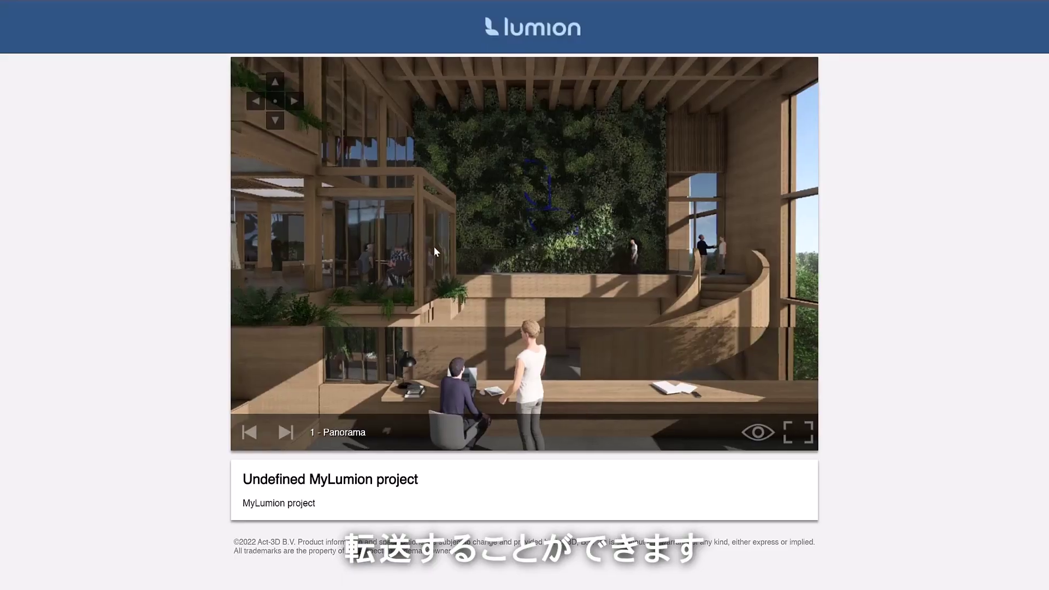
pyautogui.moveTo(666, 251); pyautogui.dragTo(947, 278)
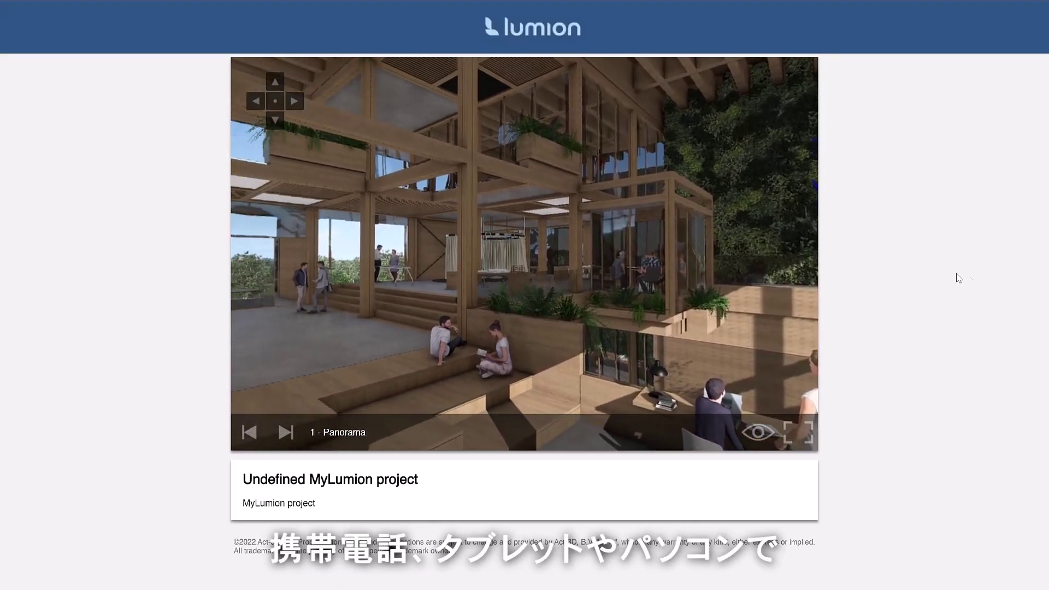
pyautogui.moveTo(398, 285); pyautogui.dragTo(703, 288)
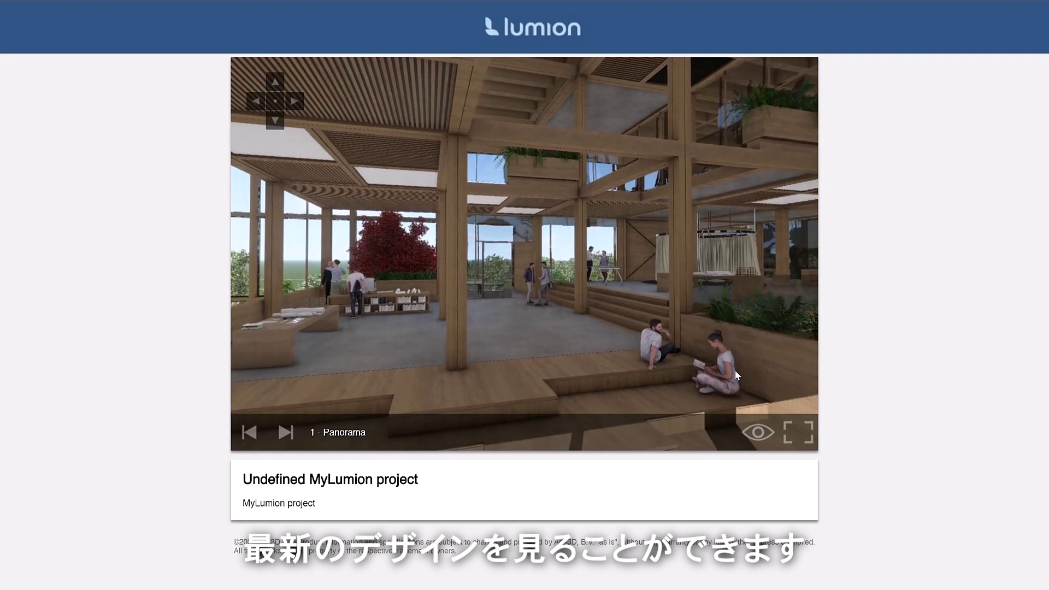
pyautogui.click(757, 432)
pyautogui.click(431, 271)
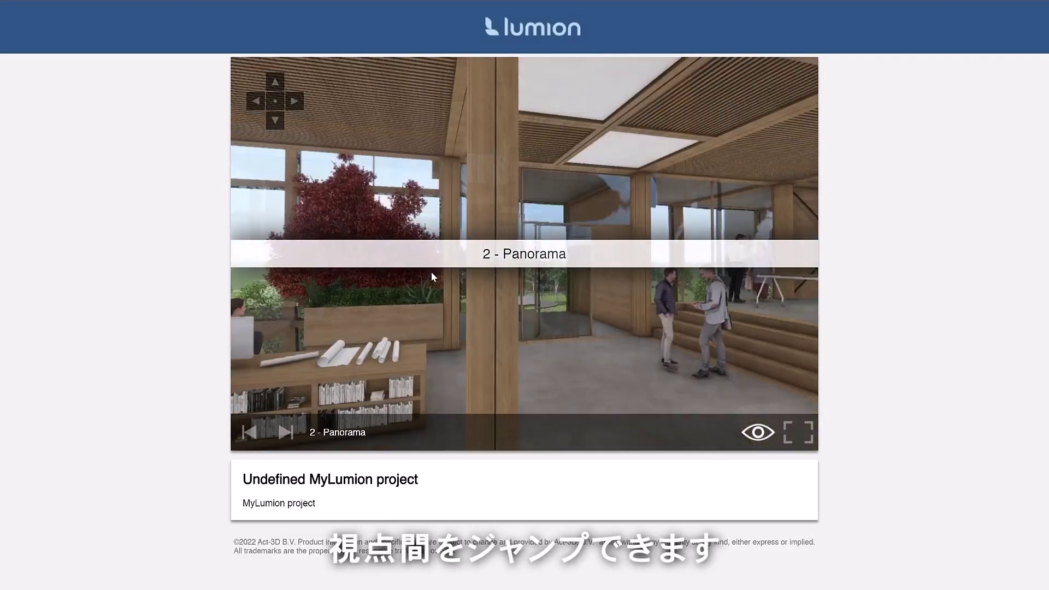
pyautogui.scroll(1, 382, 328)
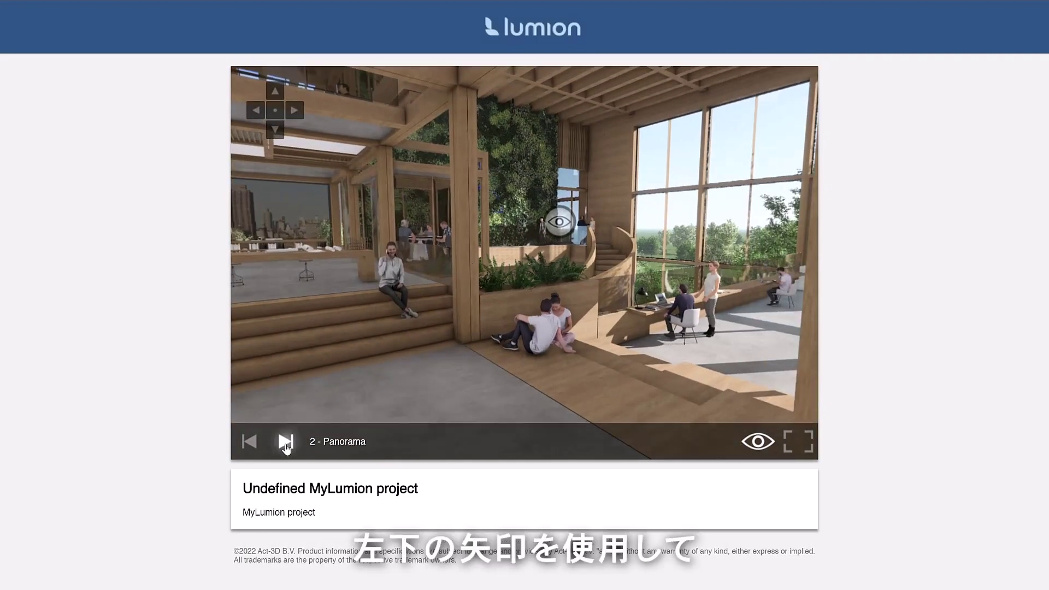
pyautogui.click(286, 432)
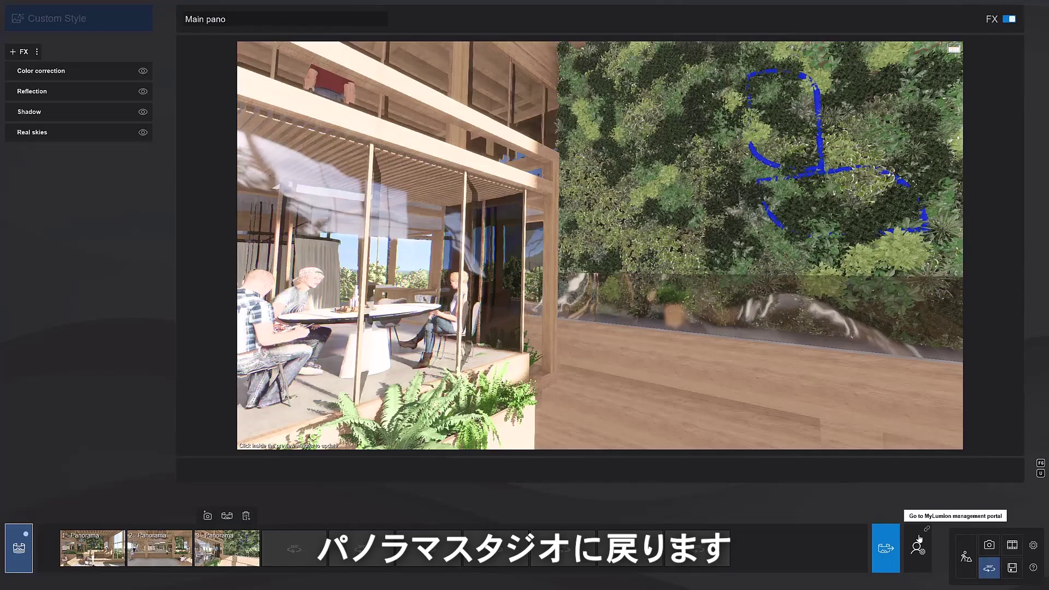
# Open the MyLumion management portal from the panorama studio and look through the list of shared projects.
pyautogui.click(918, 541)
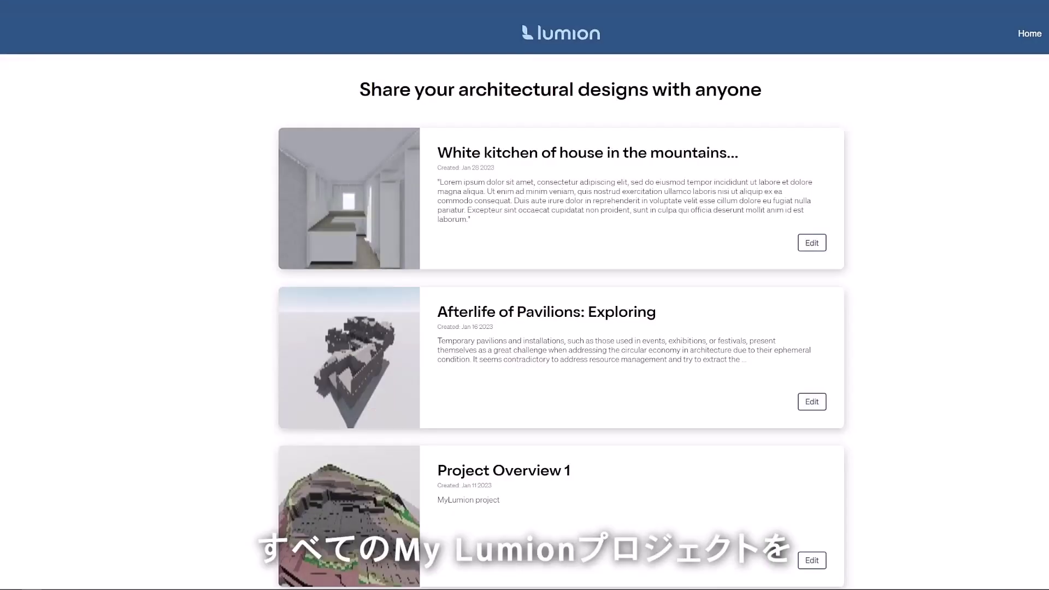
pyautogui.scroll(-2, 562, 328)
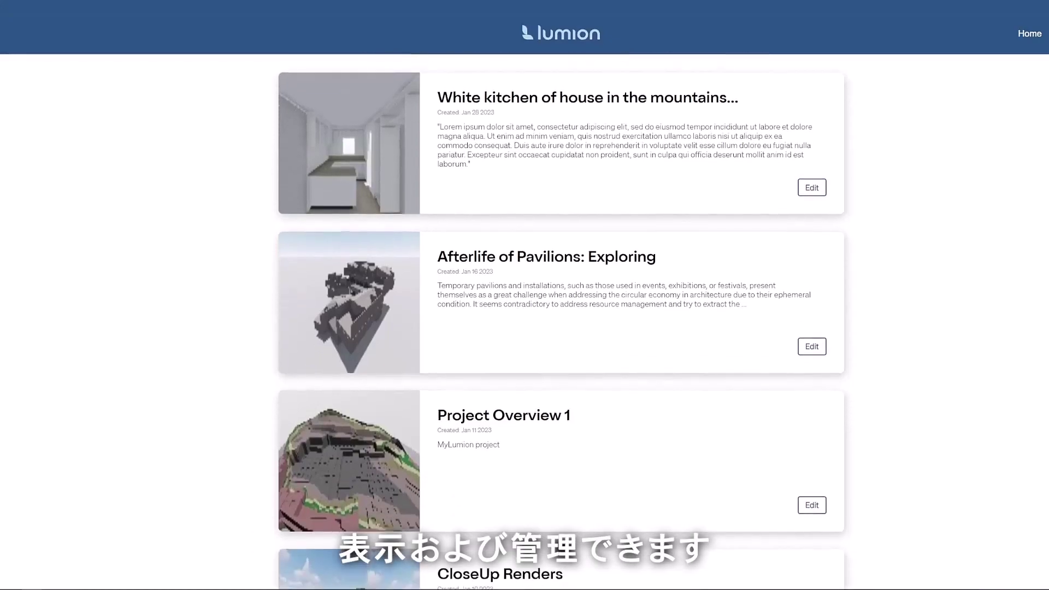